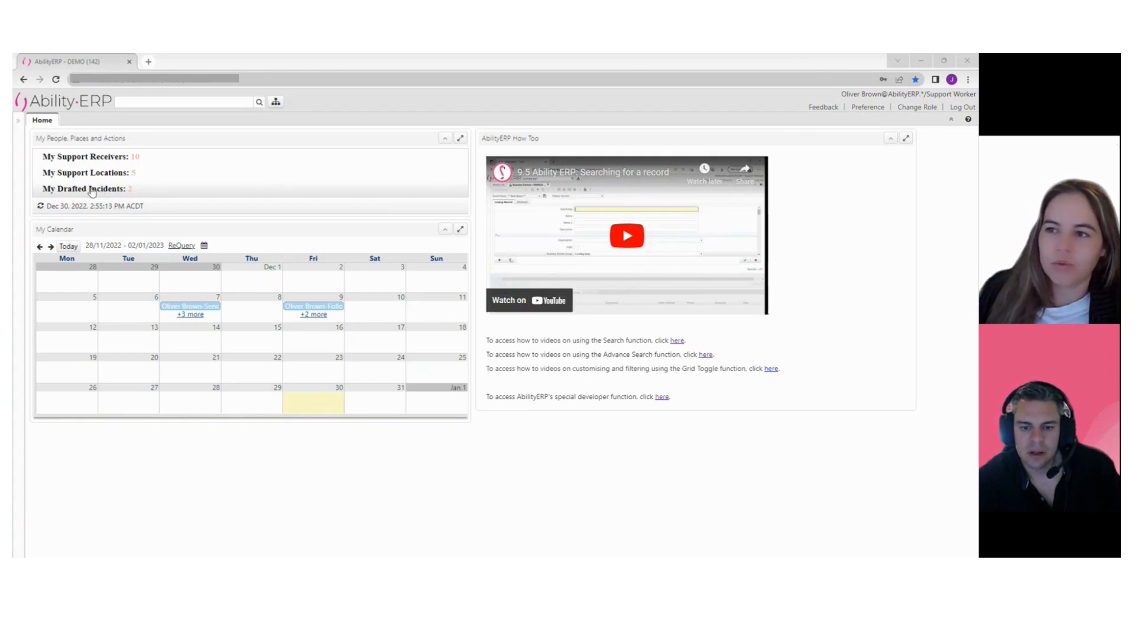
- Open the drafted minor injury incident report and expand its The Incident and Notification/Reporting to Other Bodies sections
left_click(92, 190)
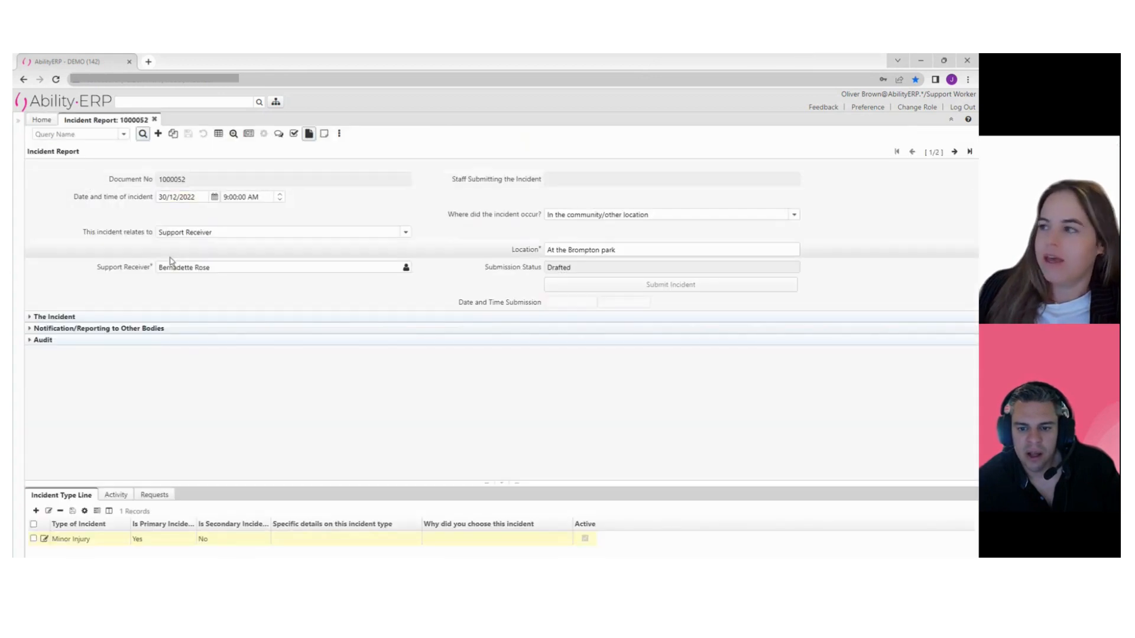
left_click(219, 140)
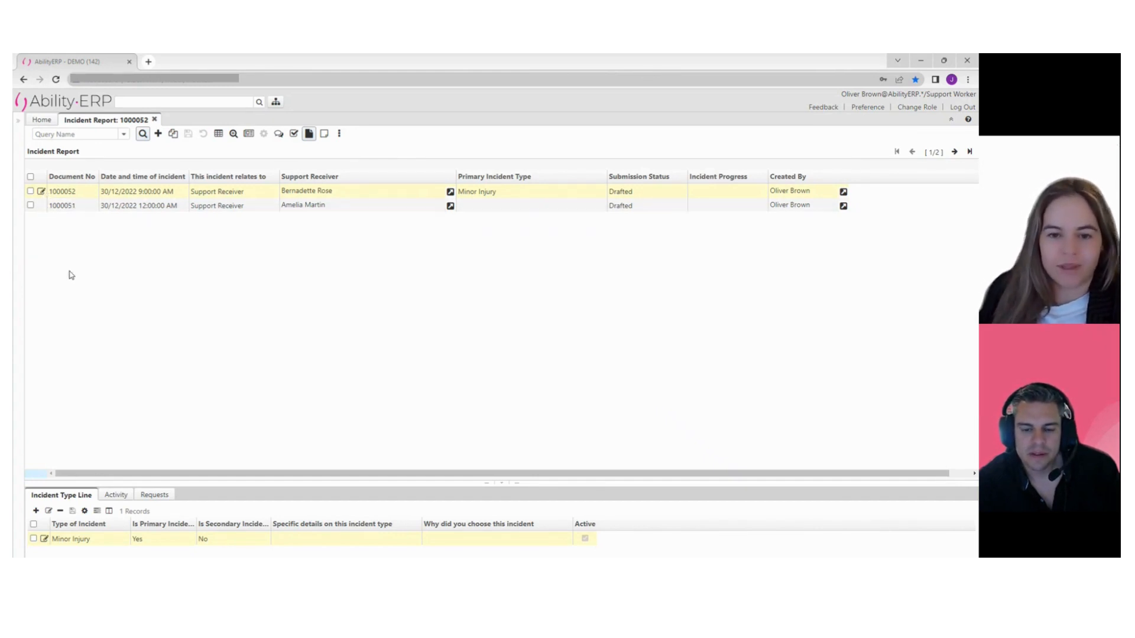
left_click(42, 191)
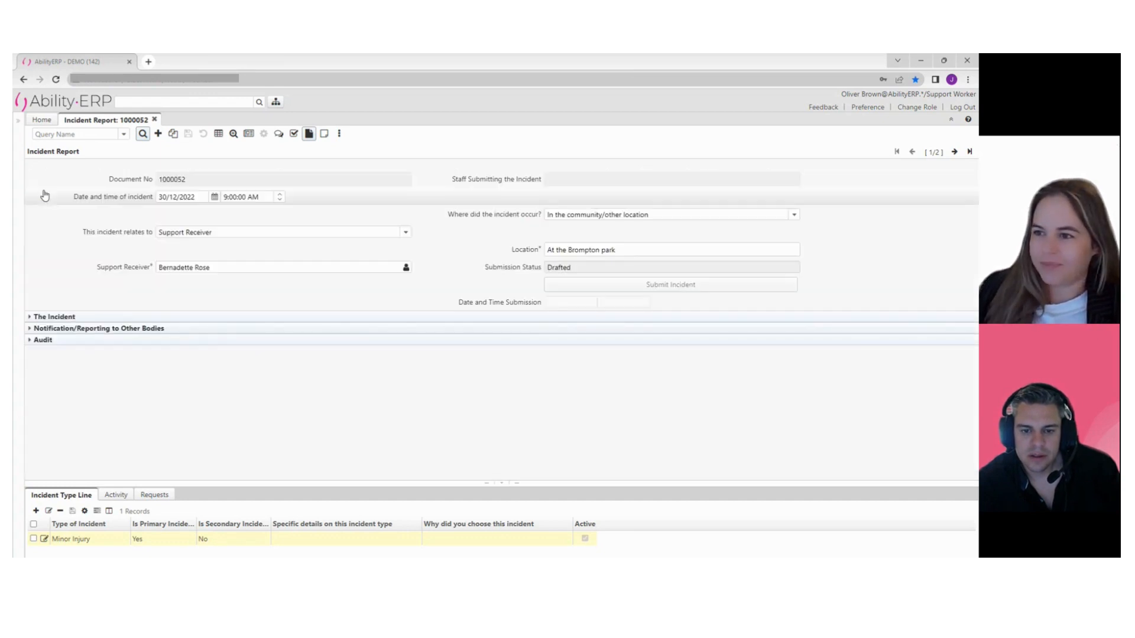
left_click(62, 319)
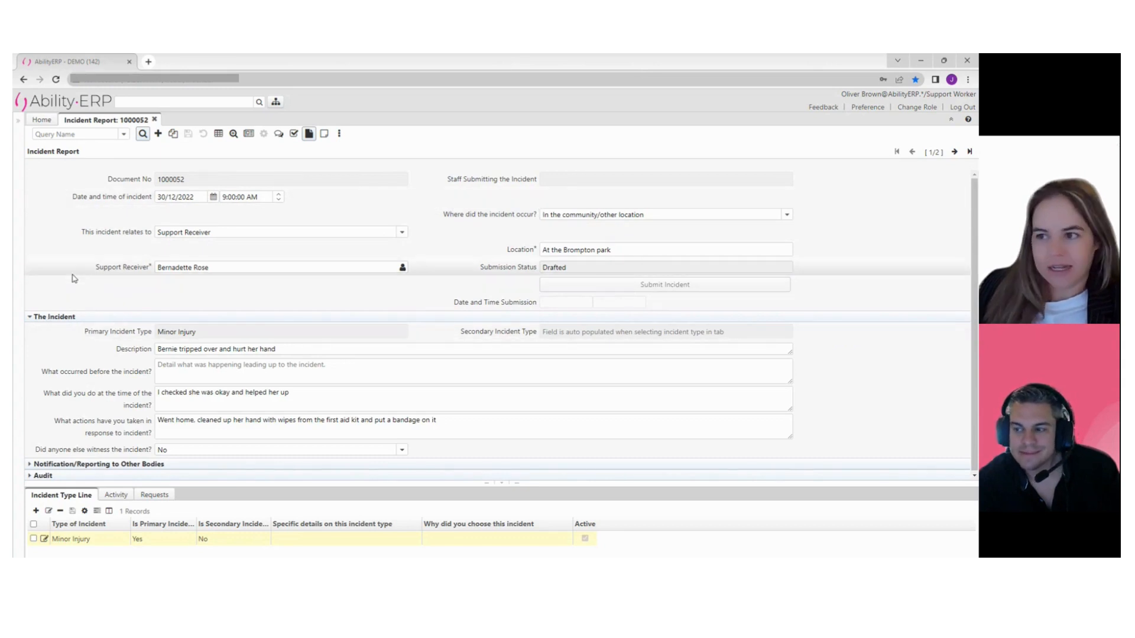
left_click(73, 465)
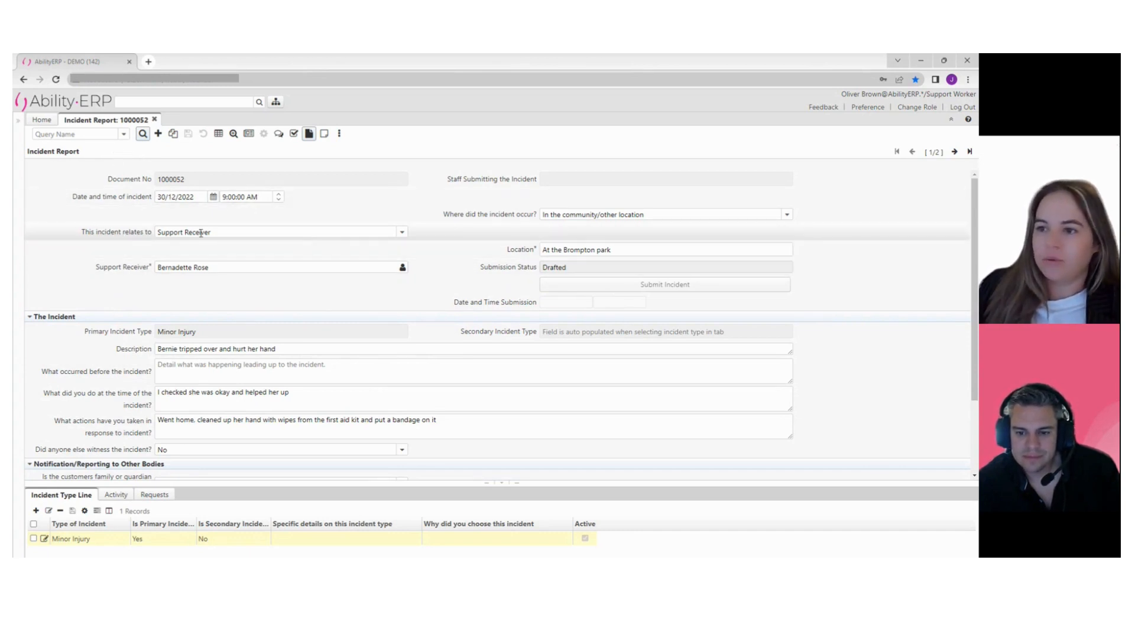
- Switch what the incident relates to to Employee and return it to Support Receiver
left_click(402, 233)
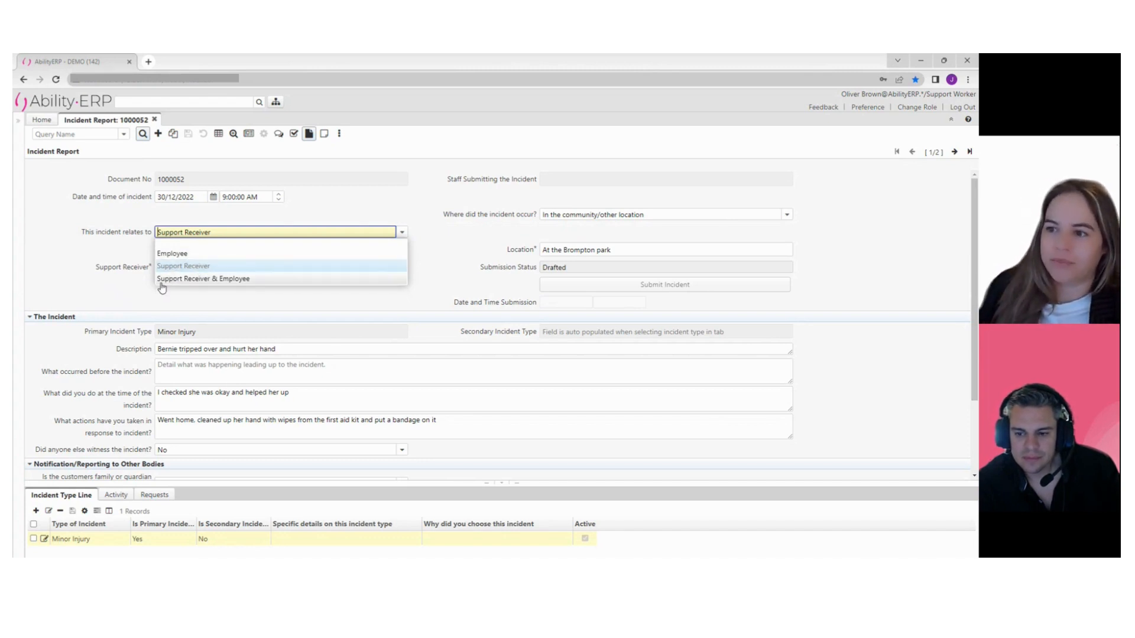
left_click(172, 253)
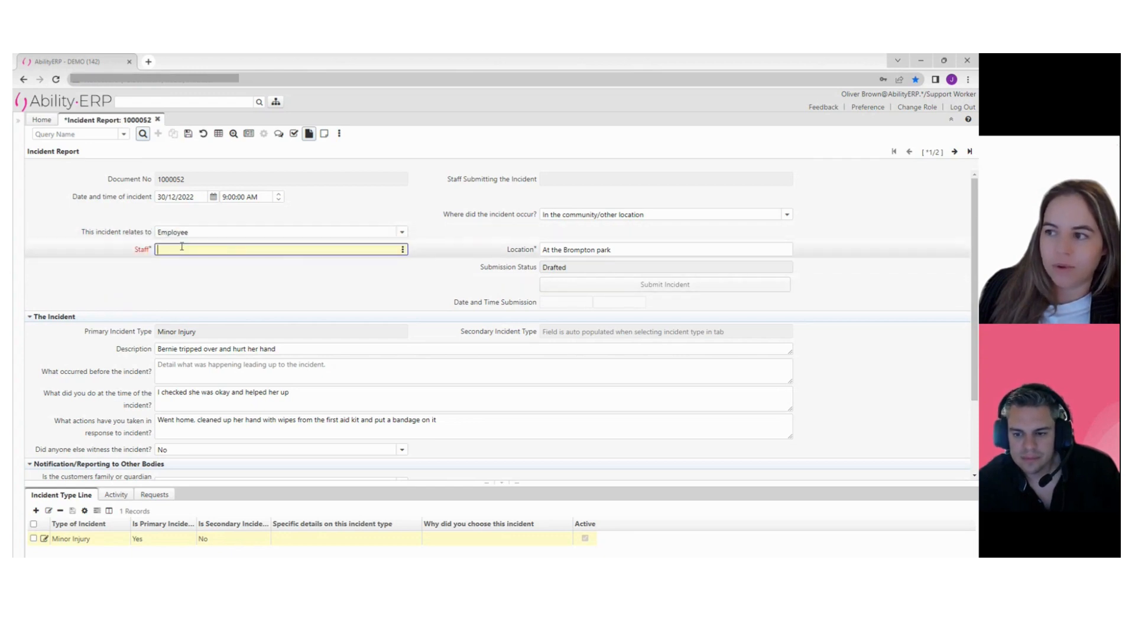
left_click(402, 232)
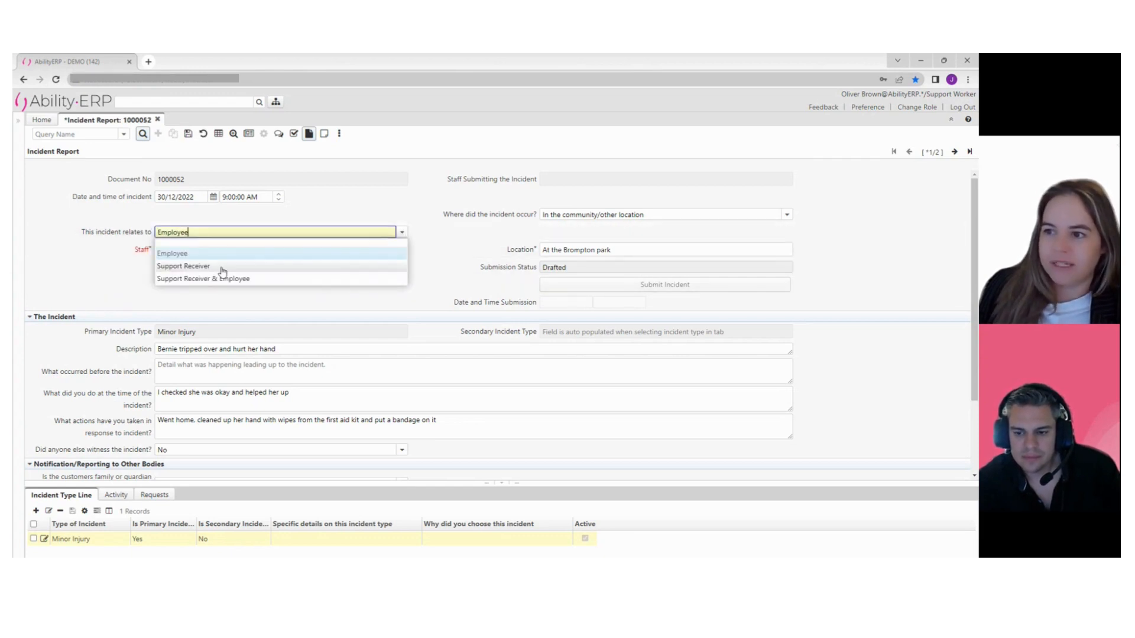
left_click(221, 267)
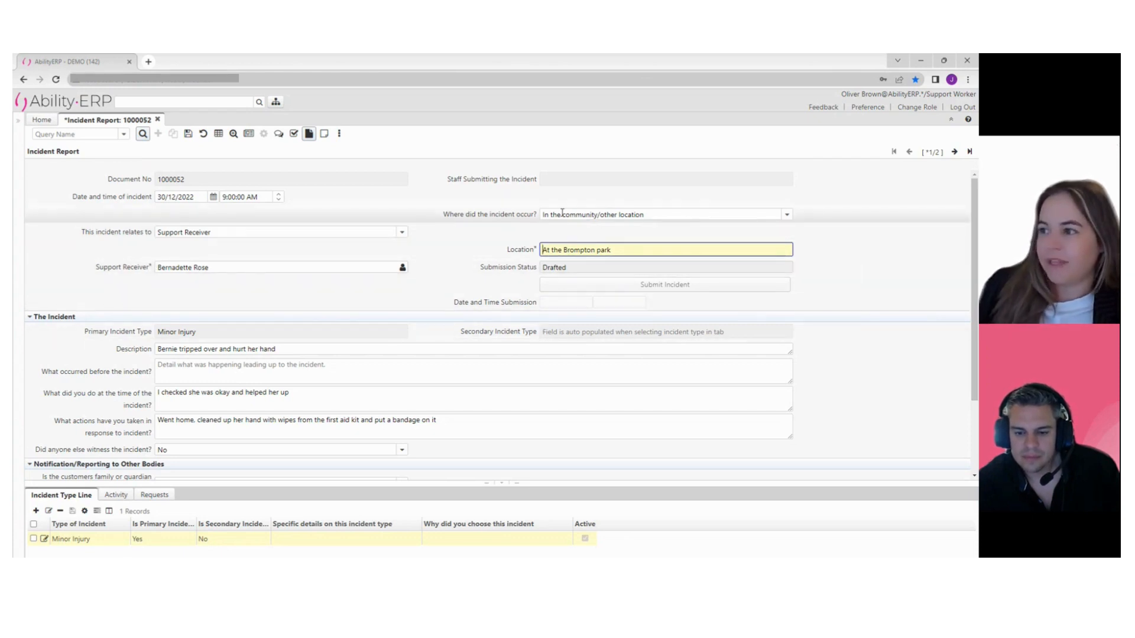
- Switch where the incident occurred to At a master location and return it to In the community/other location
left_click(787, 215)
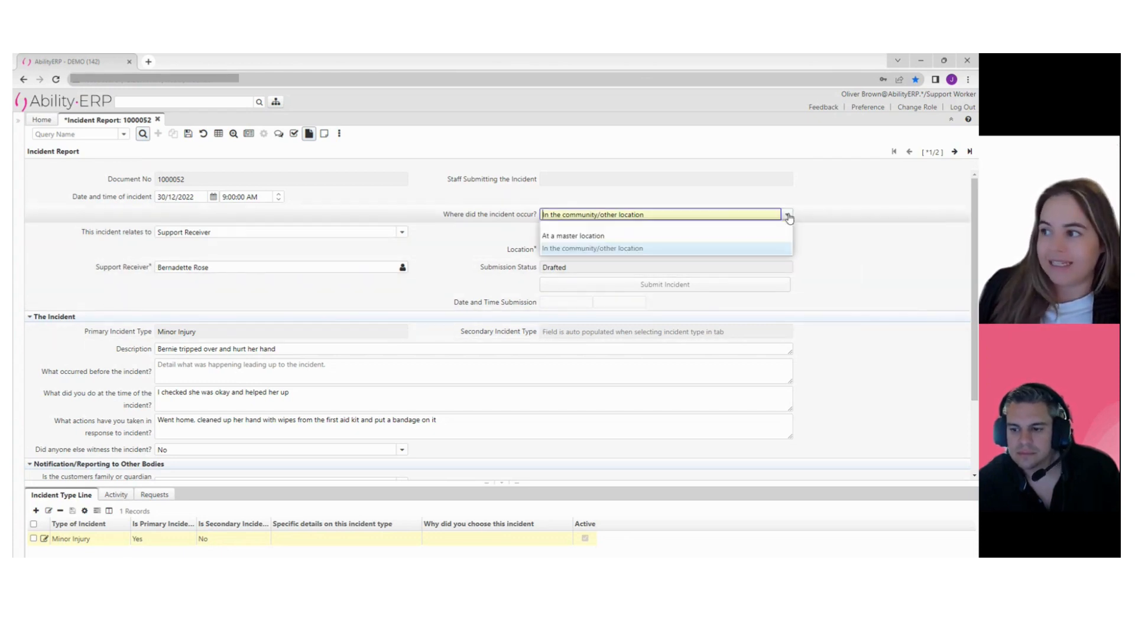
left_click(554, 236)
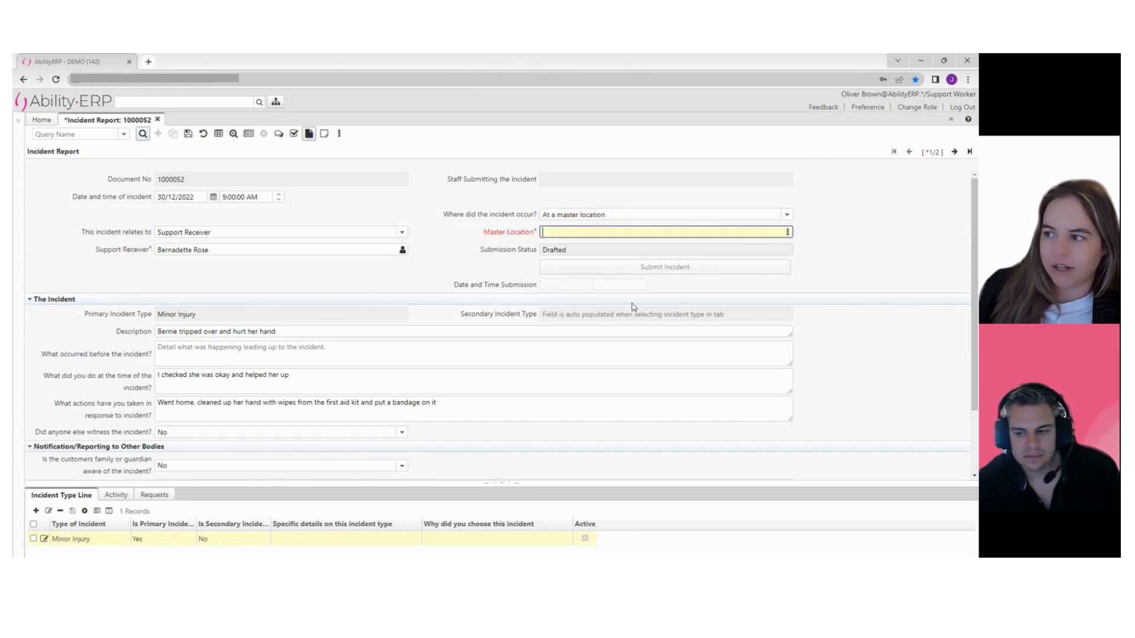
left_click(786, 215)
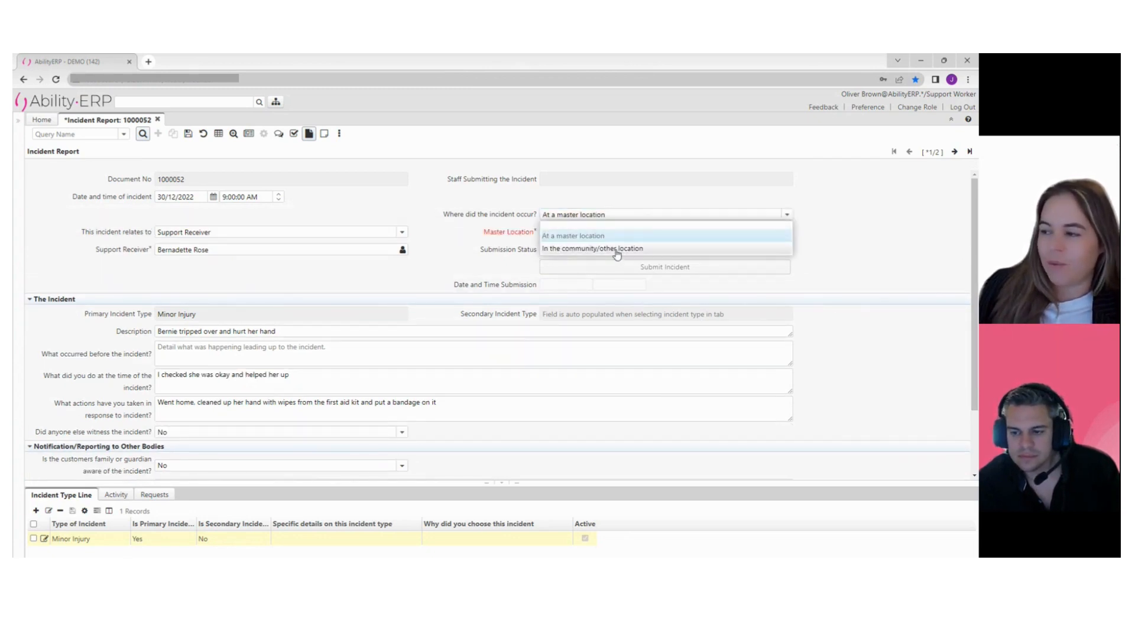
left_click(615, 249)
left_click(632, 248)
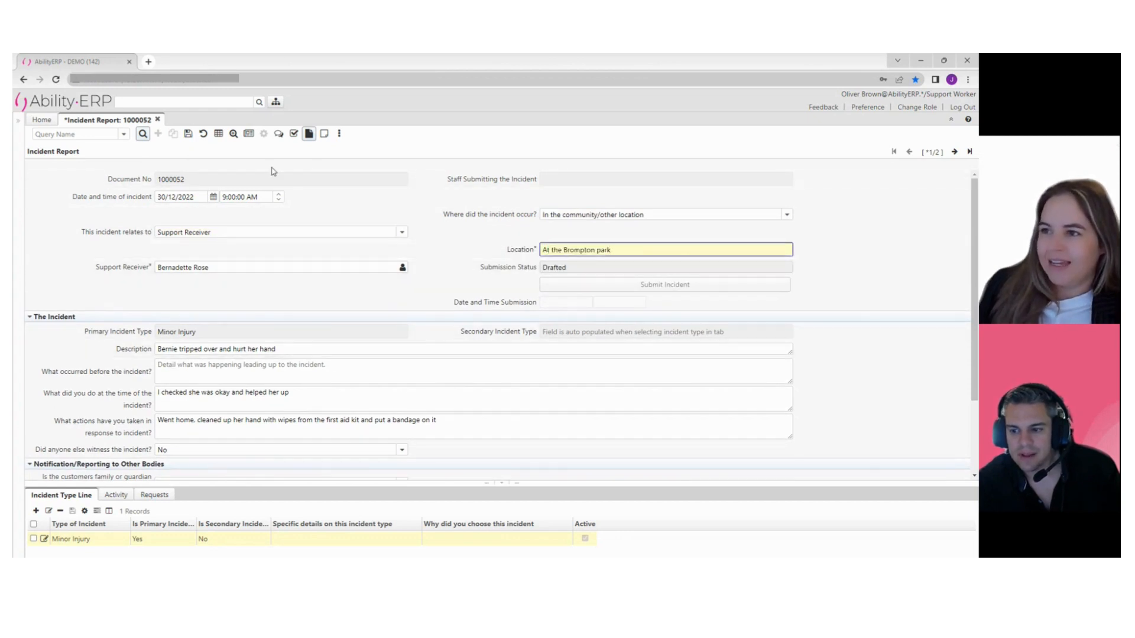
- Save the incident report and collapse The Incident and Notification/Reporting to Other Bodies sections
left_click(188, 134)
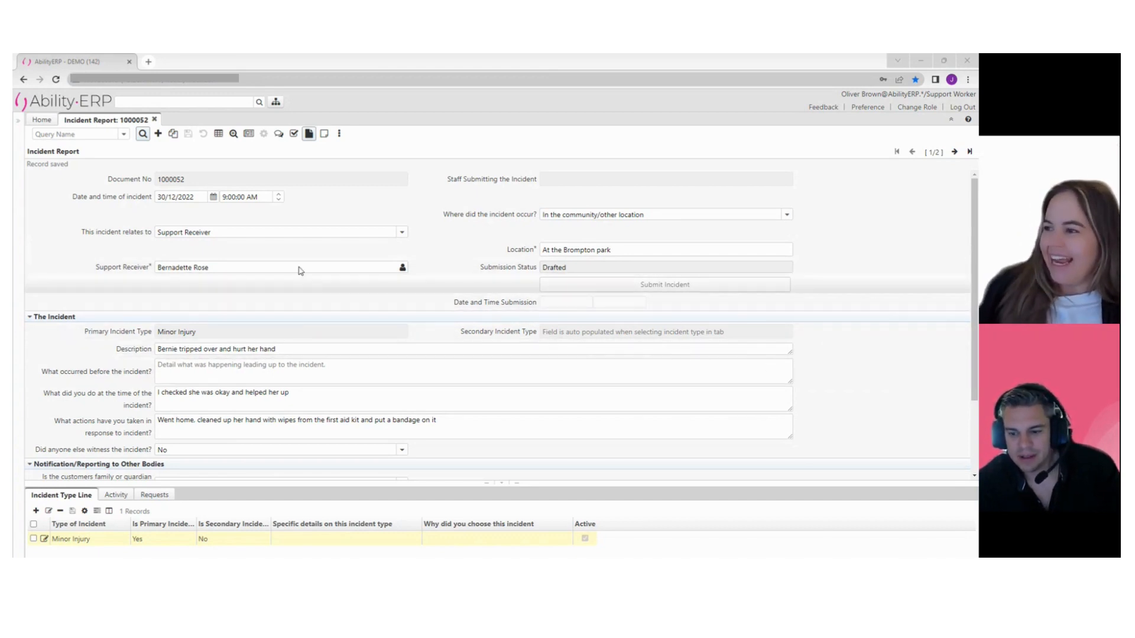
scroll(214, 258, "down", 1)
scroll(214, 258, "down", 1)
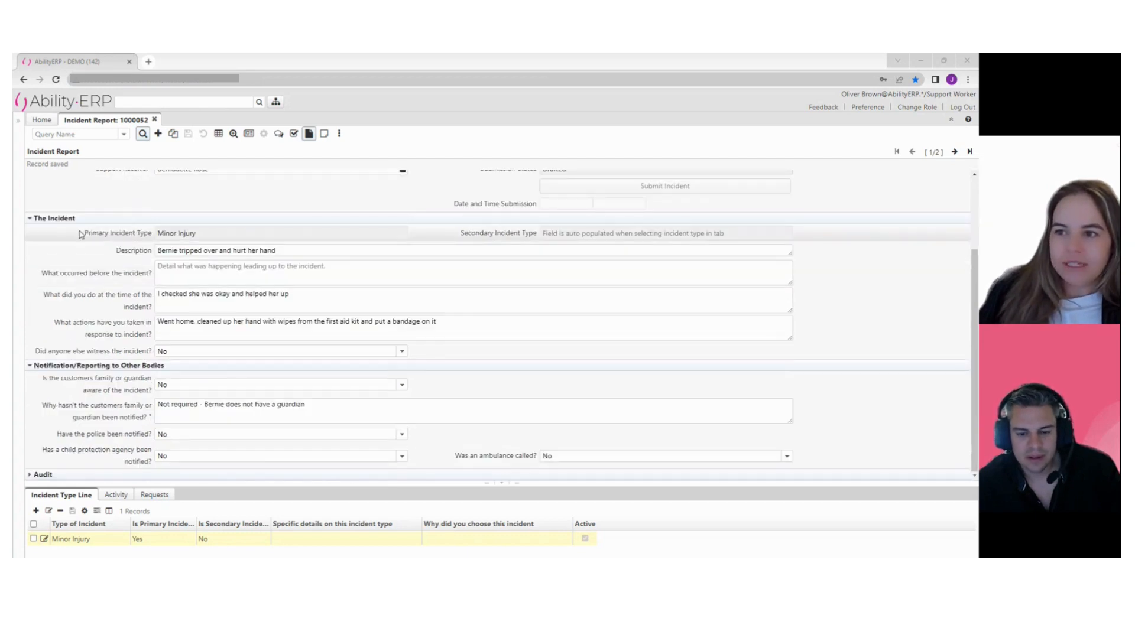
left_click(59, 226)
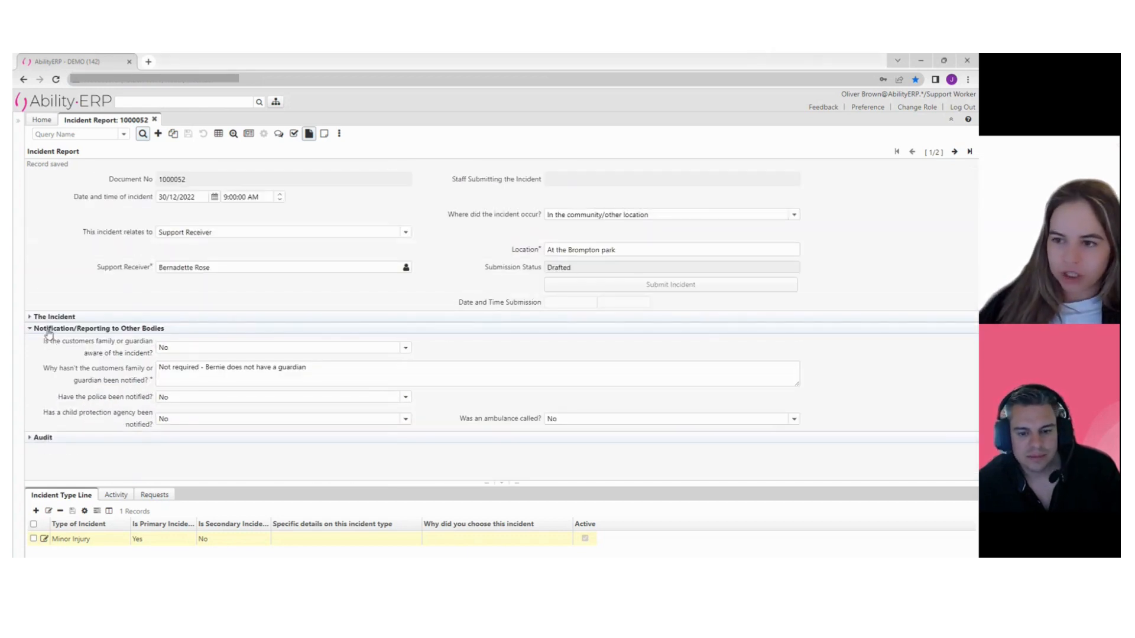
left_click(49, 330)
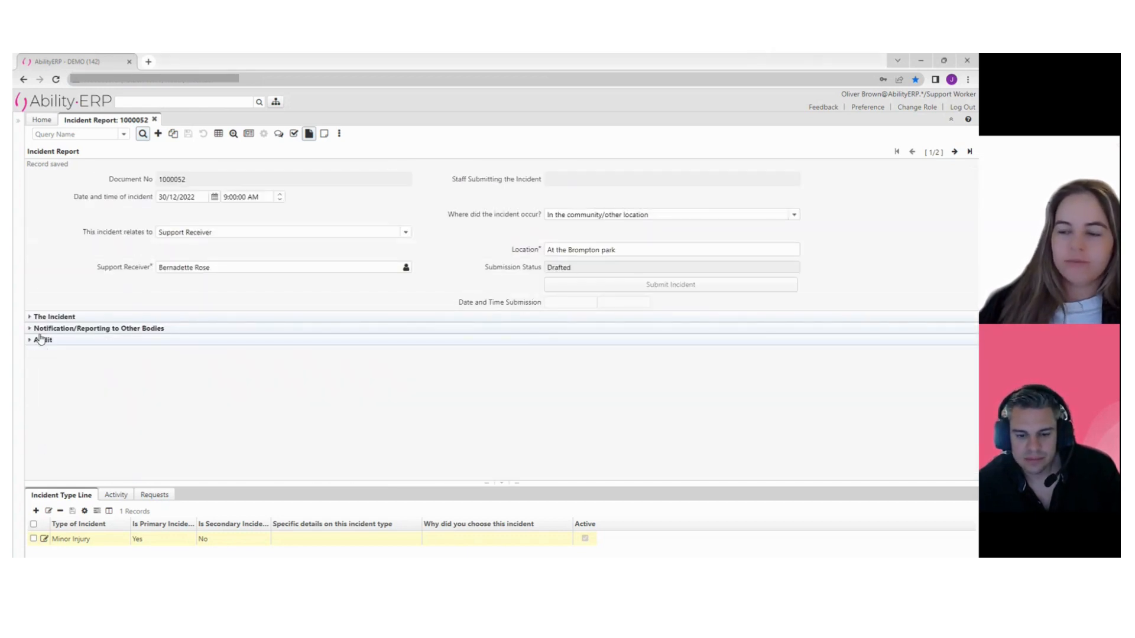
- Expand The Incident and Notification/Reporting to Other Bodies sections again and go to the question on what occurred before the incident
left_click(36, 317)
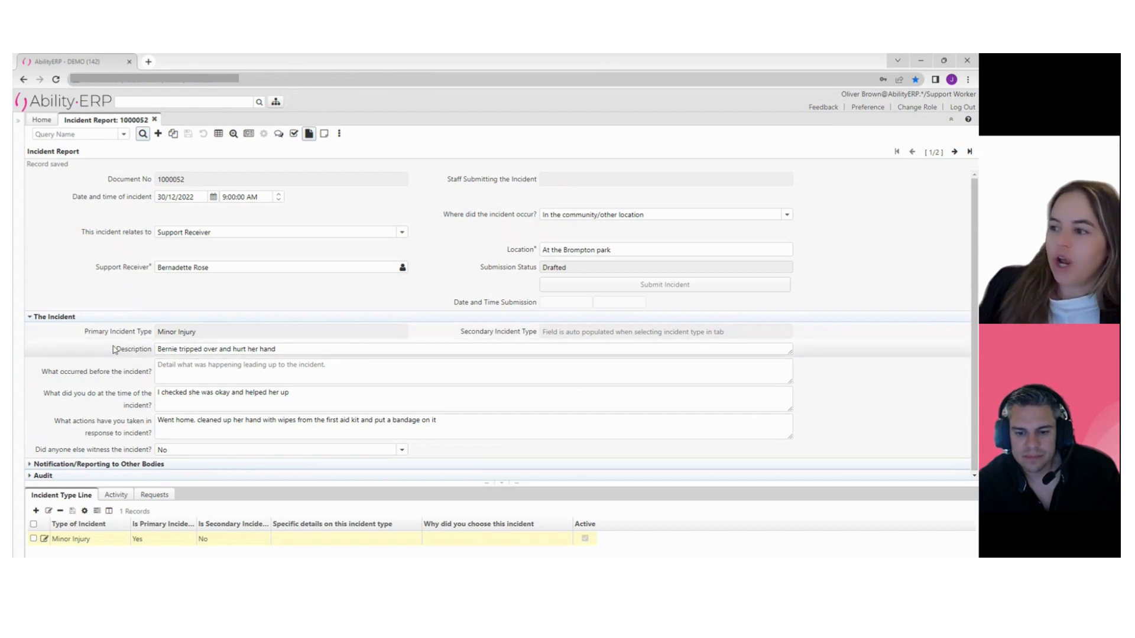
left_click(167, 369)
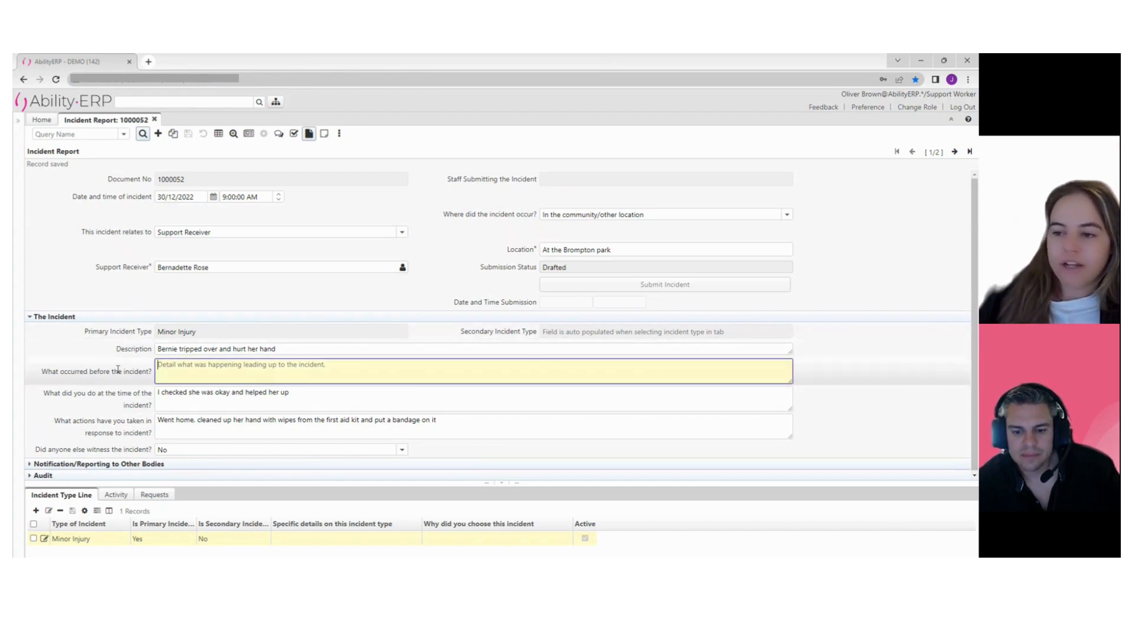
left_click(68, 465)
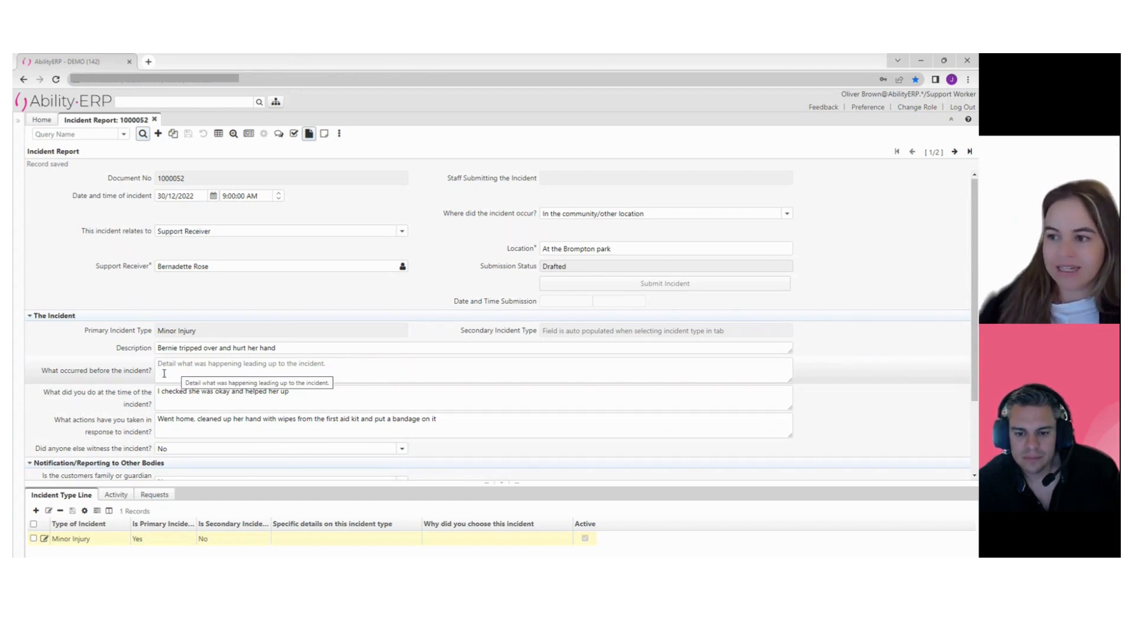
left_click(300, 366)
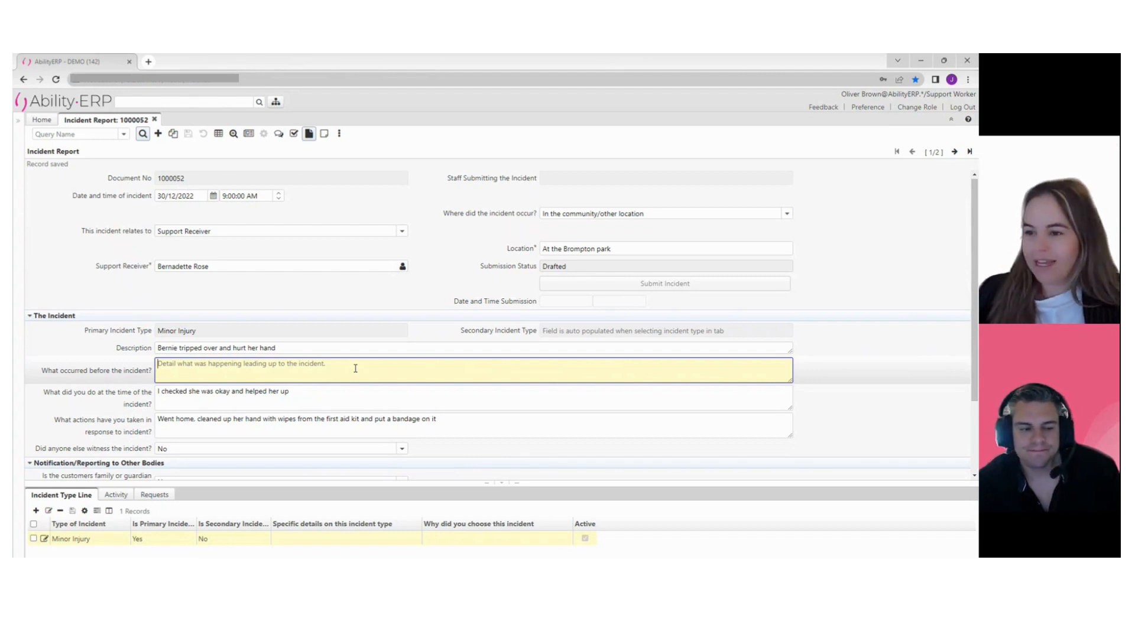
- Add a full stop to the answer on what was done at the time of the incident and save the report
left_click(340, 403)
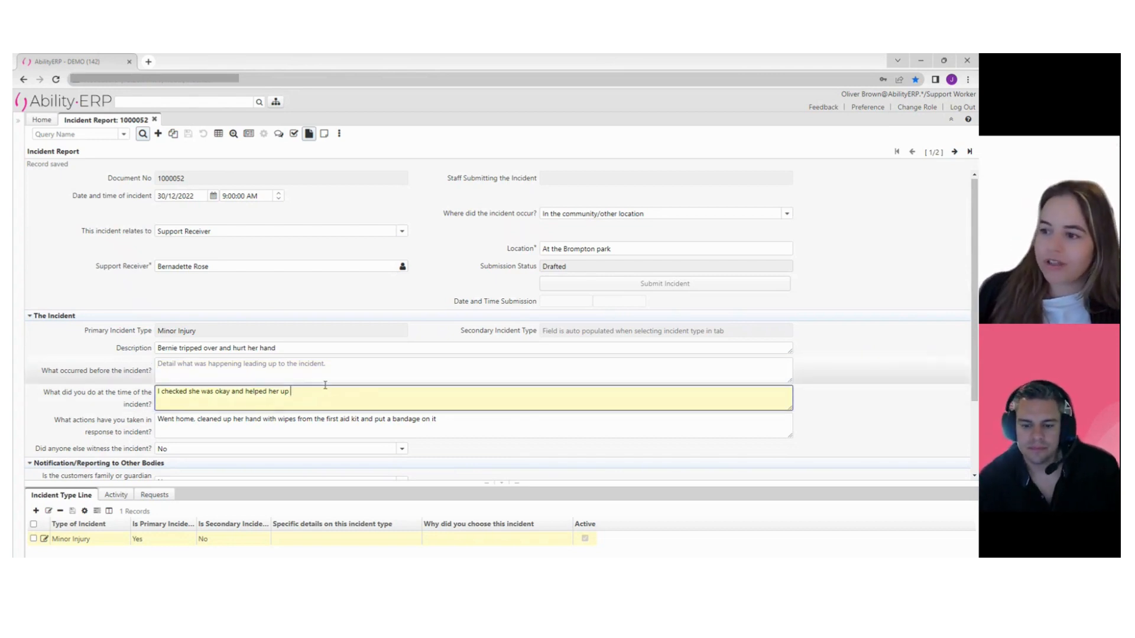
type(".")
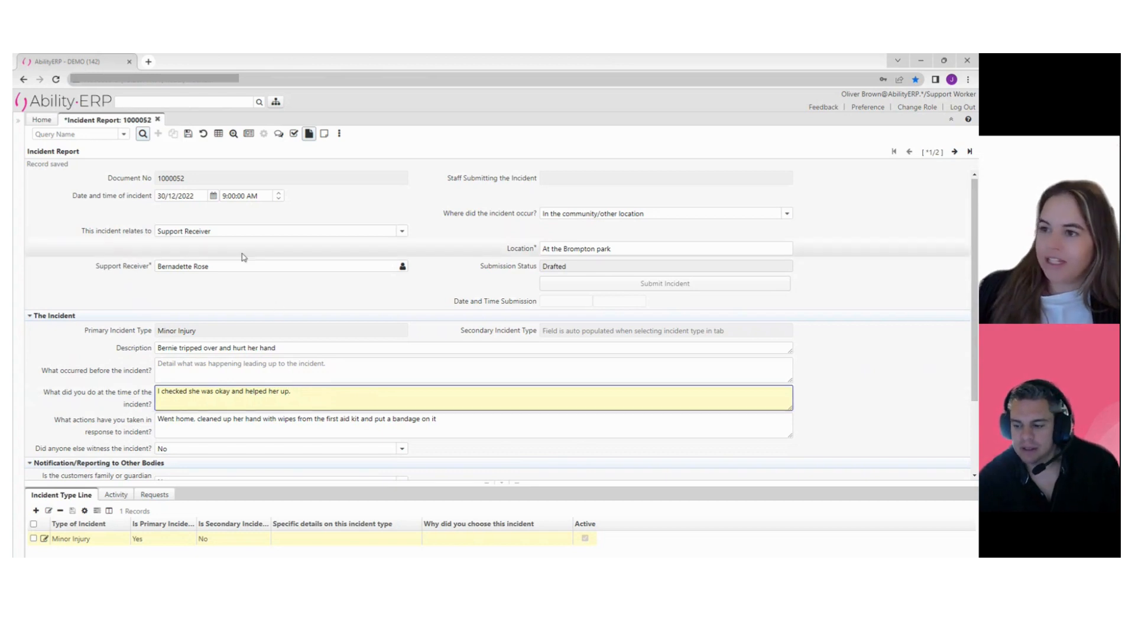
left_click(186, 135)
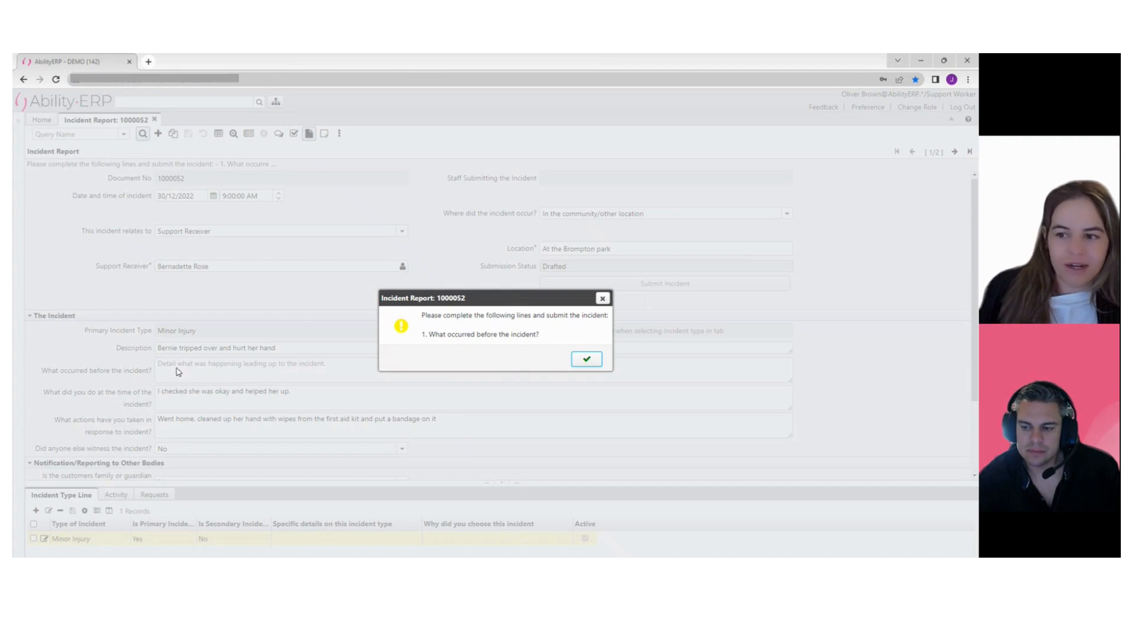
left_click(598, 363)
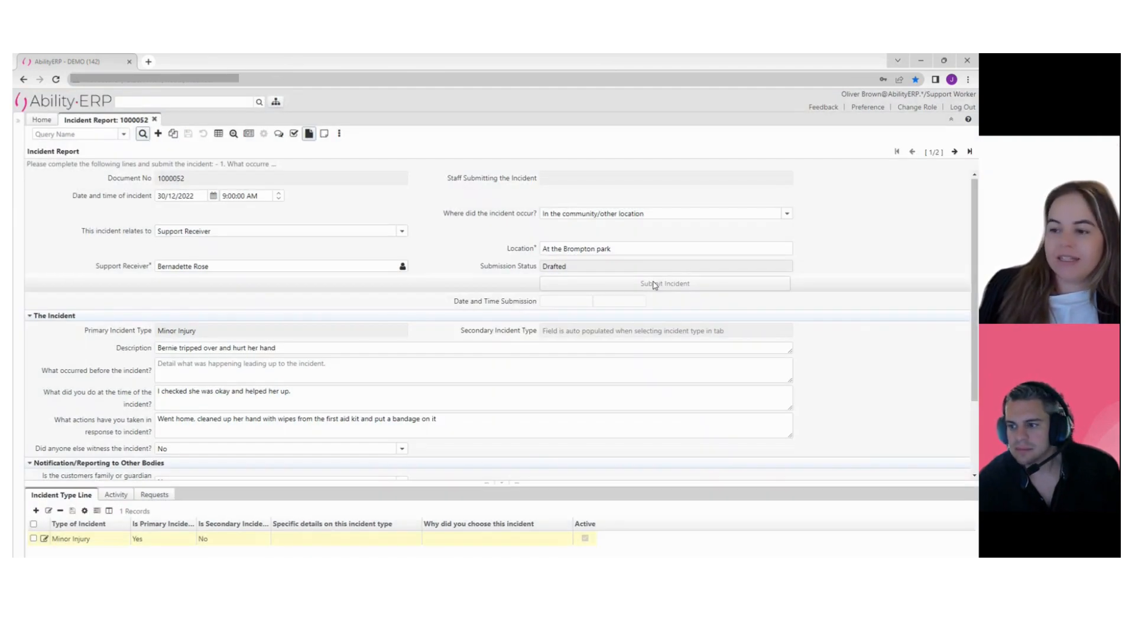
- Enter "We were walking to the park" as what occurred before the incident and save the report
left_click(269, 359)
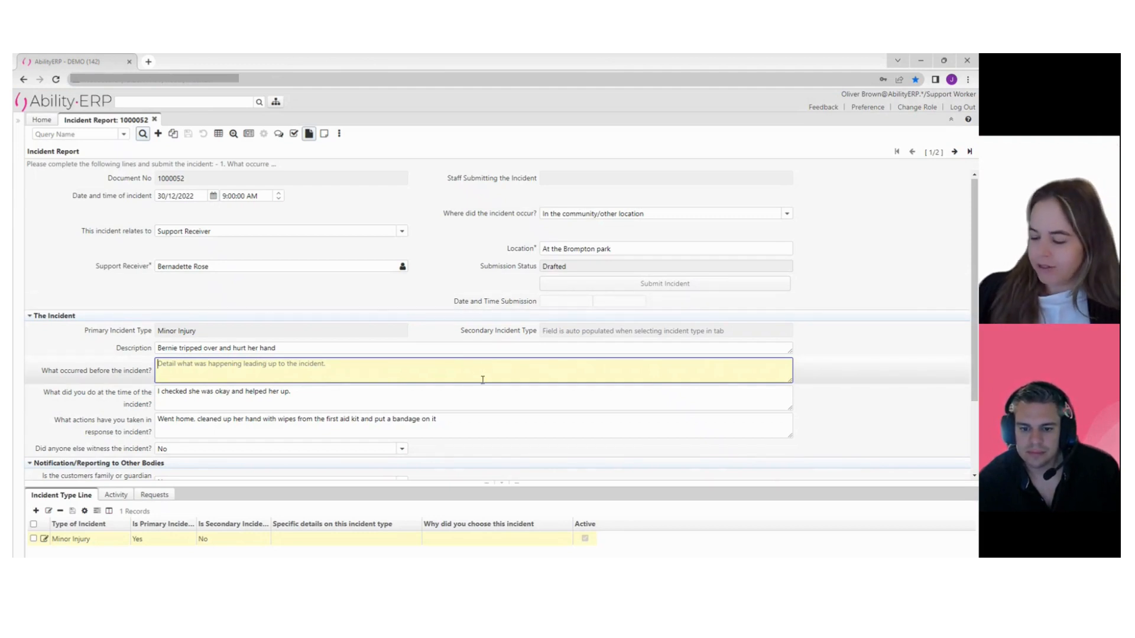
type("We were ")
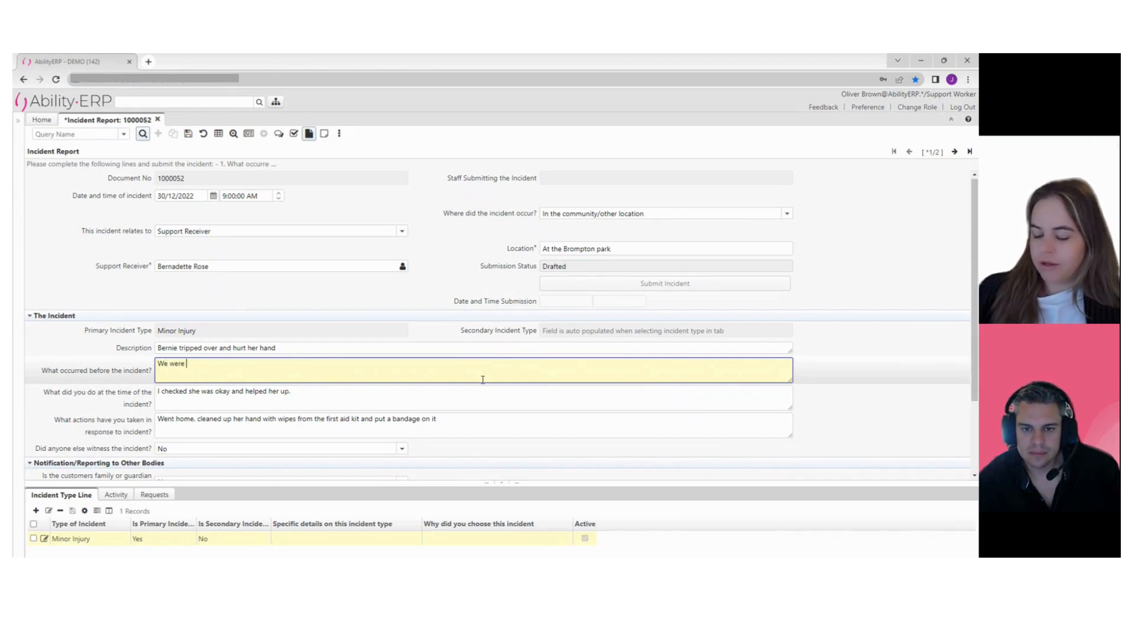
type("walking to the park")
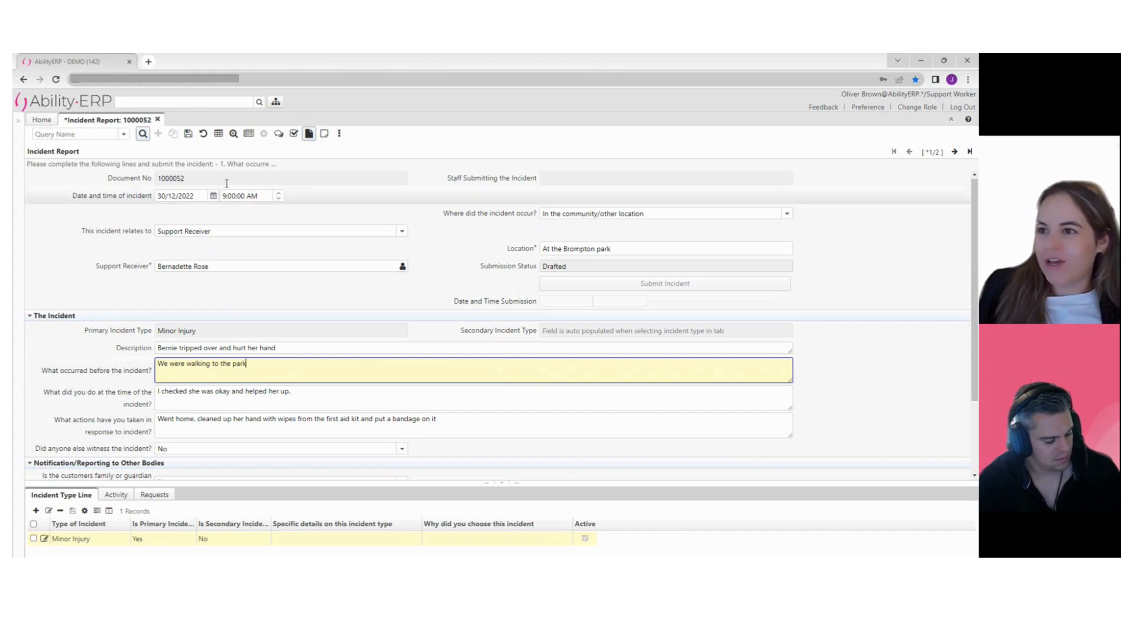
left_click(190, 136)
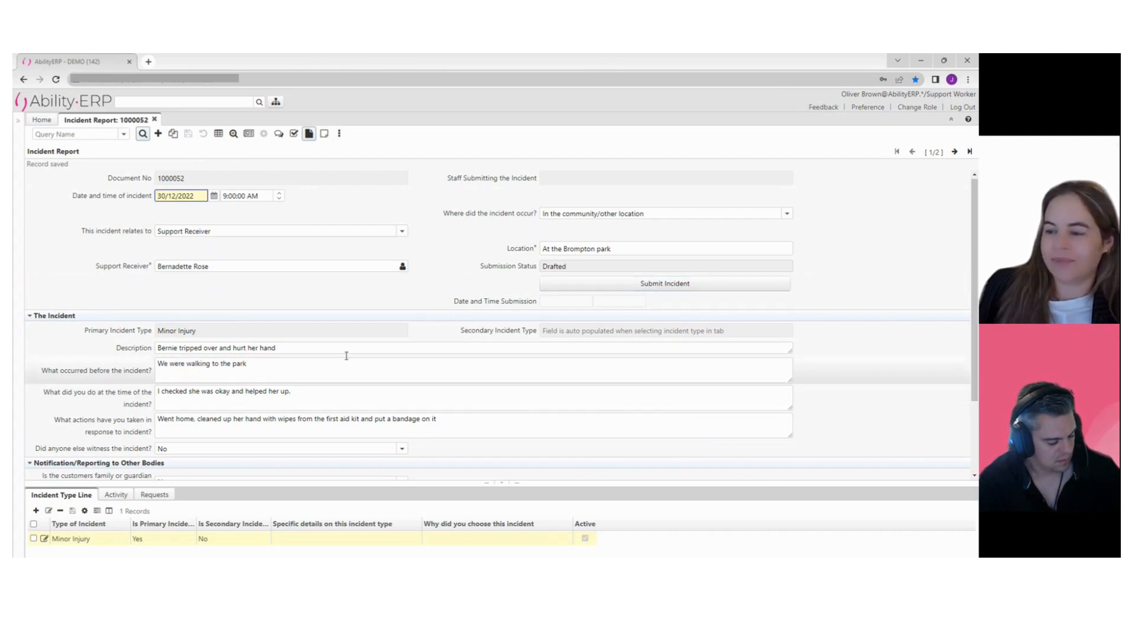
- Try Yes for the customer's family or guardian being aware, view the who-was-informed fields, and restore the answer to No
scroll(127, 352, "down", 1)
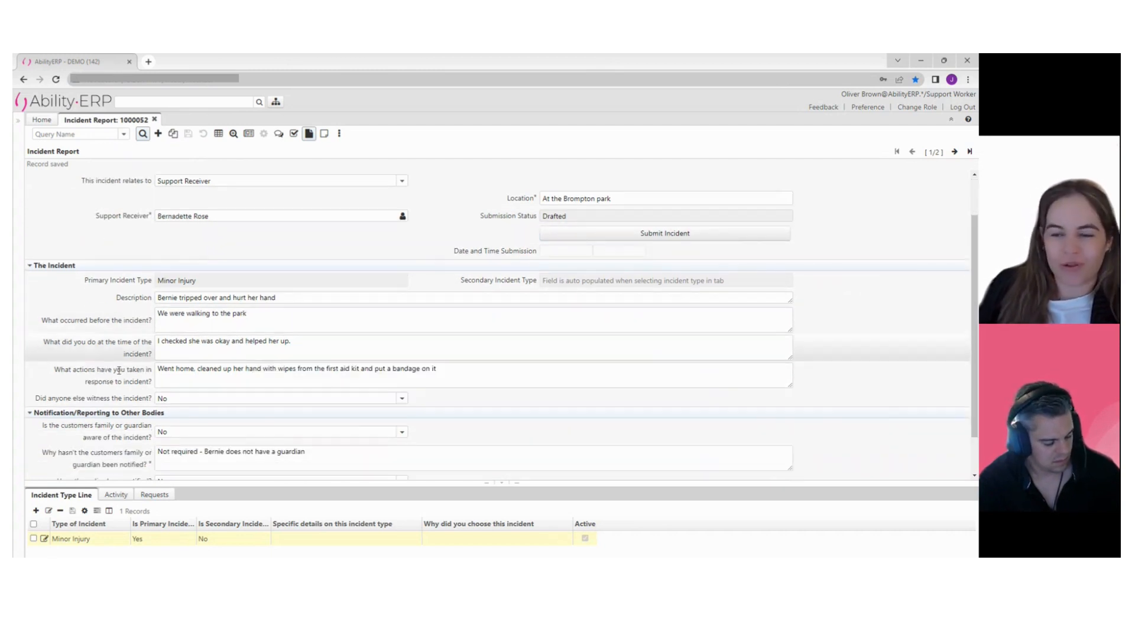
scroll(126, 364, "down", 1)
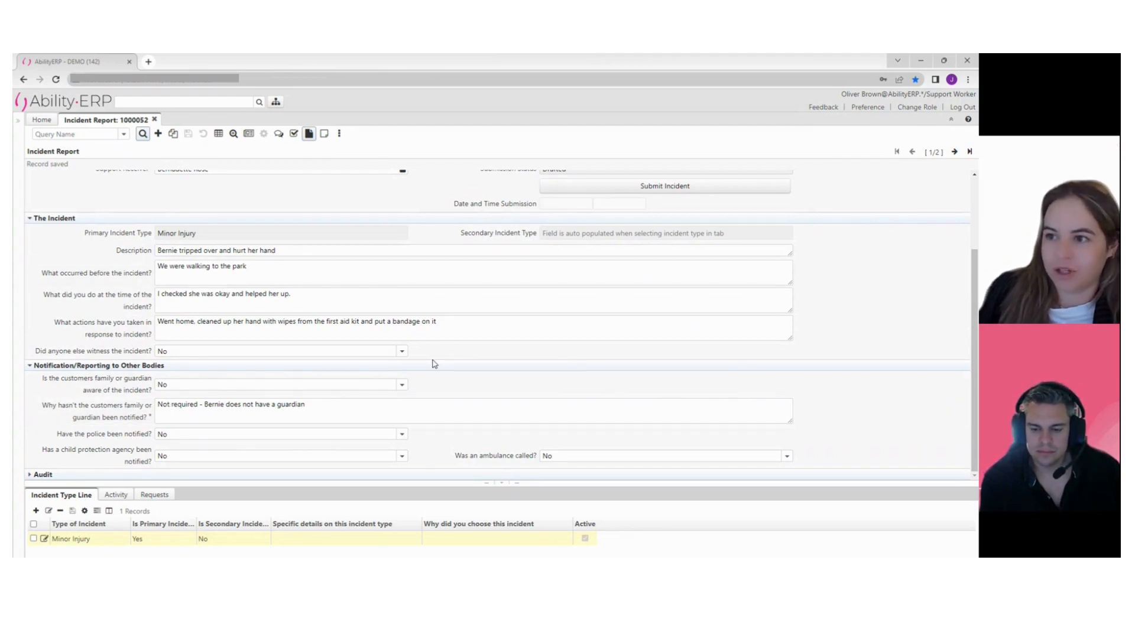
scroll(435, 364, "up", 3)
scroll(236, 398, "down", 3)
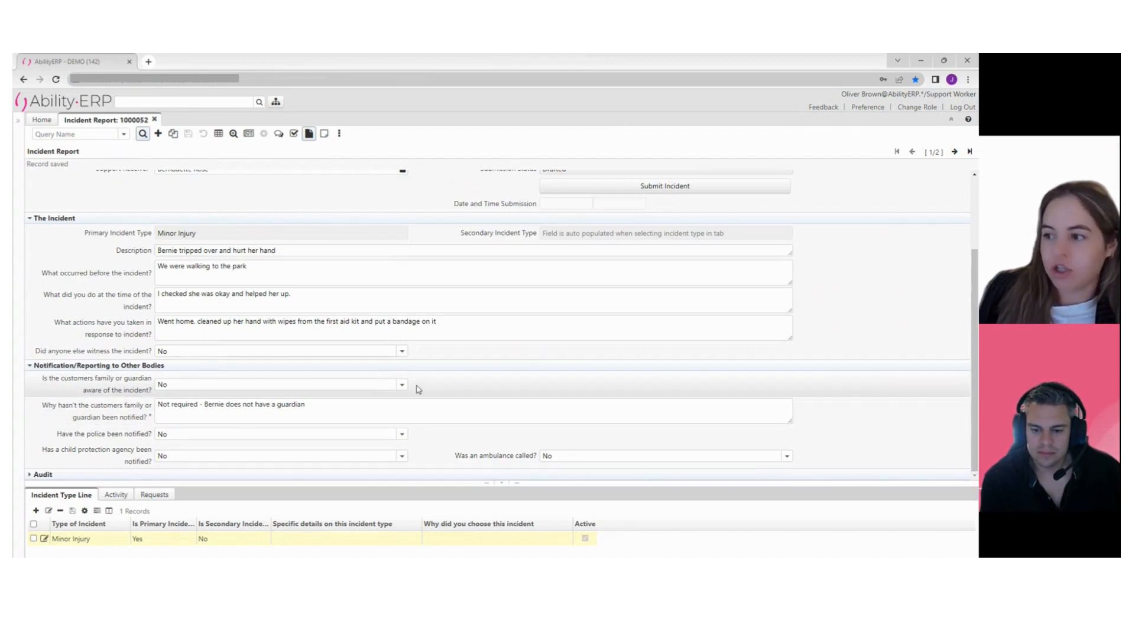
left_click(402, 386)
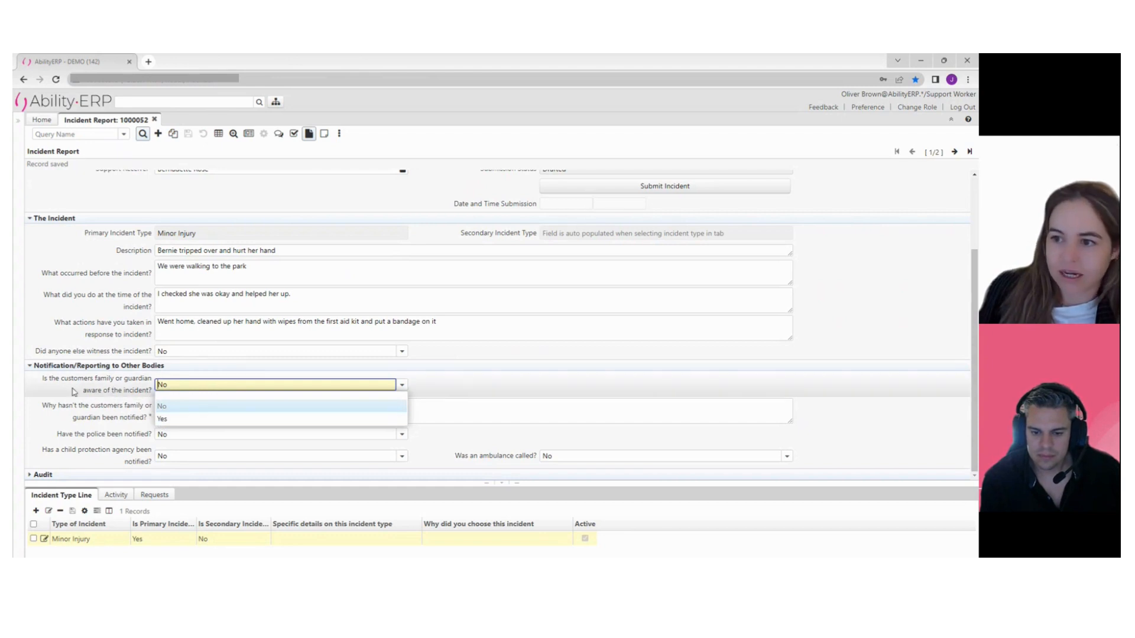
left_click(160, 419)
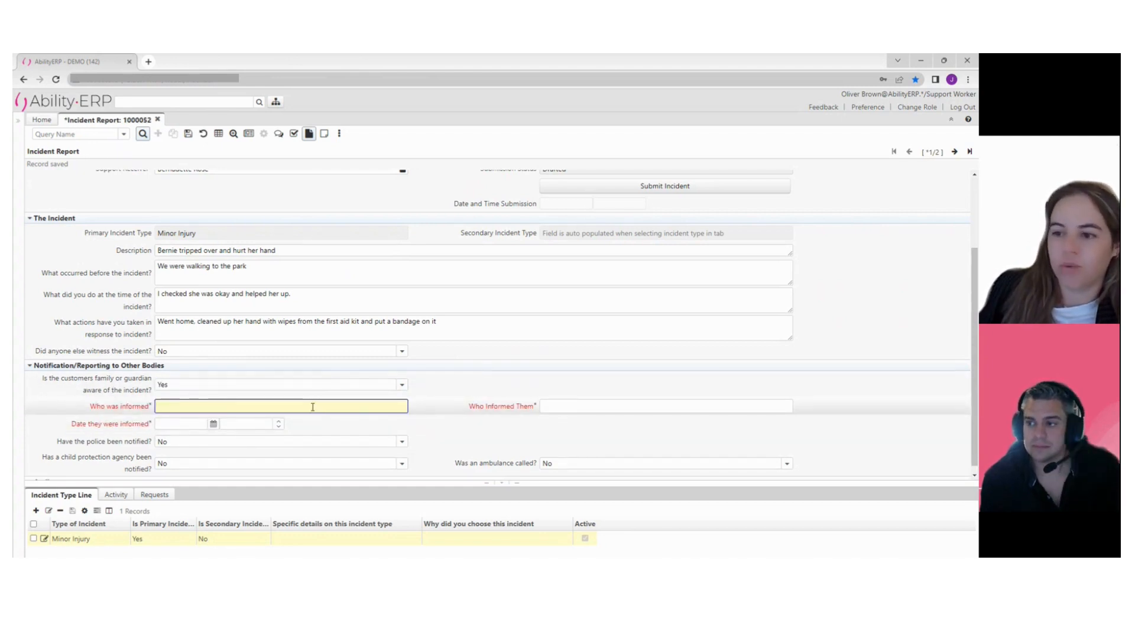
left_click(580, 408)
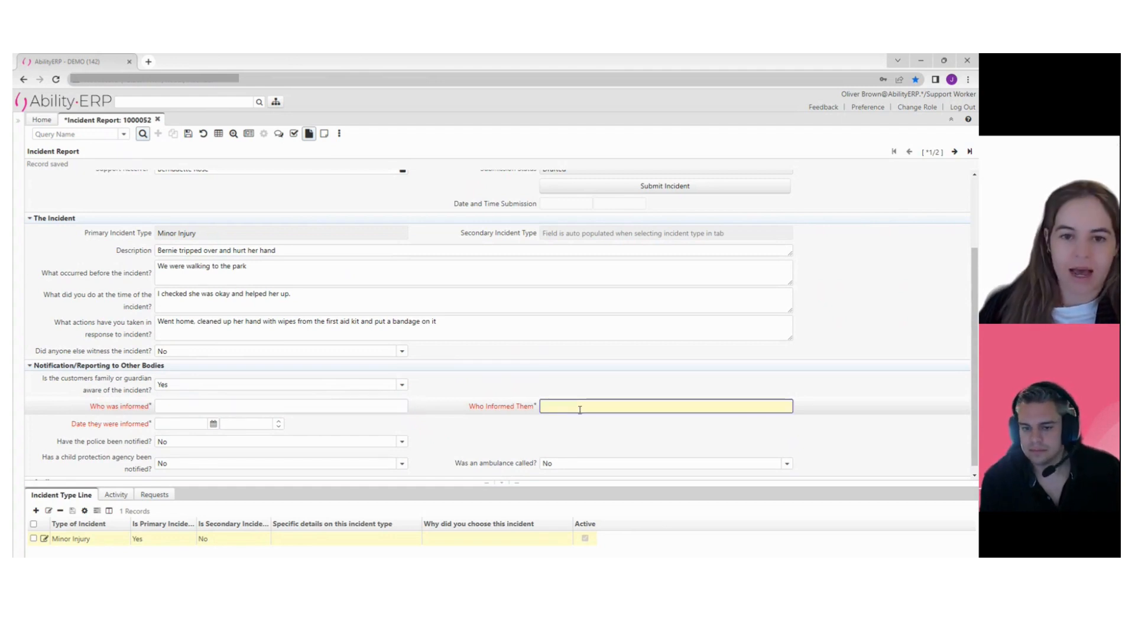
left_click(402, 385)
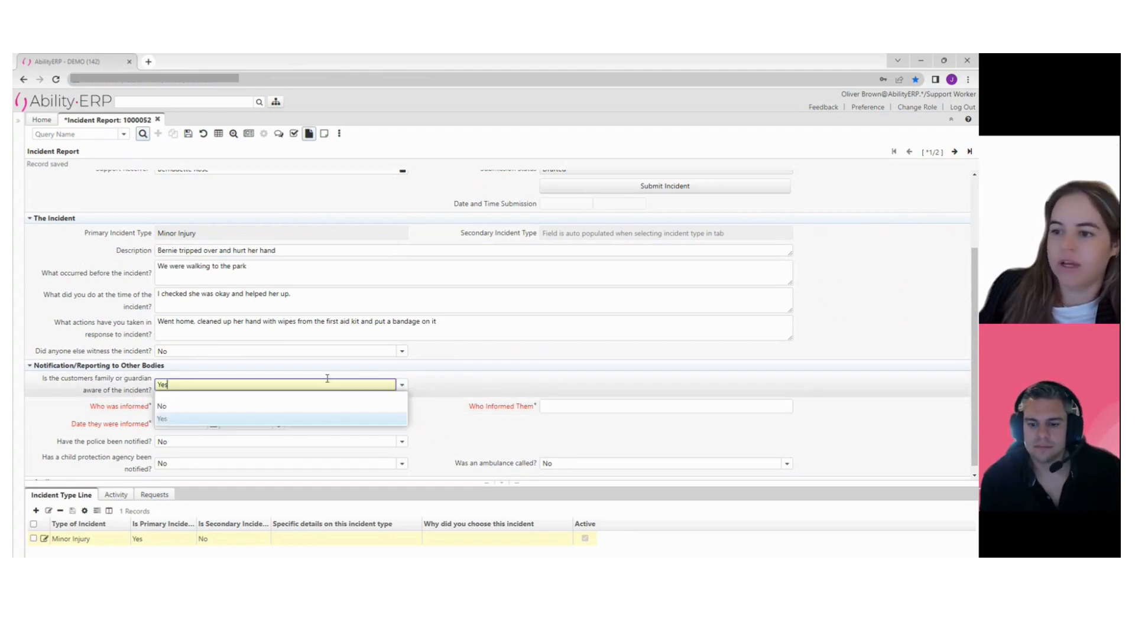
left_click(248, 409)
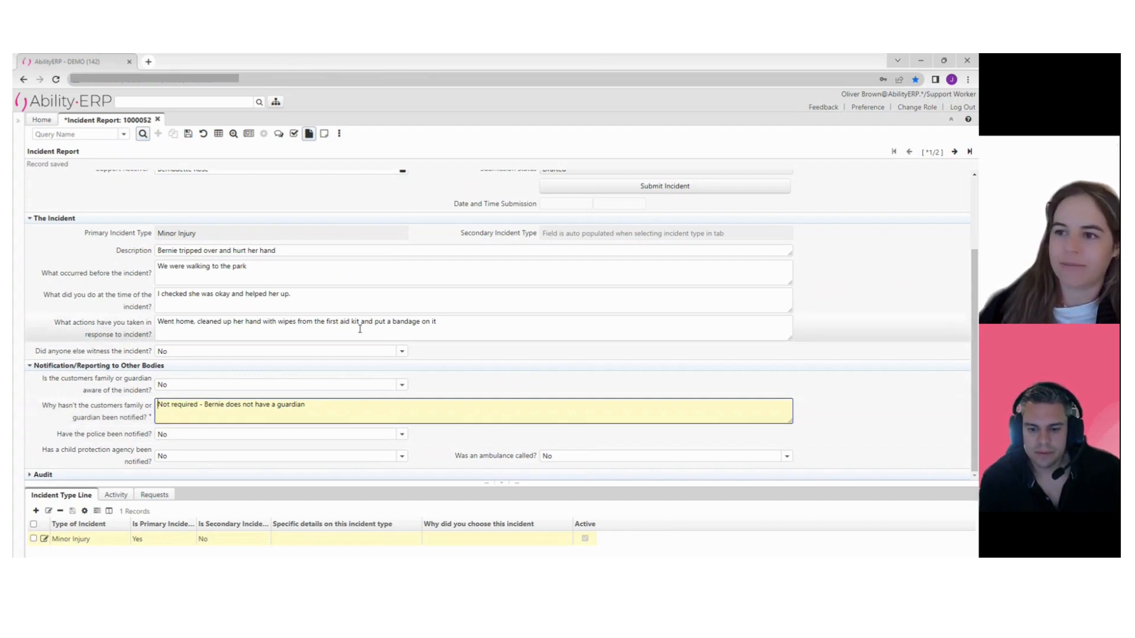
- Save the incident report and submit the incident, confirming the submission
scroll(343, 362, "up", 1)
scroll(343, 363, "down", 1)
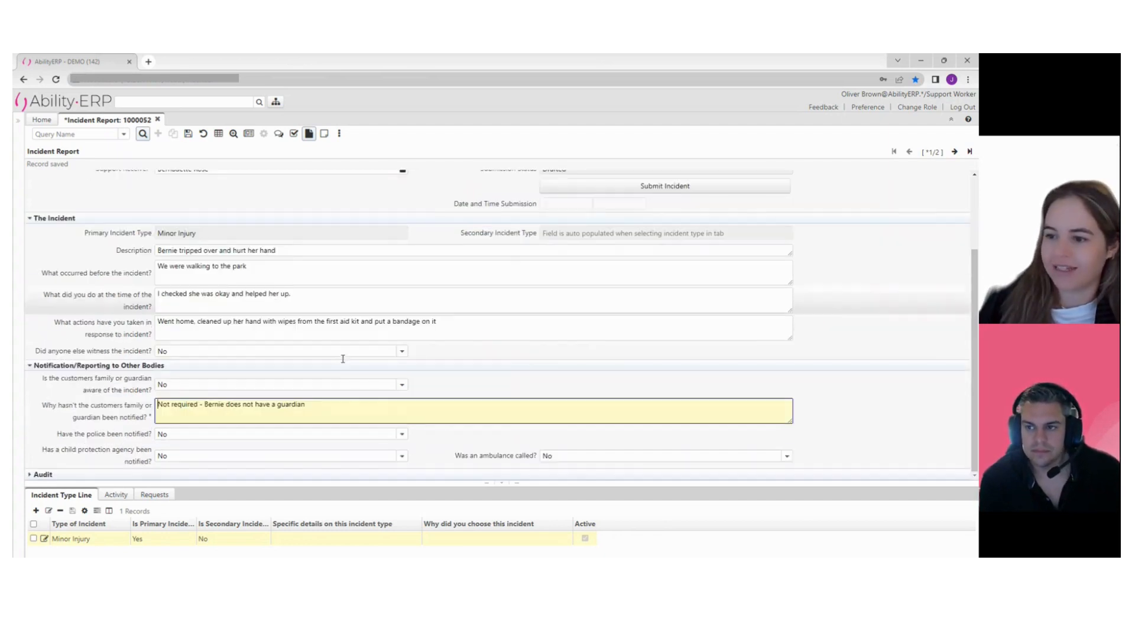
left_click(189, 136)
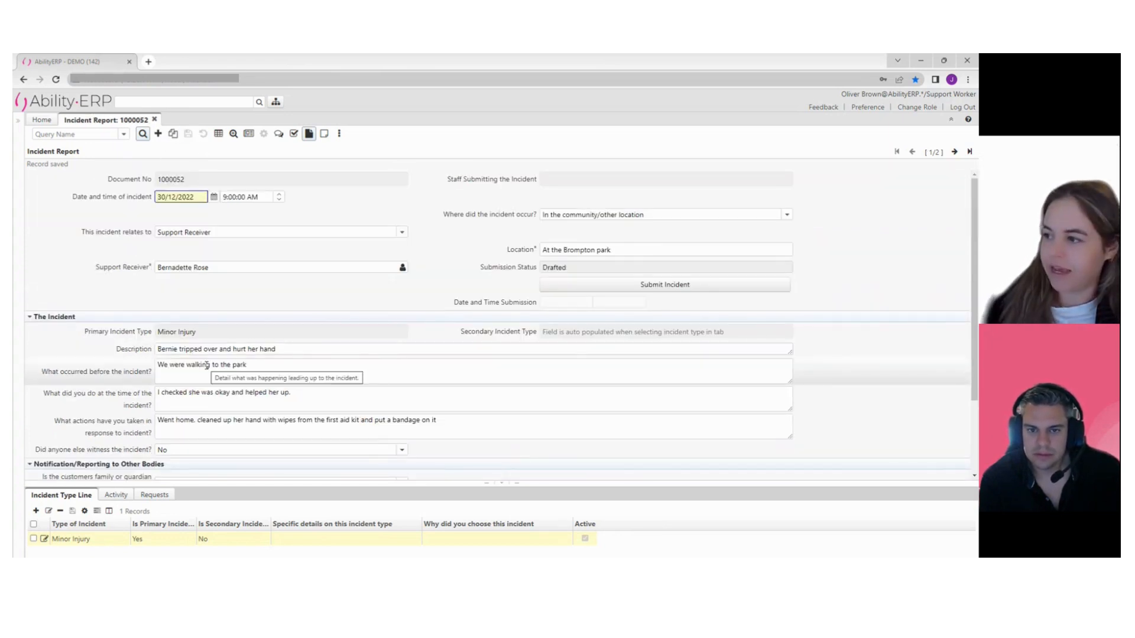
left_click(656, 286)
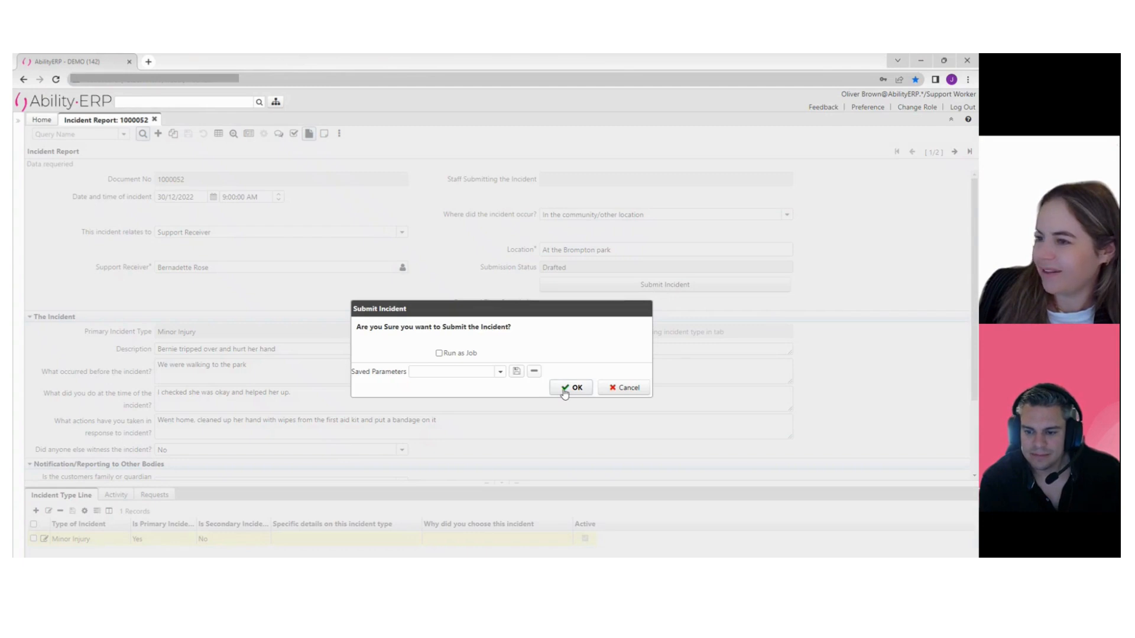
left_click(565, 388)
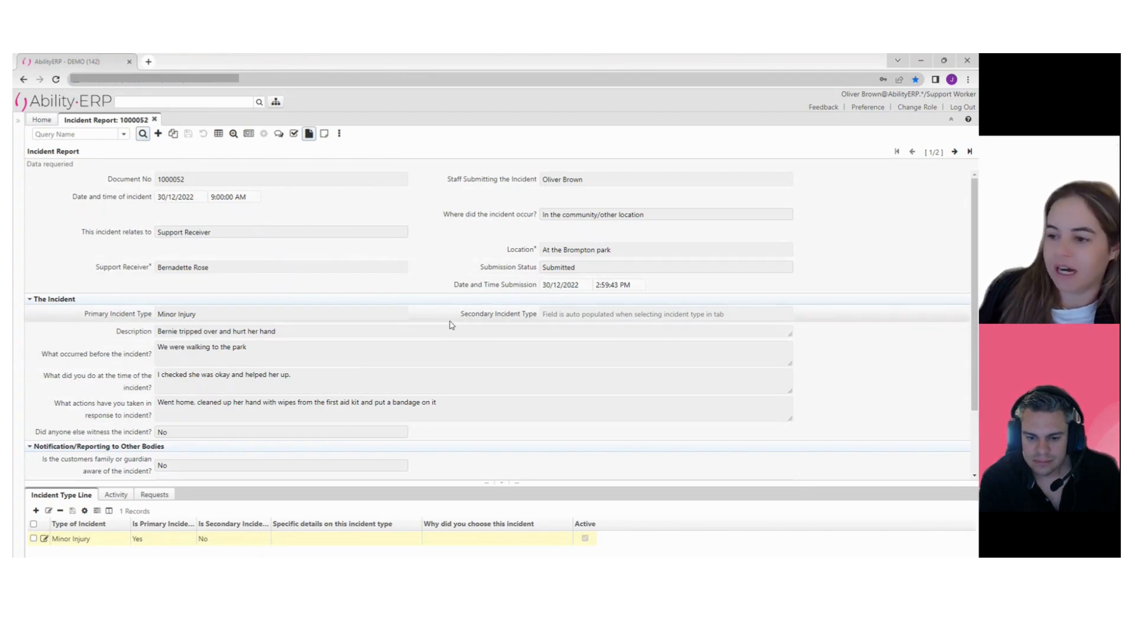
- Review the submitted report and the details of its Minor Injury incident type line, and return to the report
scroll(449, 331, "down", 3)
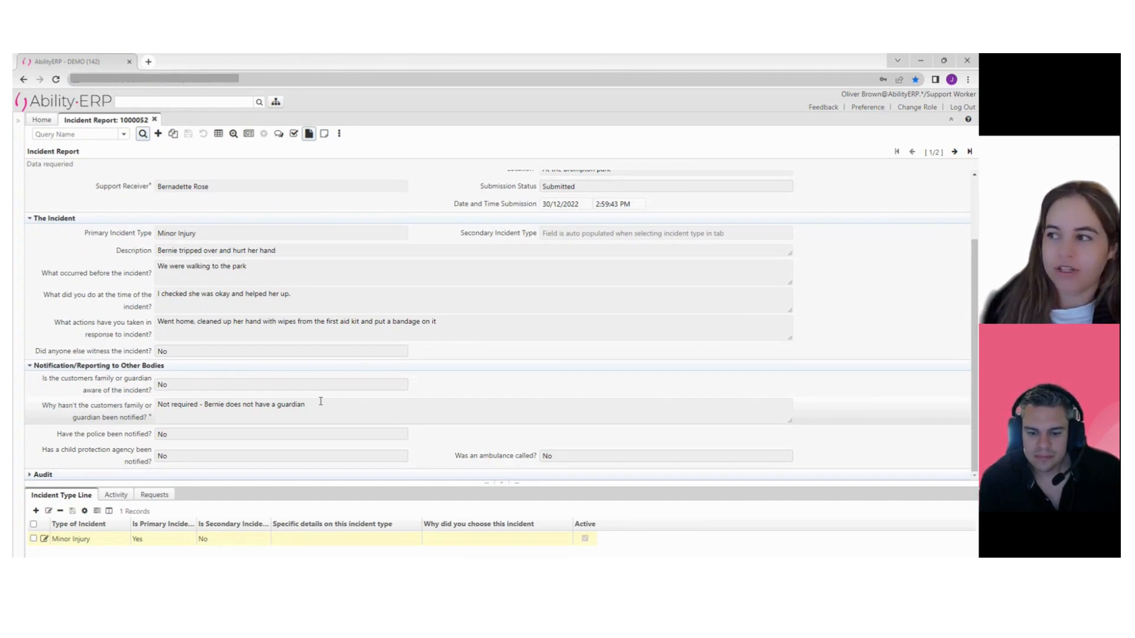
left_click(44, 540)
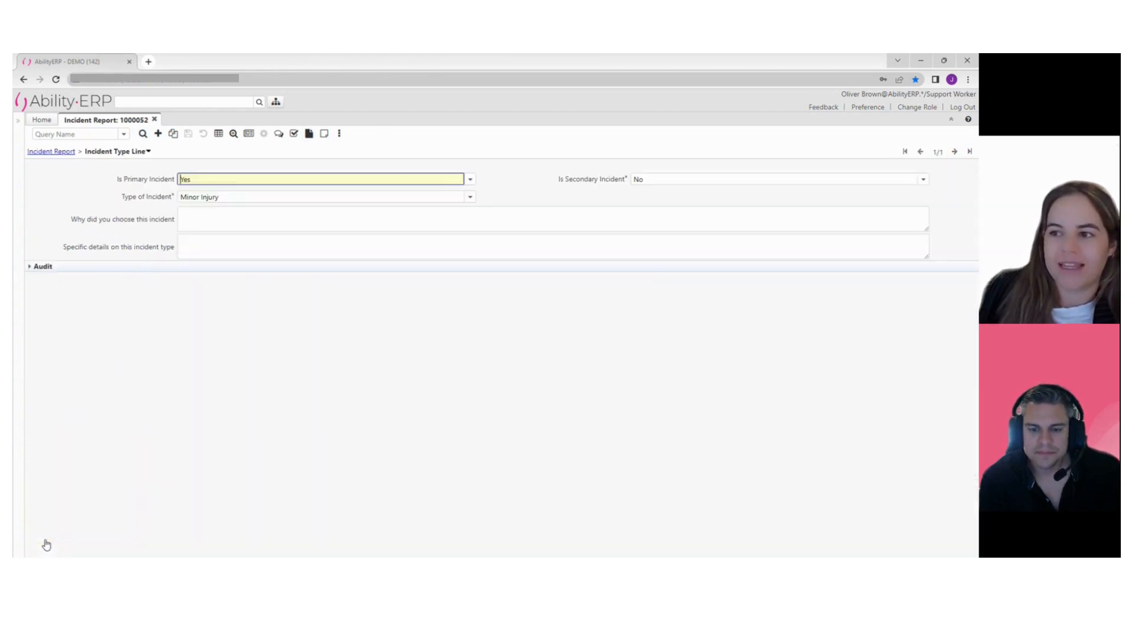
left_click(64, 152)
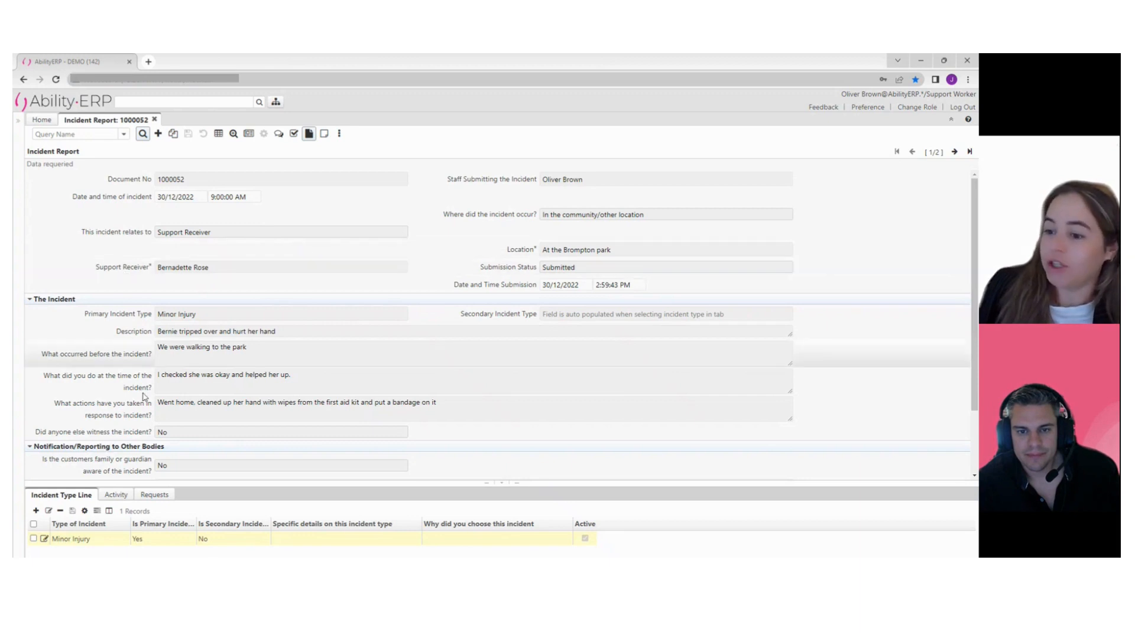
- Check the file details of the hand abrasion photo attached to the incident report
left_click(308, 136)
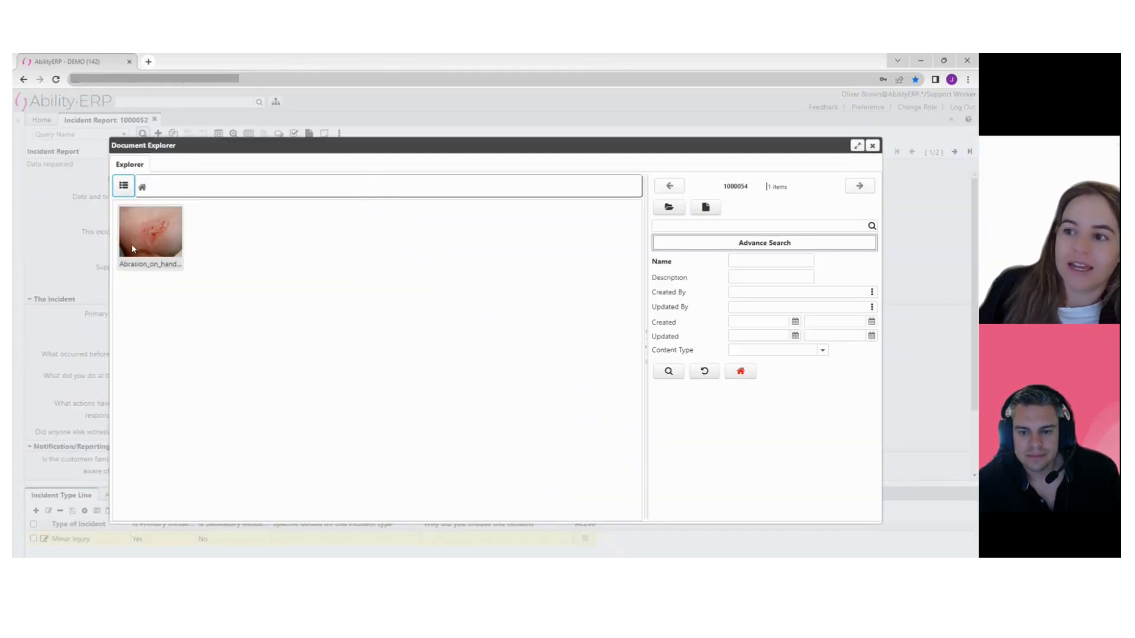
mouse_move(132, 247)
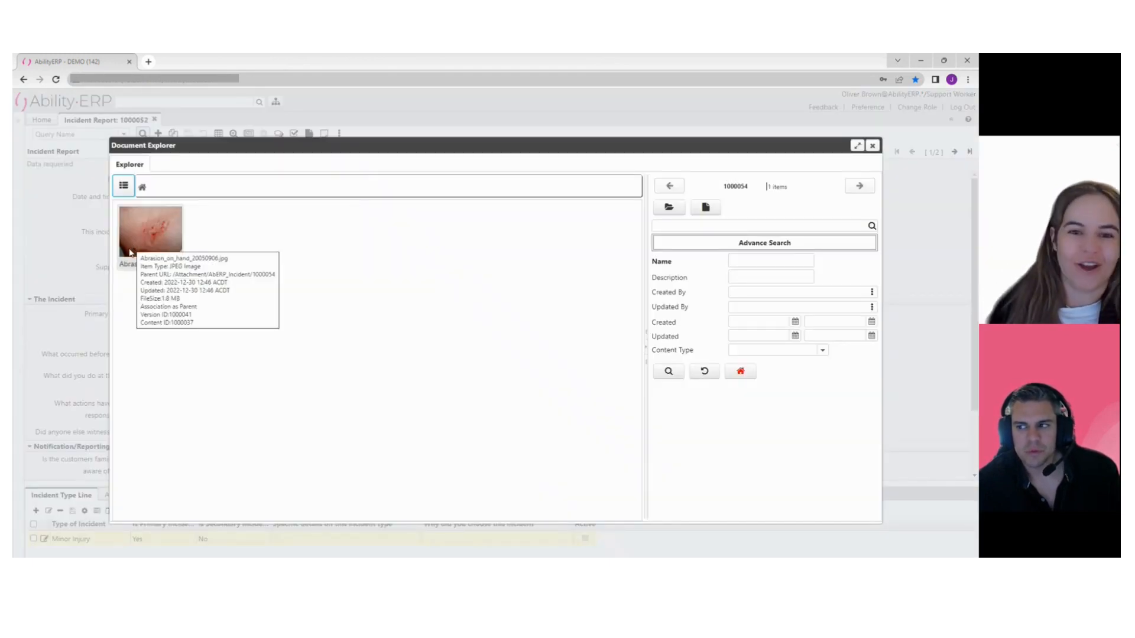
left_click(872, 146)
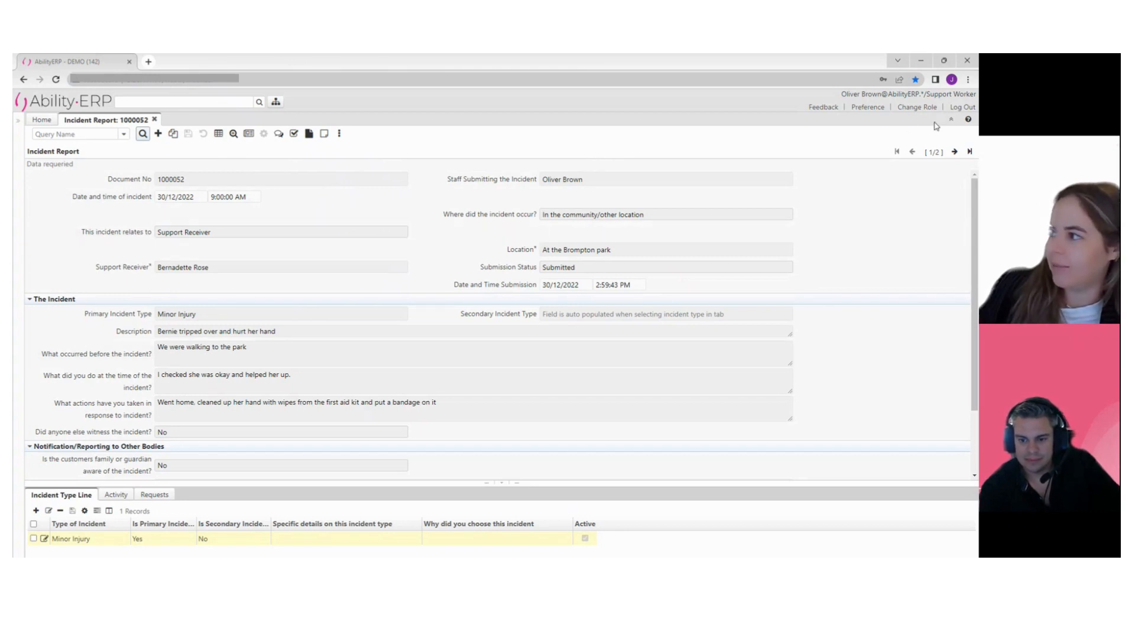
- Log out and log back in with role selection enabled, choosing the Quality Coordinator role
left_click(962, 108)
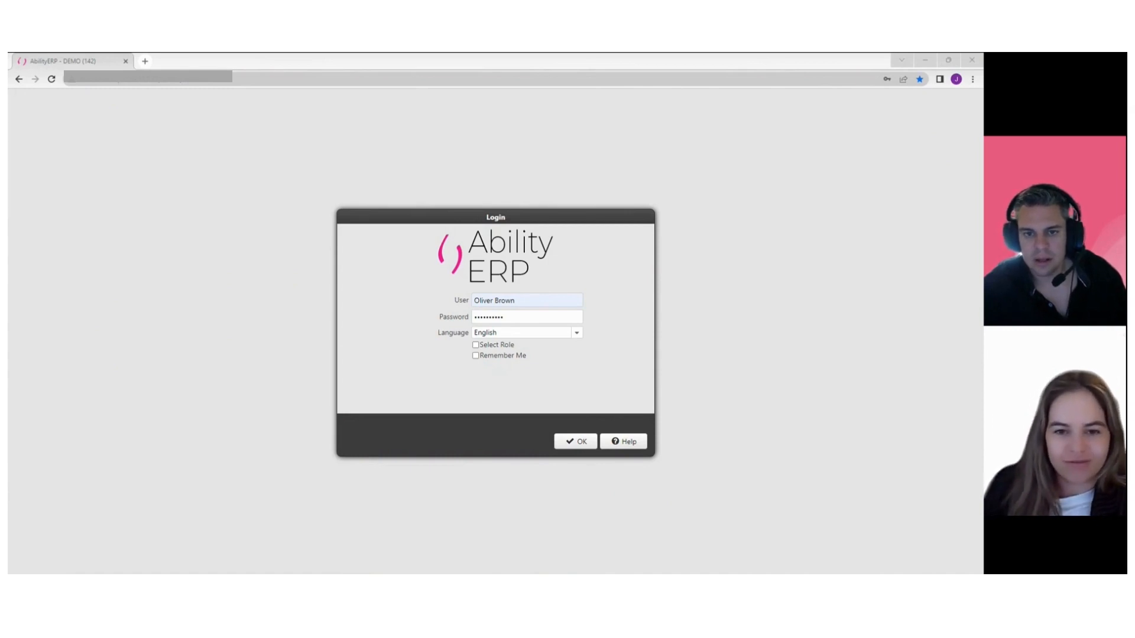
left_click(492, 346)
left_click(576, 441)
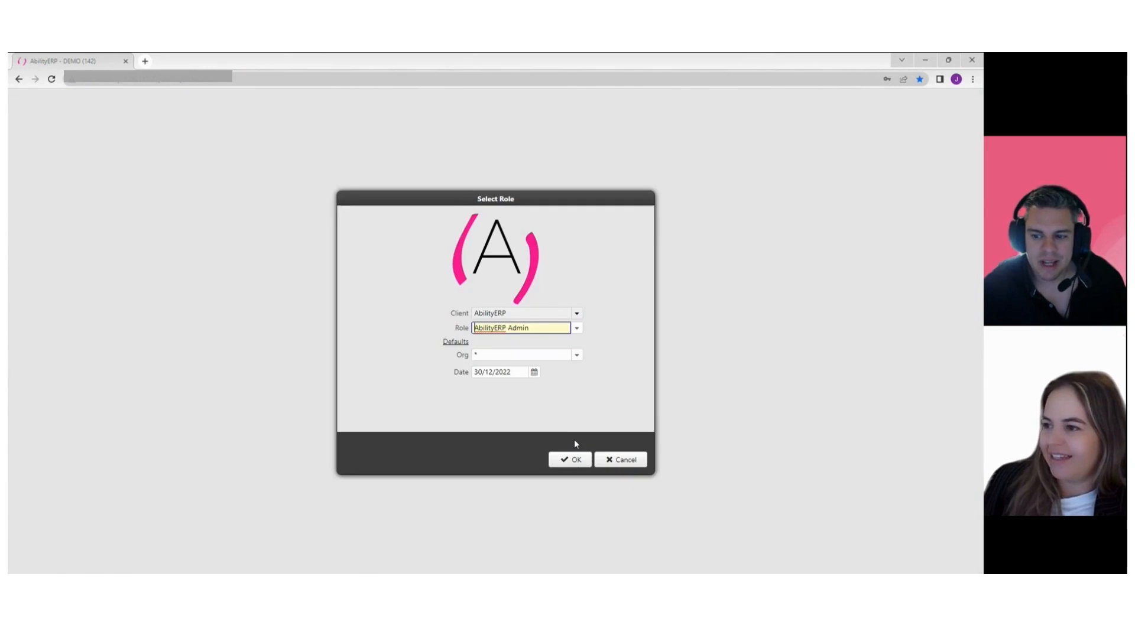
left_click(577, 329)
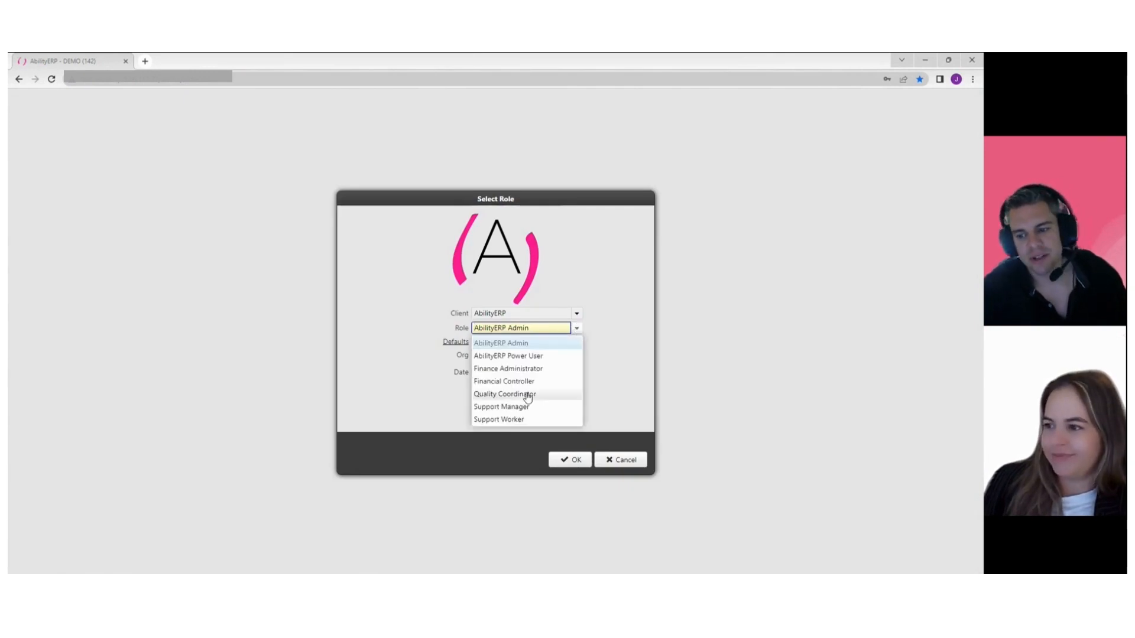
left_click(496, 395)
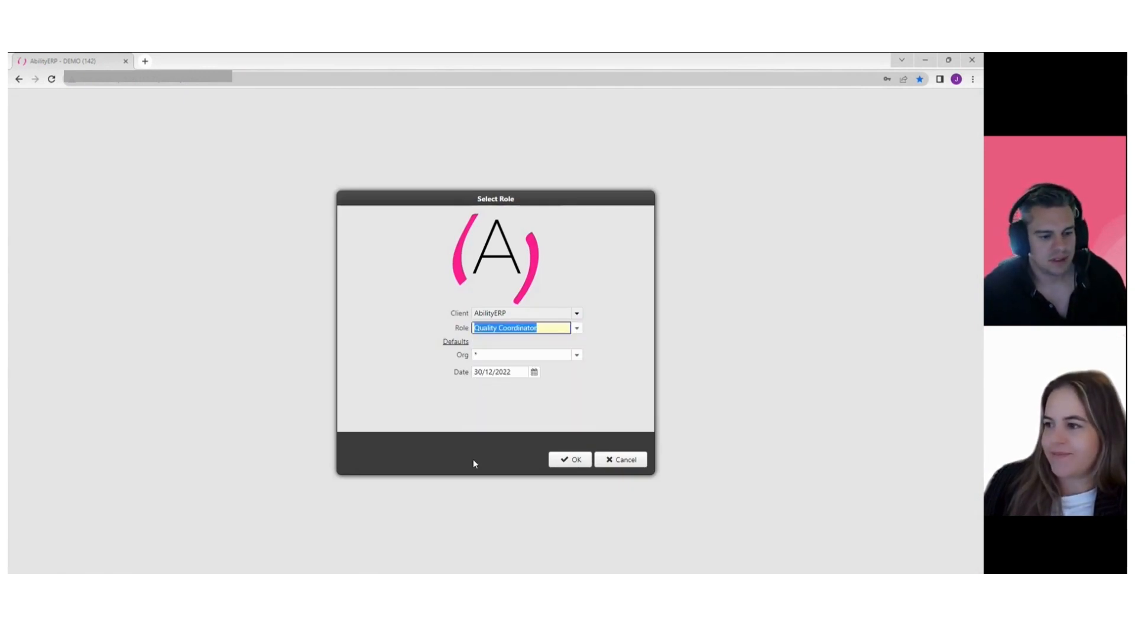
left_click(566, 461)
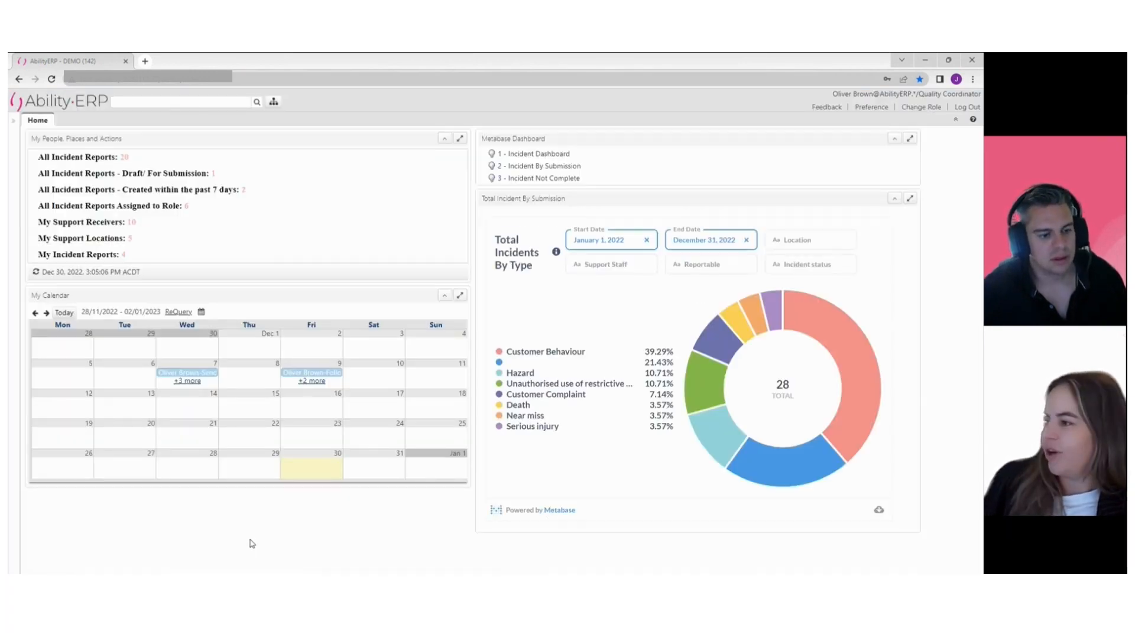
- Inspect the incident type breakdown on the dashboard and list all incident reports assigned to the role in grid view
mouse_move(708, 427)
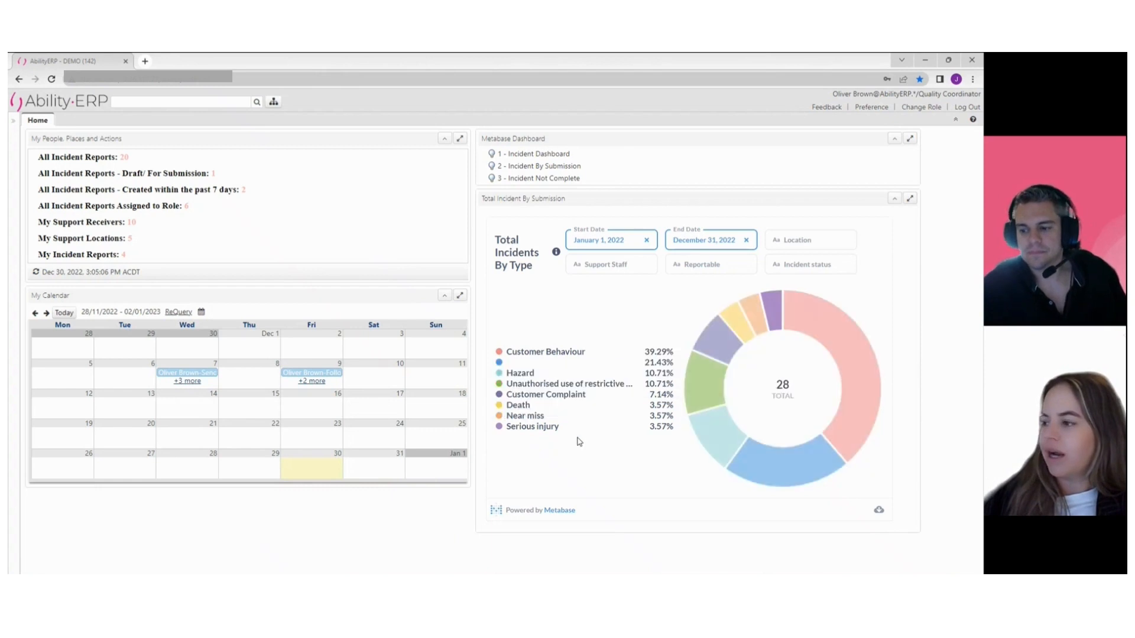
mouse_move(738, 447)
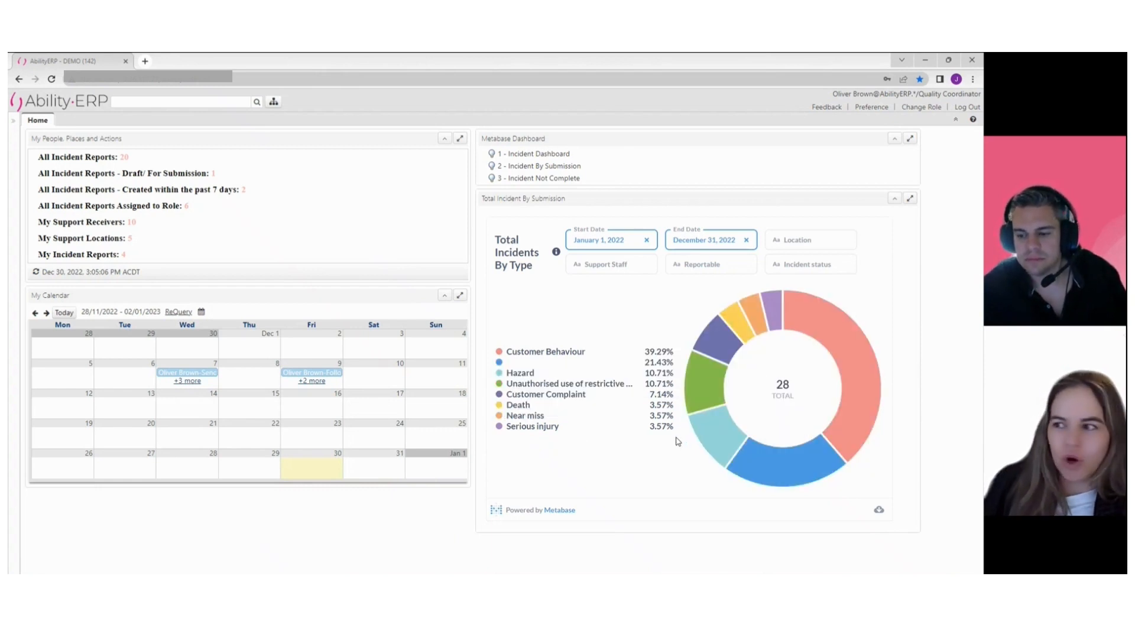
mouse_move(523, 384)
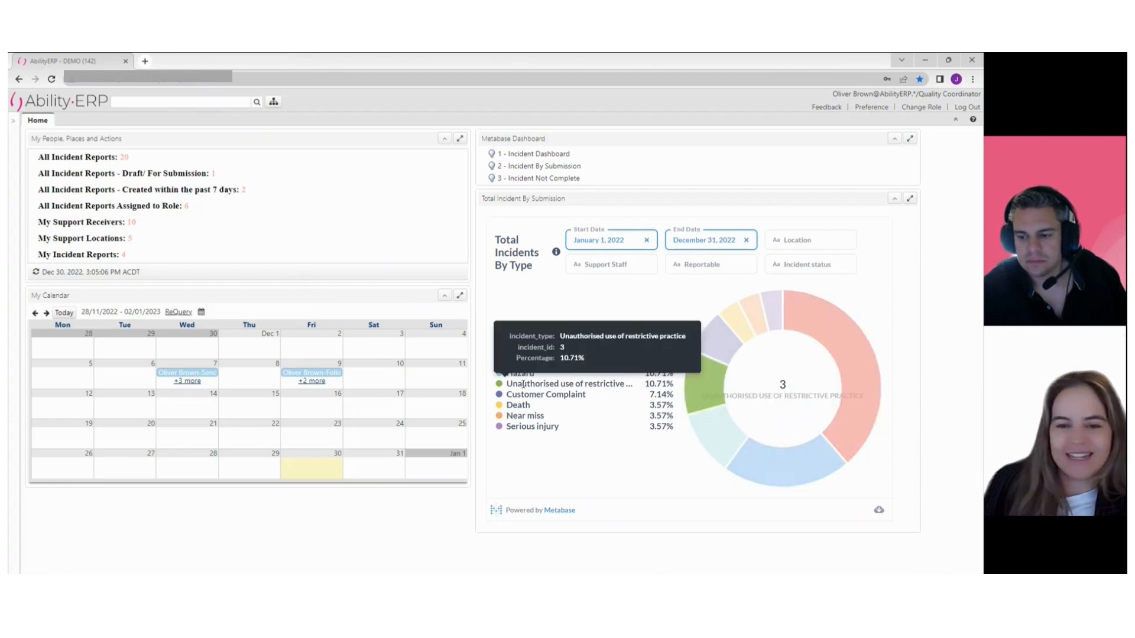
mouse_move(583, 376)
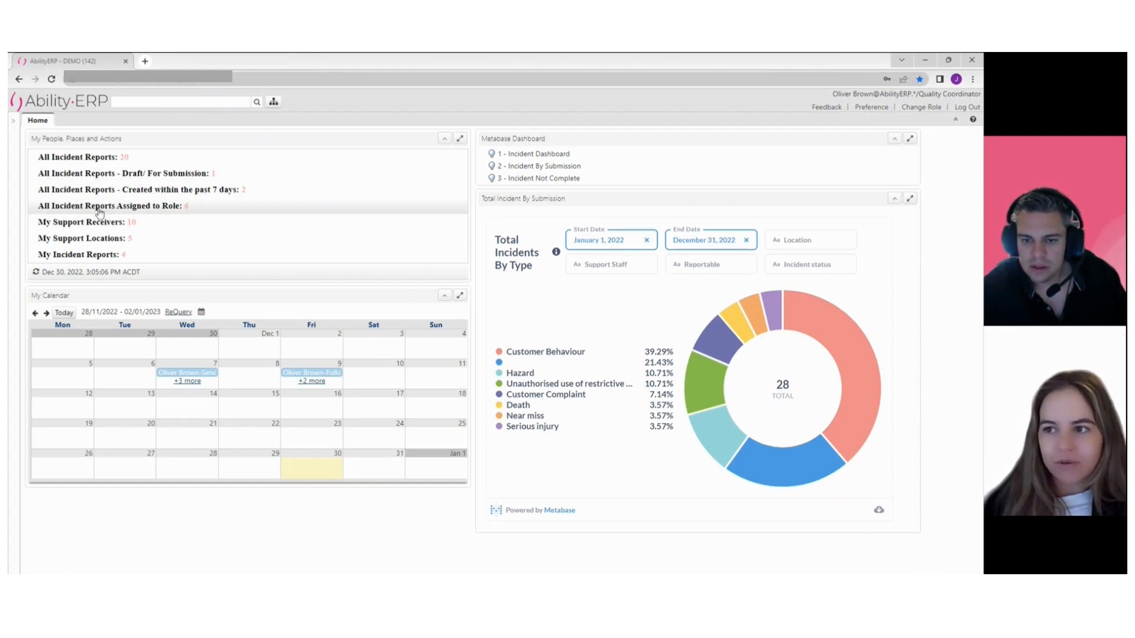
left_click(163, 207)
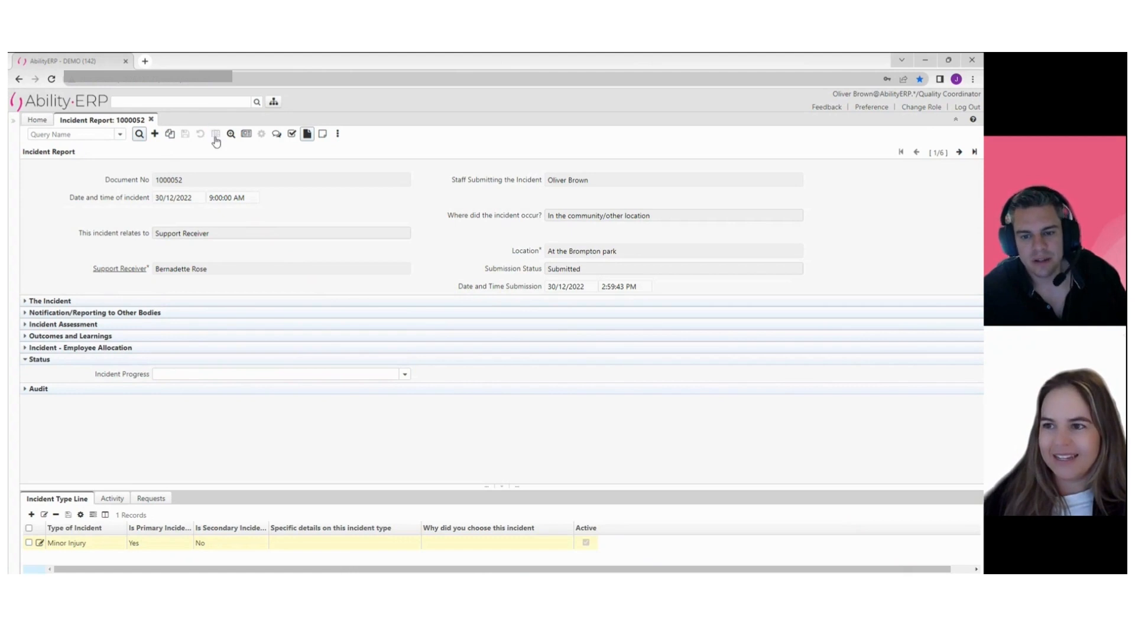
left_click(216, 135)
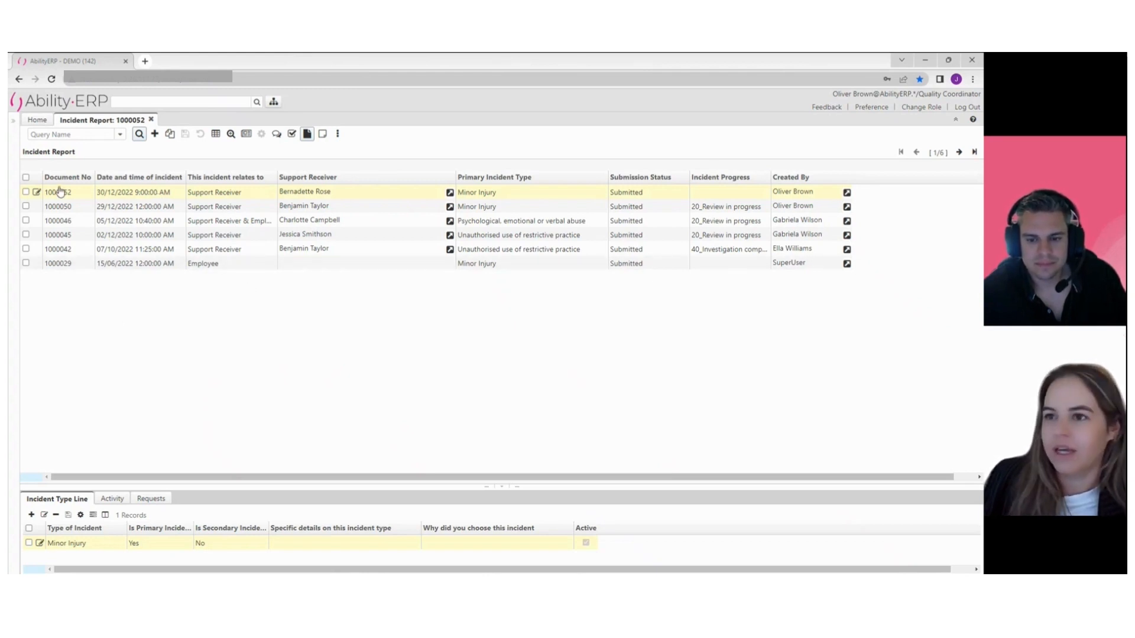
- Filter the incident reports with the saved query "QC to triage" and open the minor injury report dated 30/12/2022
left_click(121, 136)
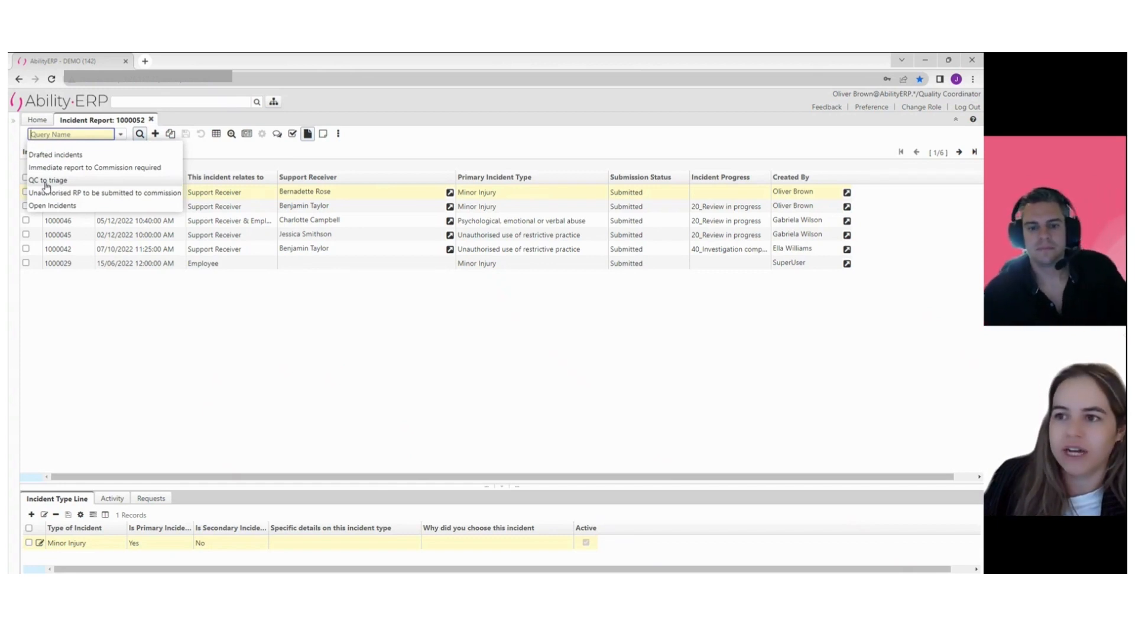
left_click(46, 181)
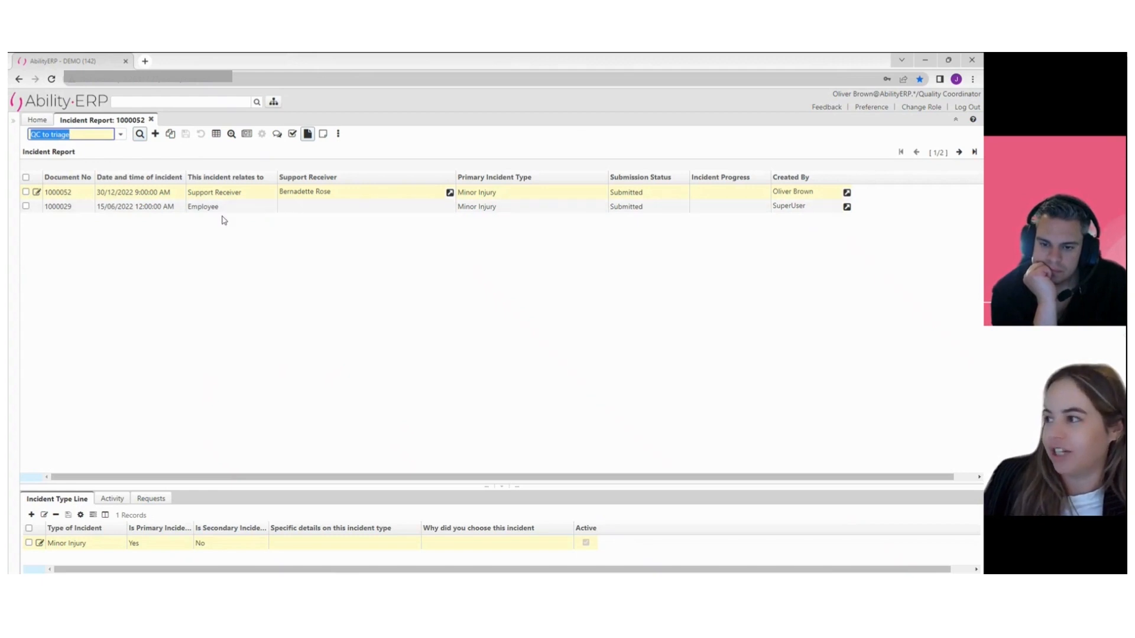
left_click(35, 193)
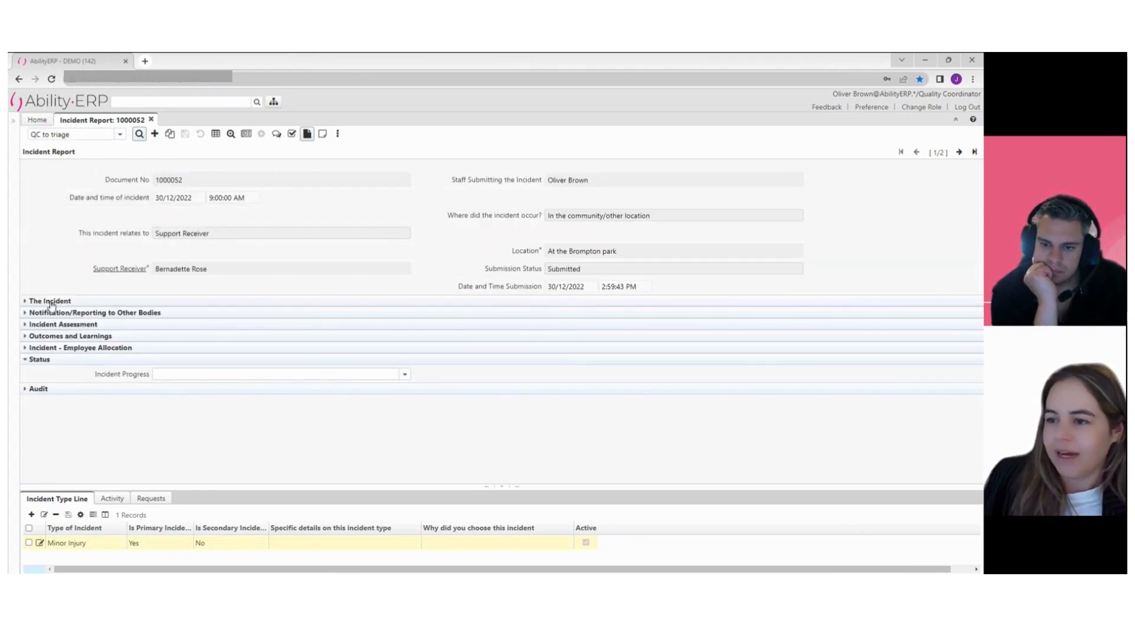
- Expand the sections The Incident and Notification/Reporting to Other Bodies and read through the submitted answers
left_click(56, 302)
left_click(83, 450)
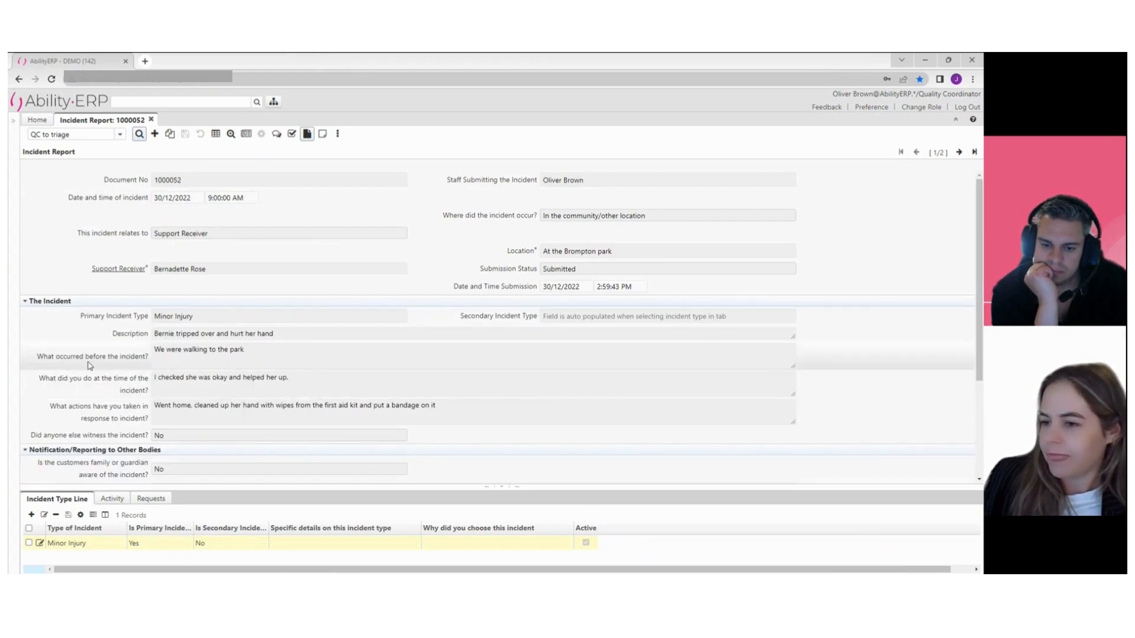
scroll(77, 355, "down", 3)
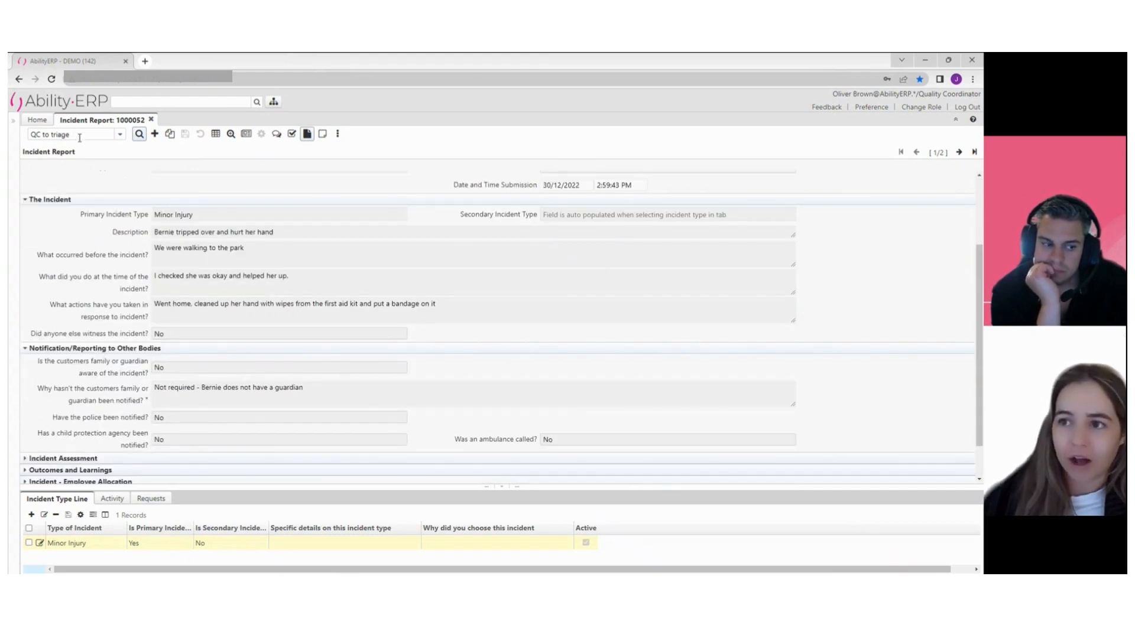
- Open the advanced search criteria of the "QC to triage" saved query
left_click(138, 136)
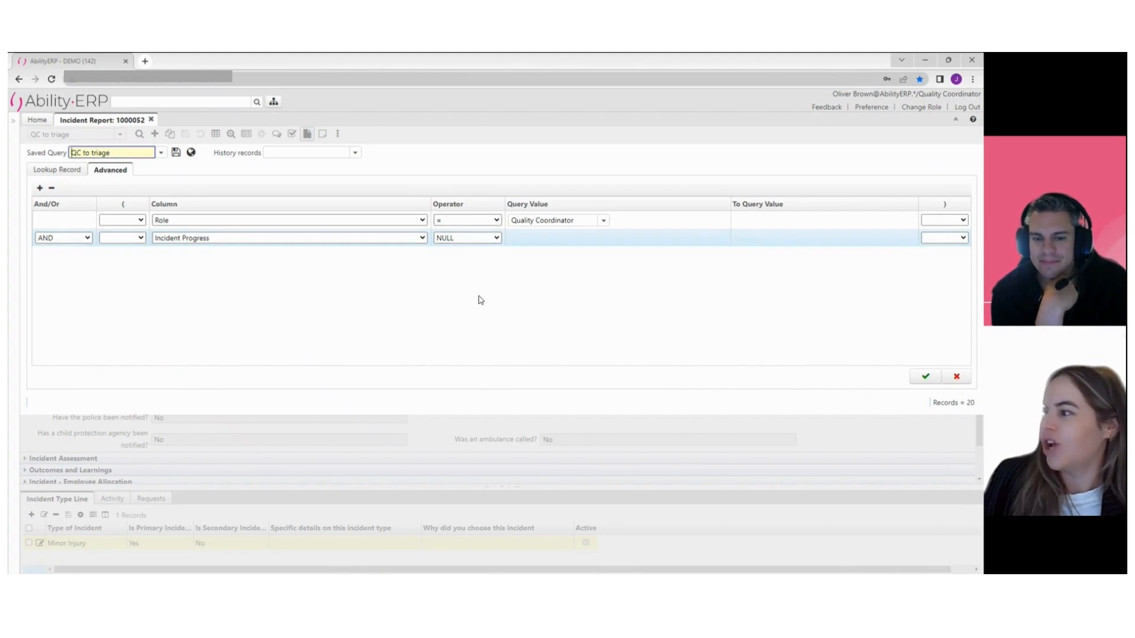
- Review the available saved queries, rerun "QC to triage" and look through the minor injury report's details
left_click(161, 152)
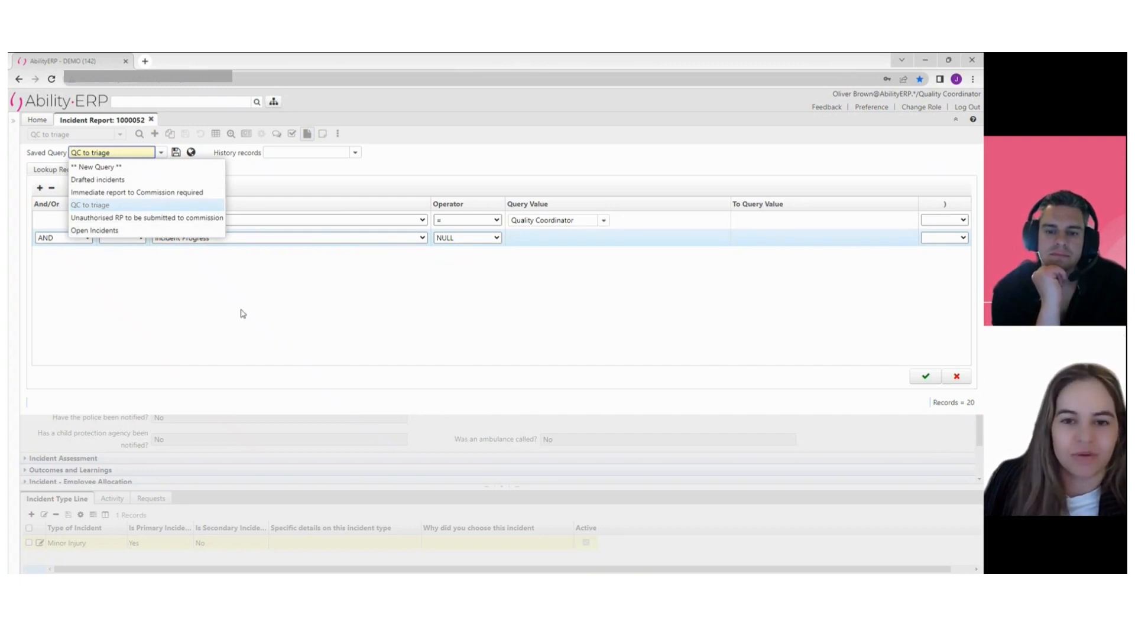
left_click(935, 383)
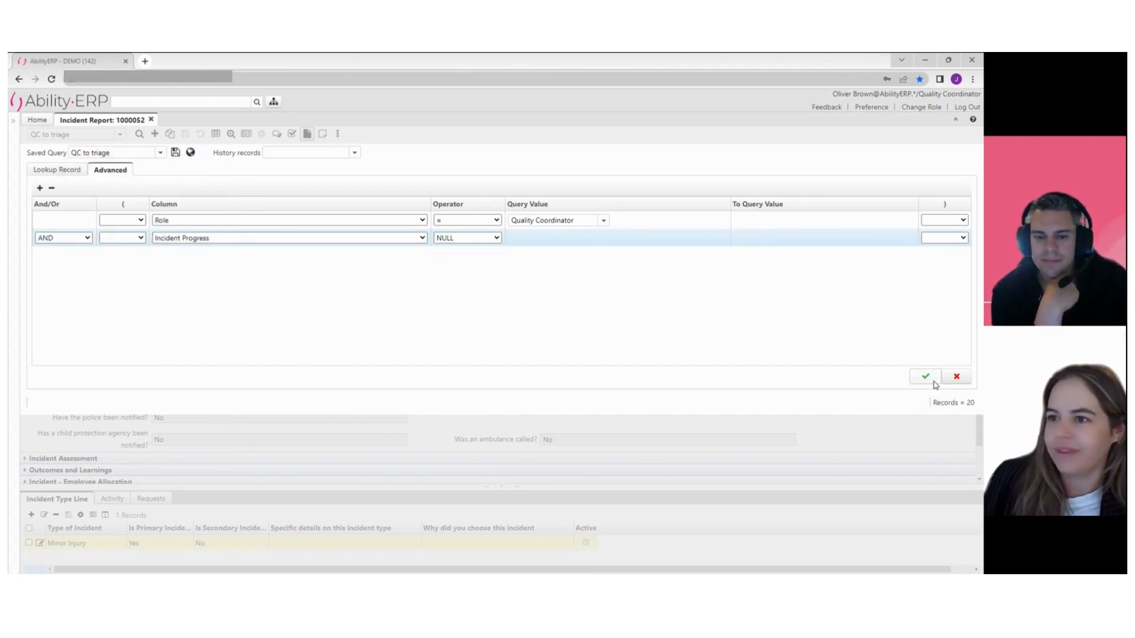
left_click(934, 383)
scroll(206, 310, "up", 5)
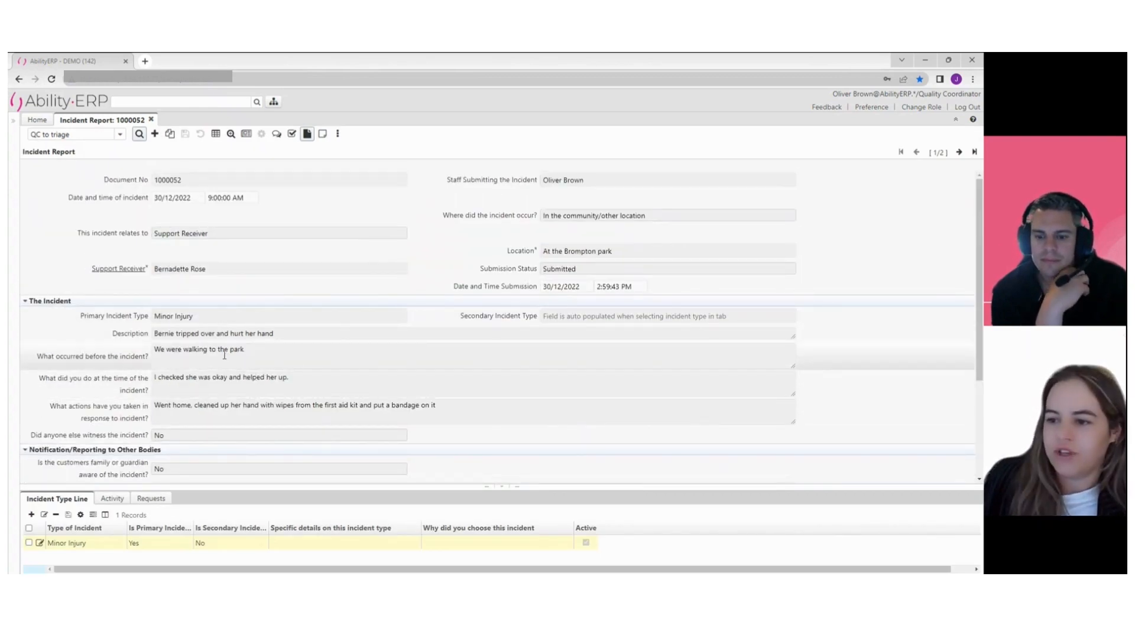
scroll(224, 355, "down", 1)
scroll(224, 355, "down", 5)
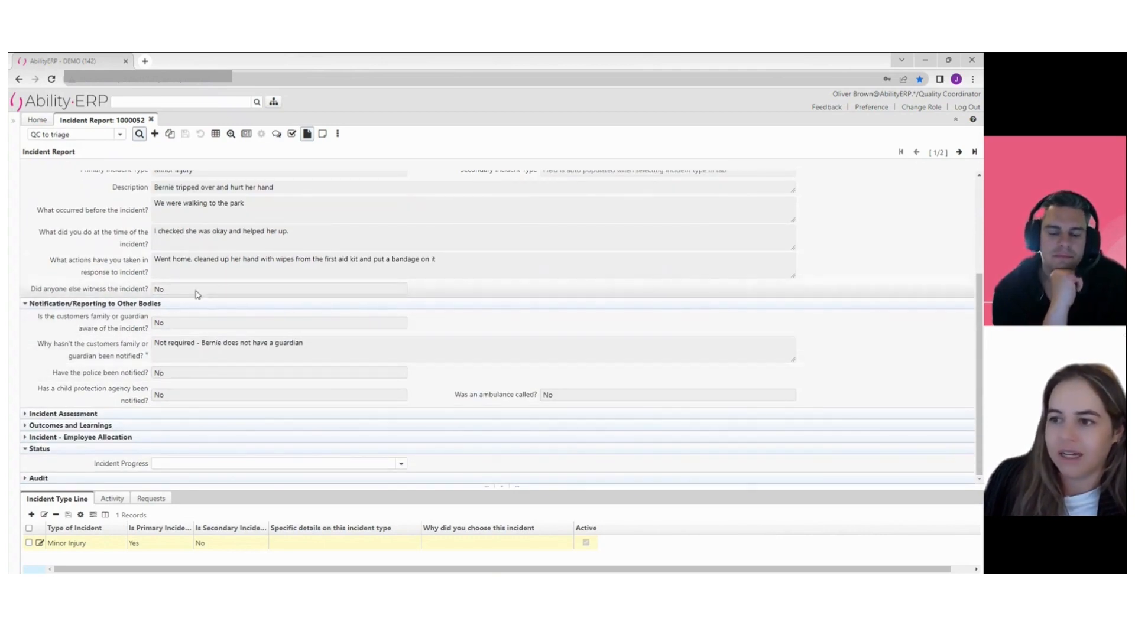
- Add a second incident type line marked as the secondary incident with type Hazard, and save it
left_click(32, 515)
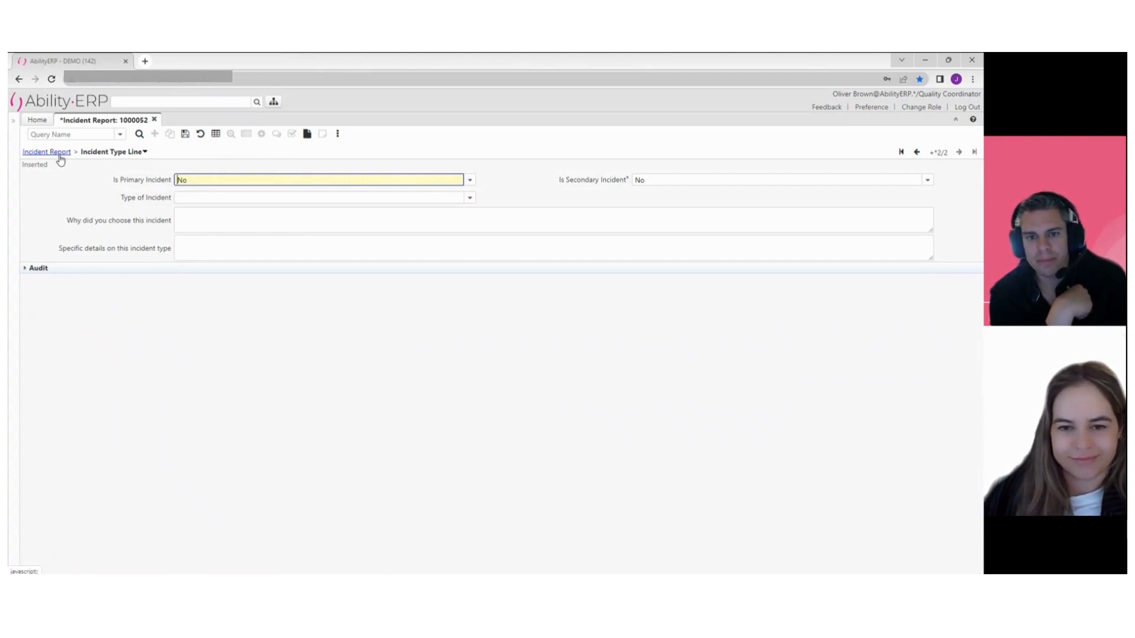
left_click(927, 179)
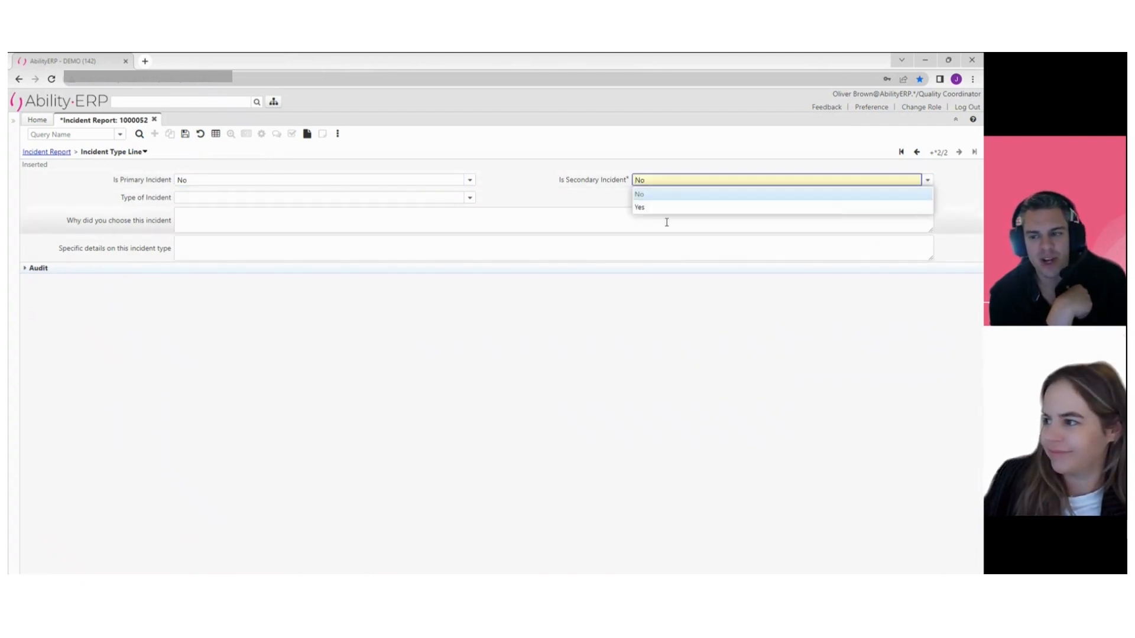
left_click(663, 209)
left_click(427, 199)
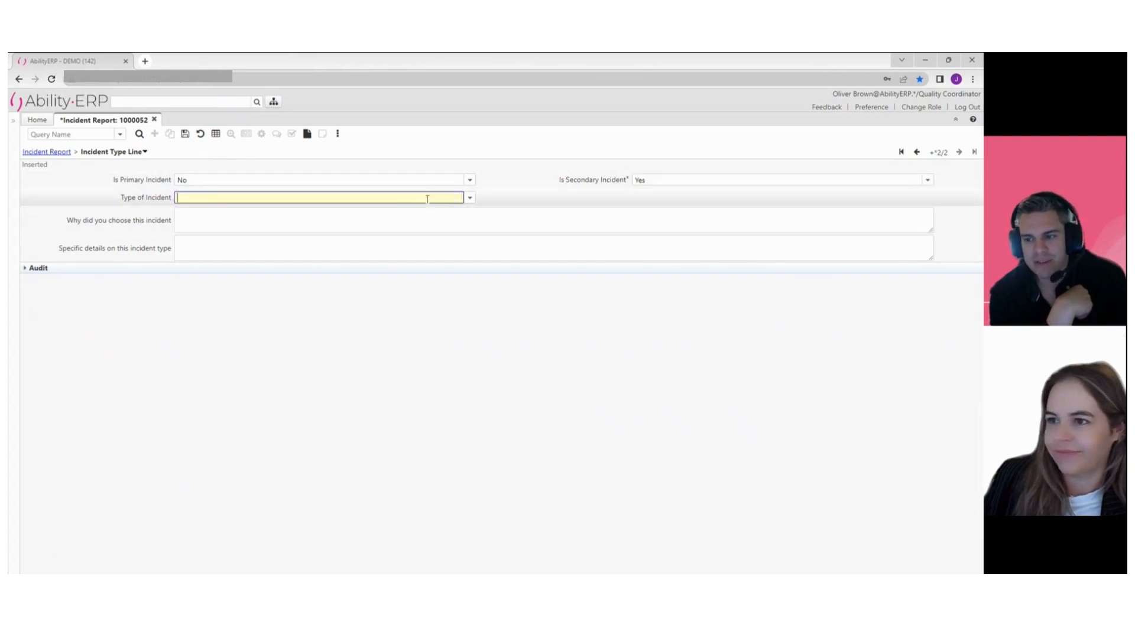
left_click(470, 198)
left_click(236, 281)
left_click(219, 225)
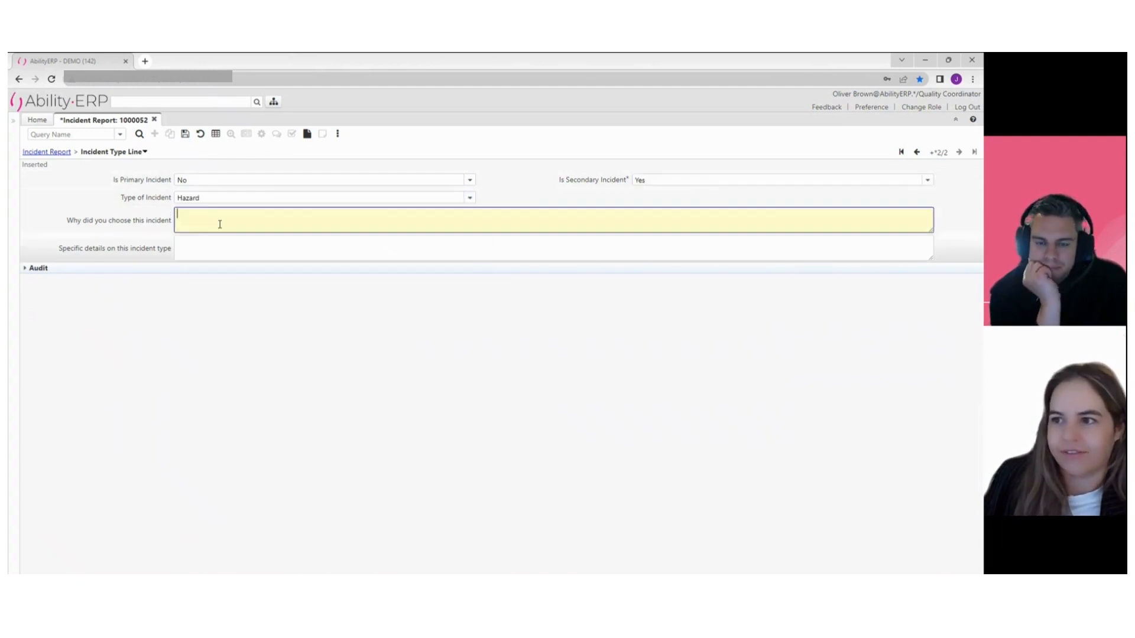
left_click(186, 136)
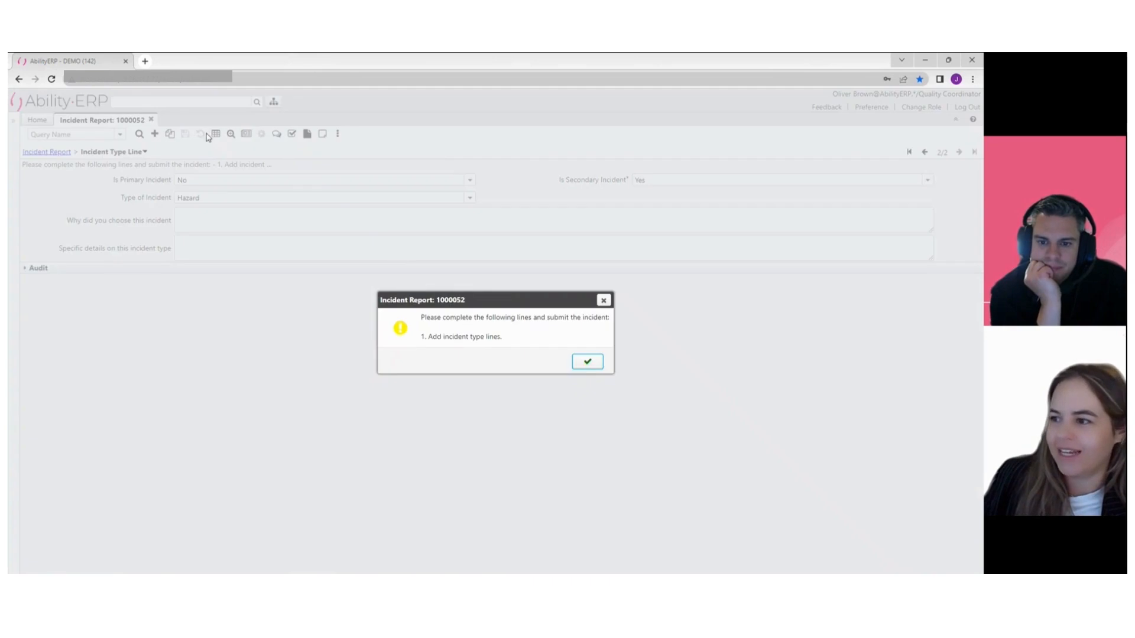
left_click(585, 362)
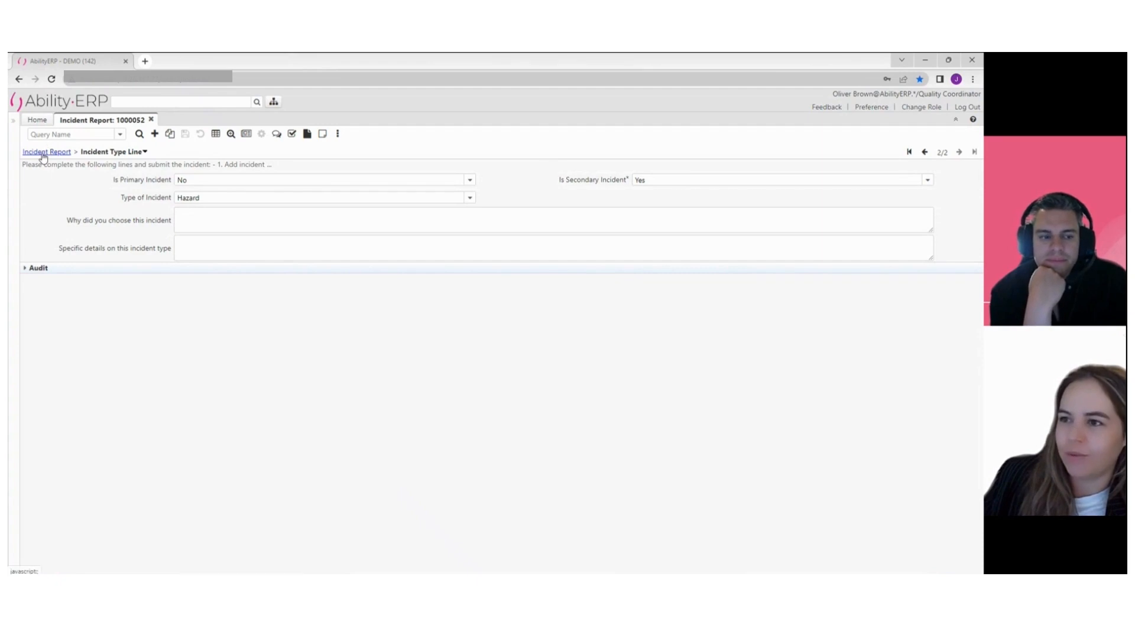
- Change the primary incident line's type to Medication Error and save the record
left_click(924, 153)
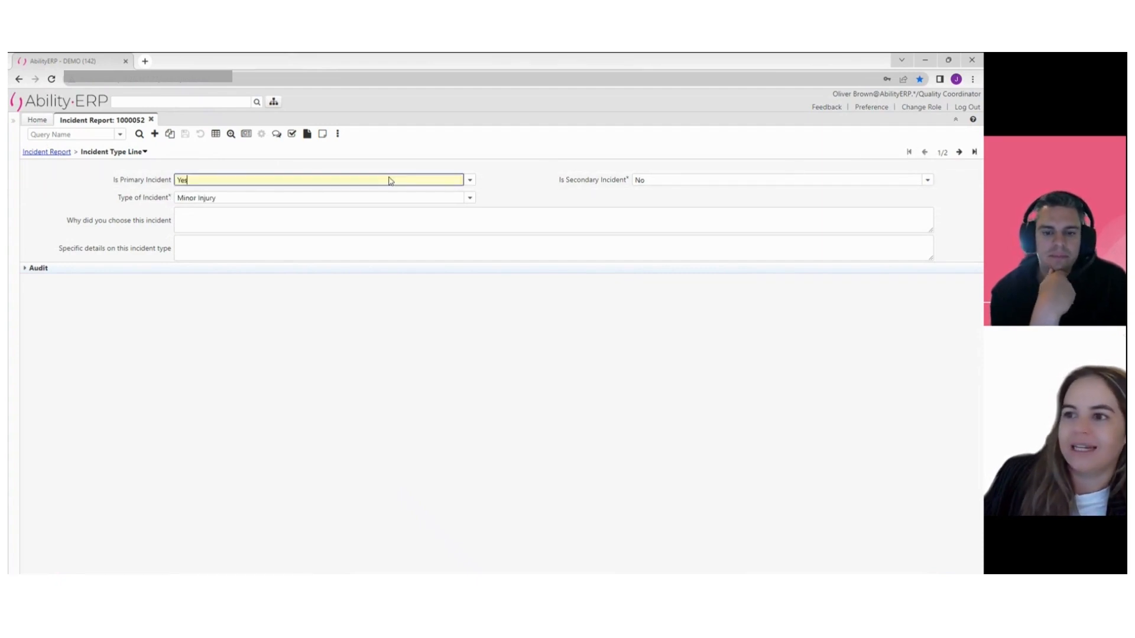
left_click(470, 200)
left_click(195, 286)
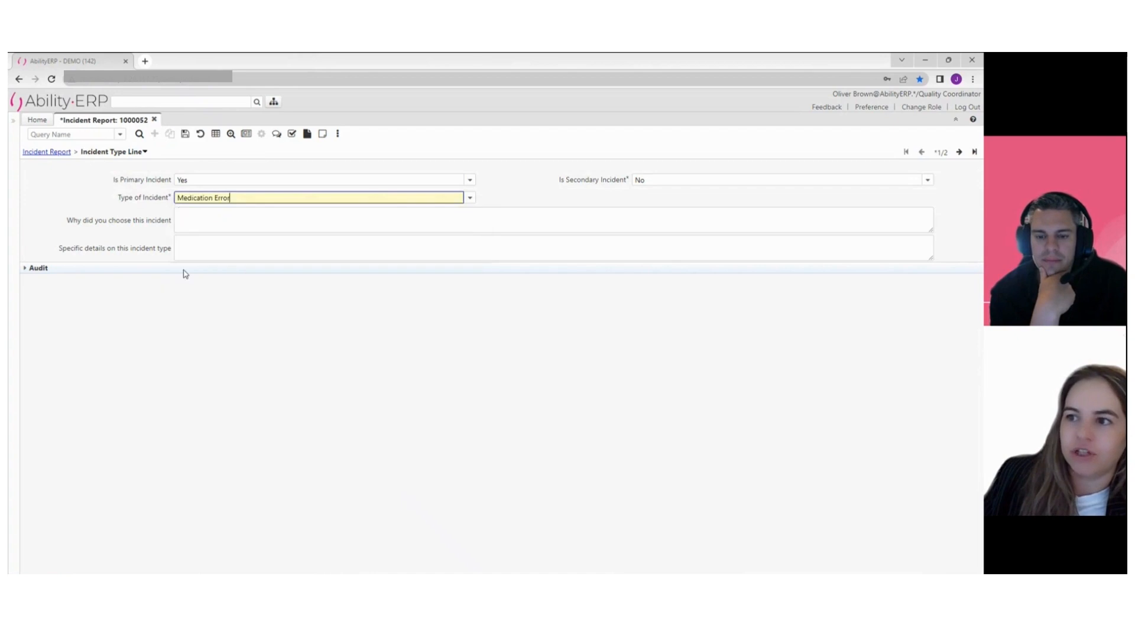
left_click(185, 133)
- Inspect the change log of the primary incident type line and return to the incident report
left_click(942, 152)
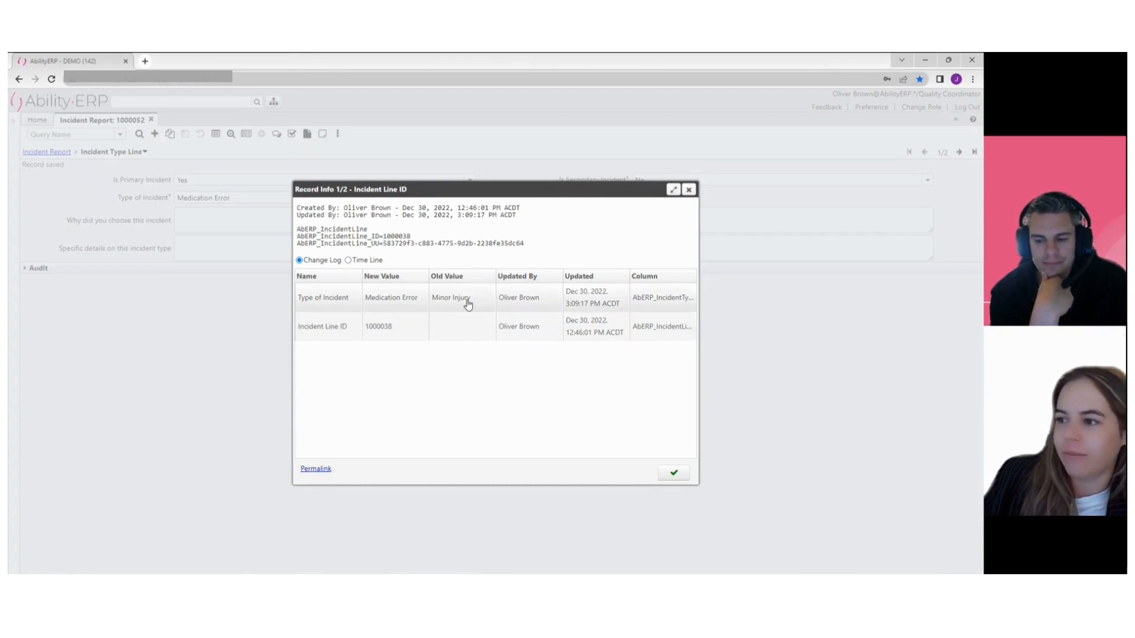
left_click(689, 189)
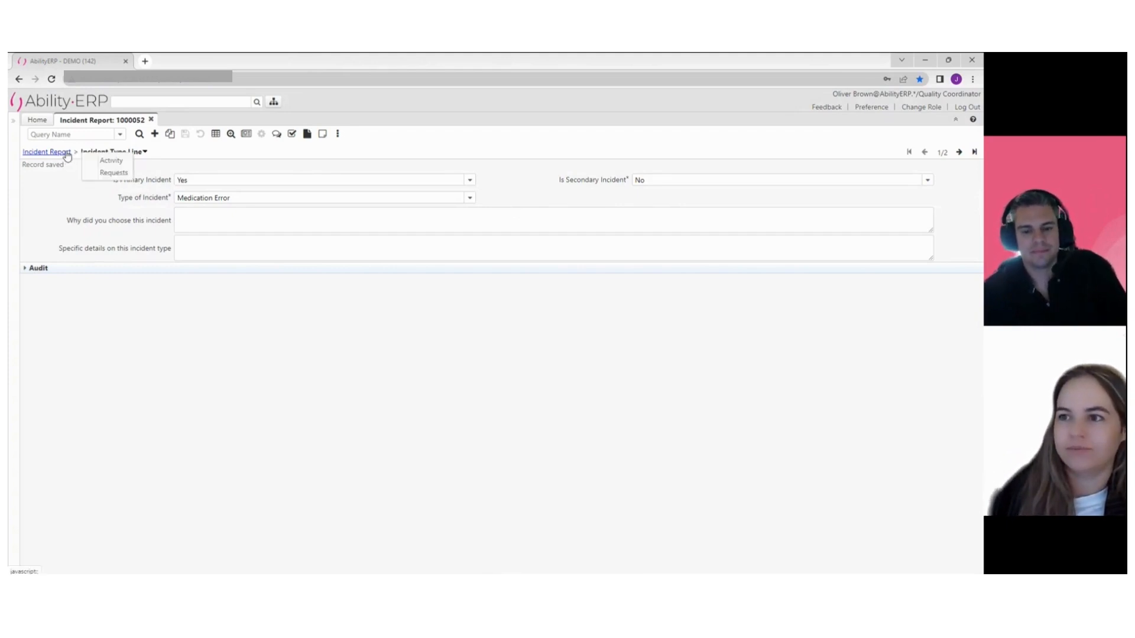
left_click(67, 154)
- Expand the Incident Assessment and Incident - Employee Allocation sections of the report
scroll(169, 302, "down", 5)
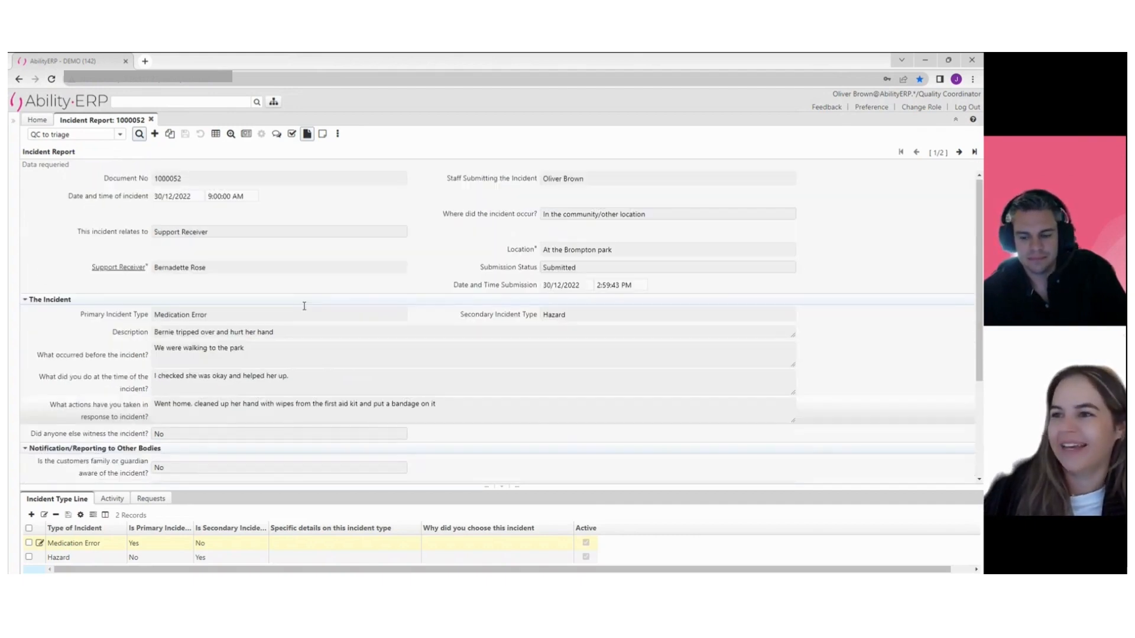
scroll(305, 310, "down", 5)
scroll(304, 310, "down", 1)
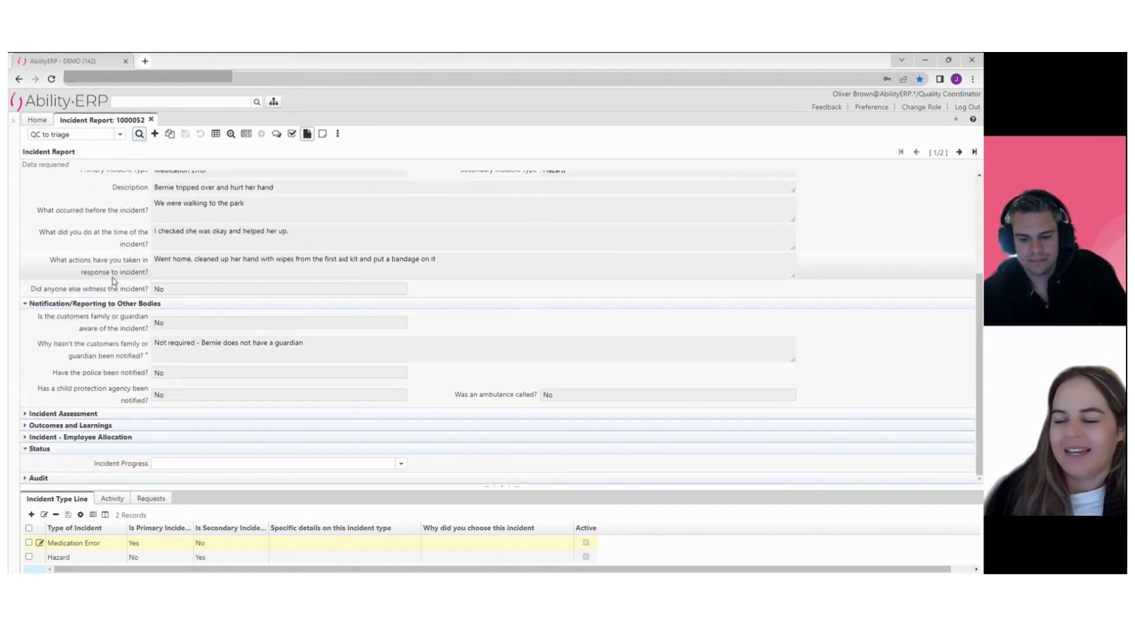
left_click(59, 414)
scroll(292, 343, "down", 2)
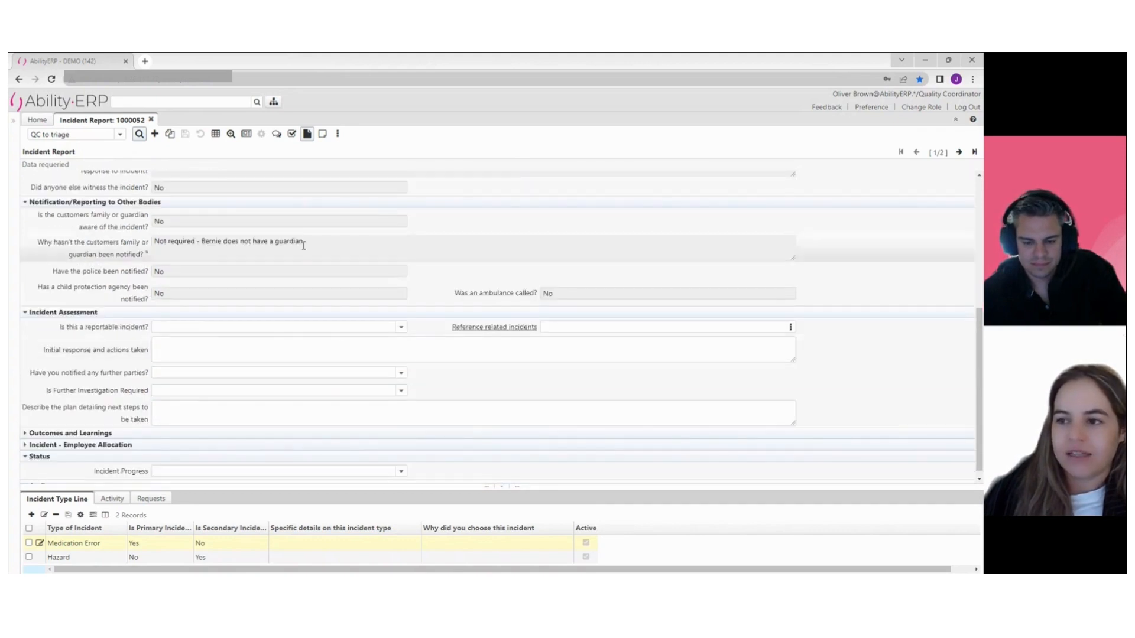
left_click(401, 328)
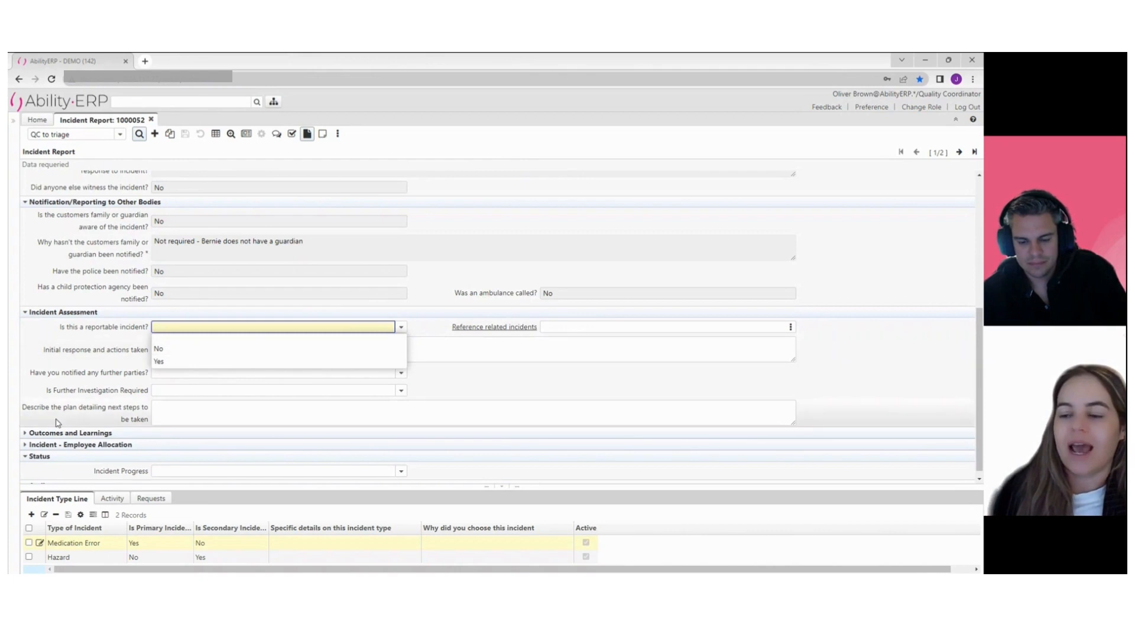
left_click(172, 444)
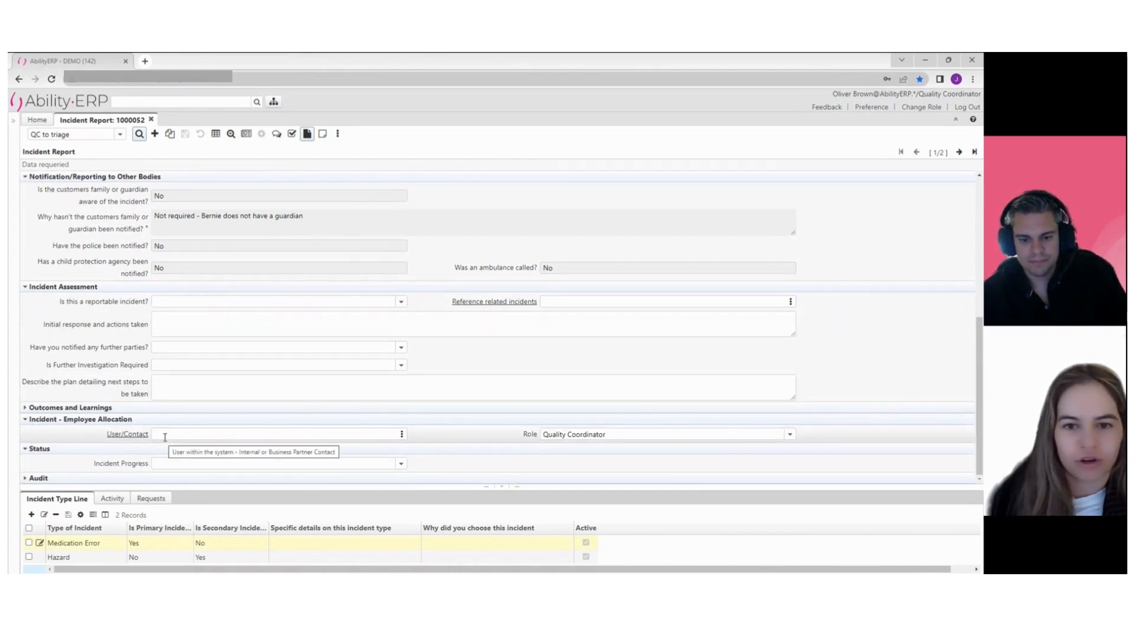
- Mark the incident as reportable with Yes, expand the Reportable Incident section and save the report
left_click(401, 301)
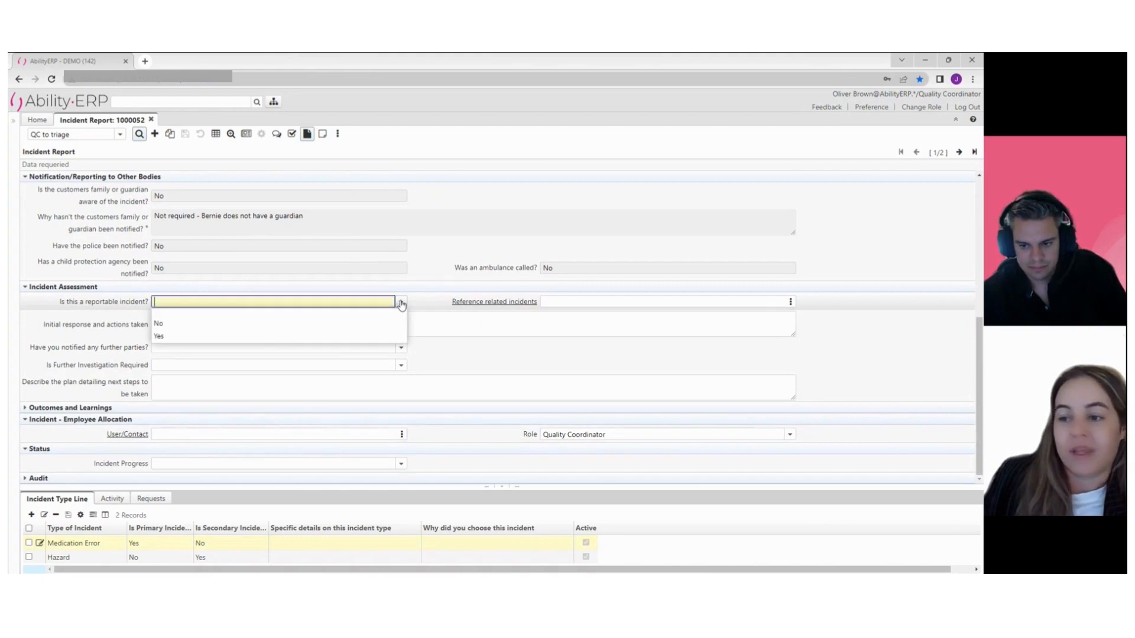
left_click(266, 335)
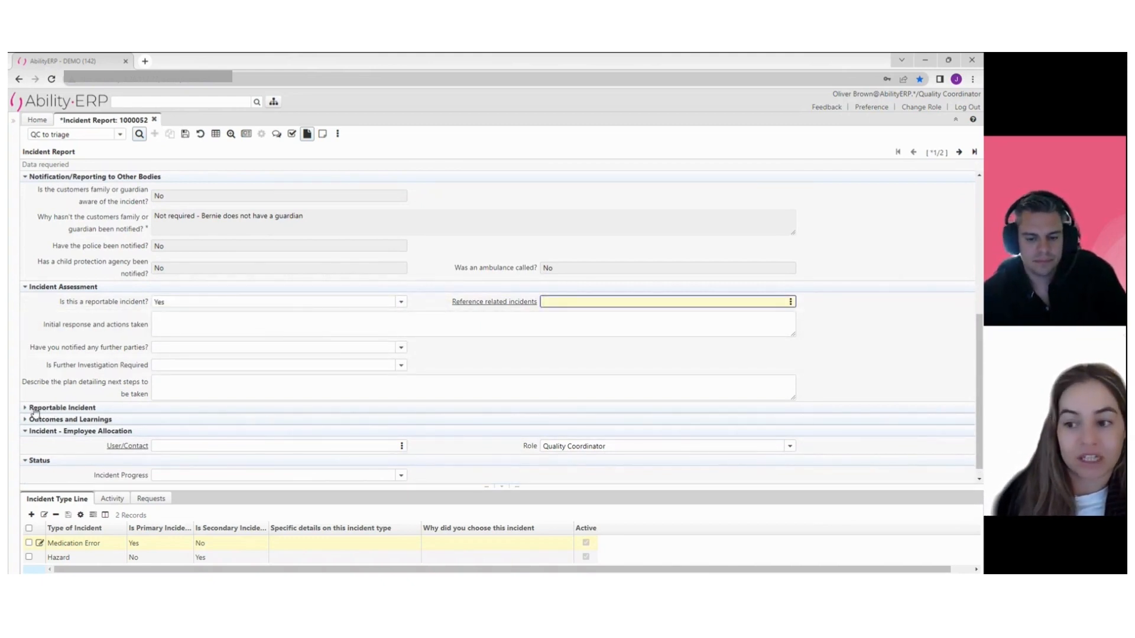
left_click(34, 409)
scroll(71, 384, "down", 1)
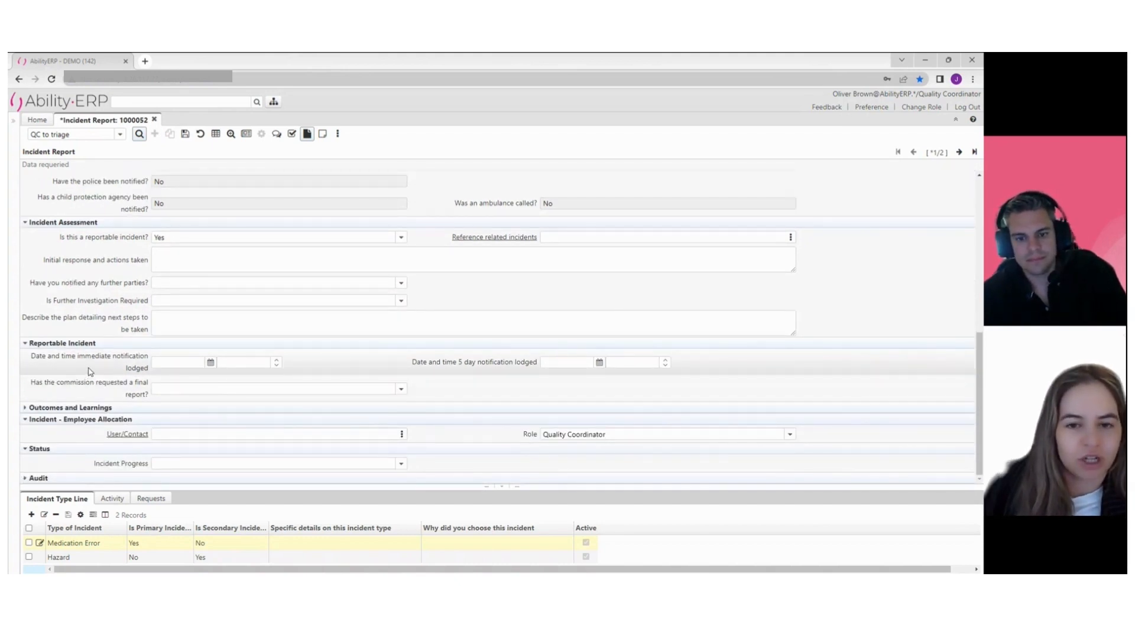
left_click(185, 139)
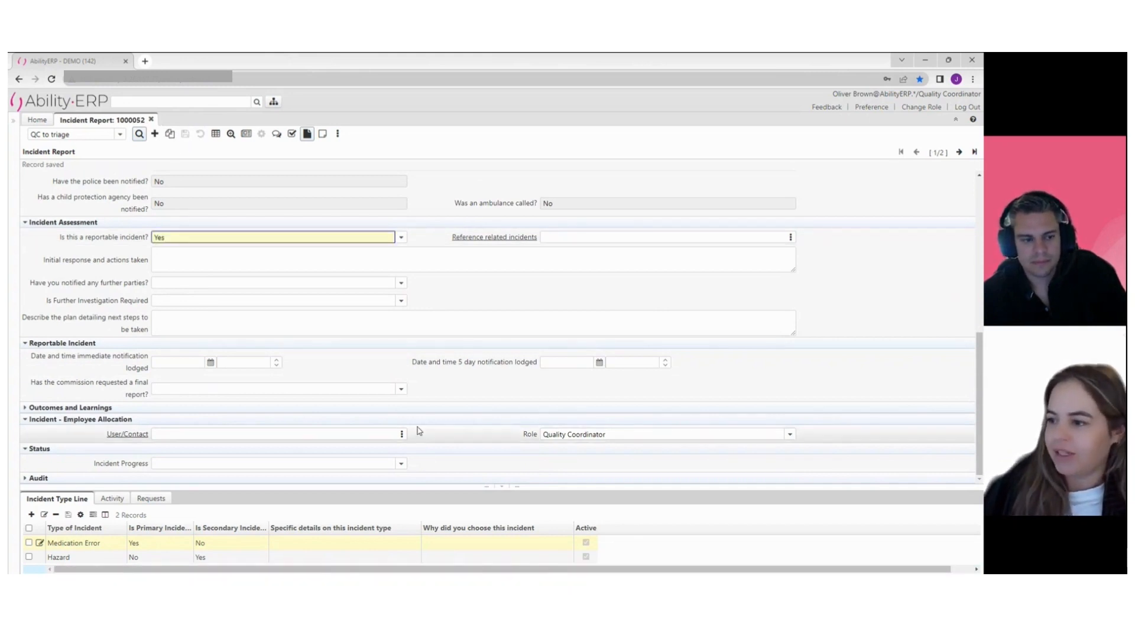
- Clear the role in the employee allocation, enter the responsible employee's name as User/Contact and save the report
left_click(789, 435)
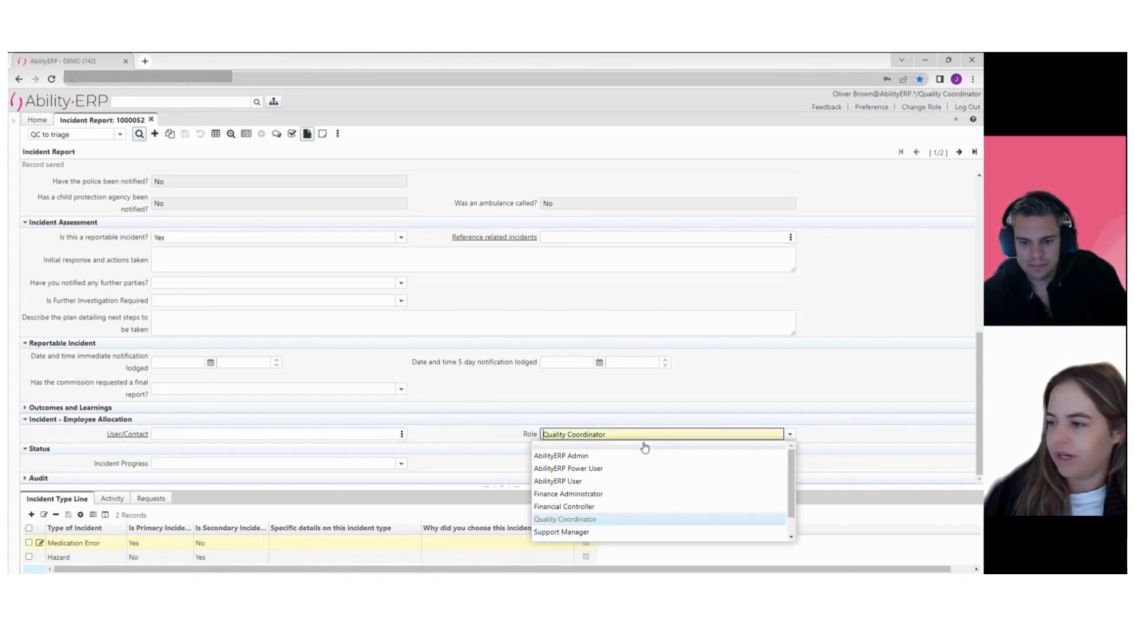
key("BackSpace")
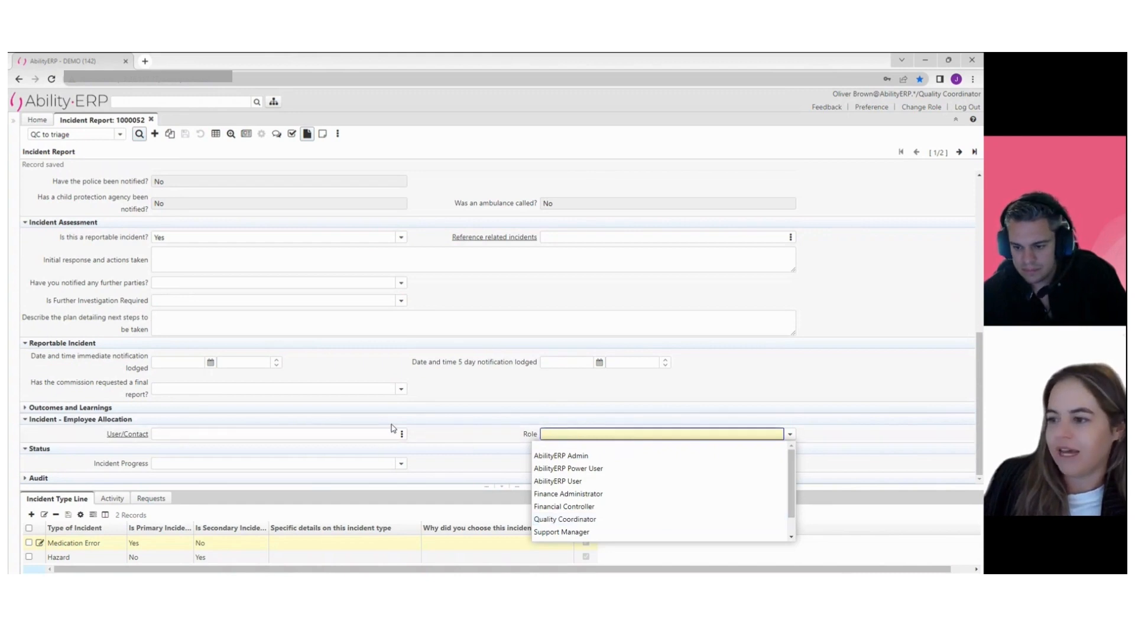
left_click(397, 435)
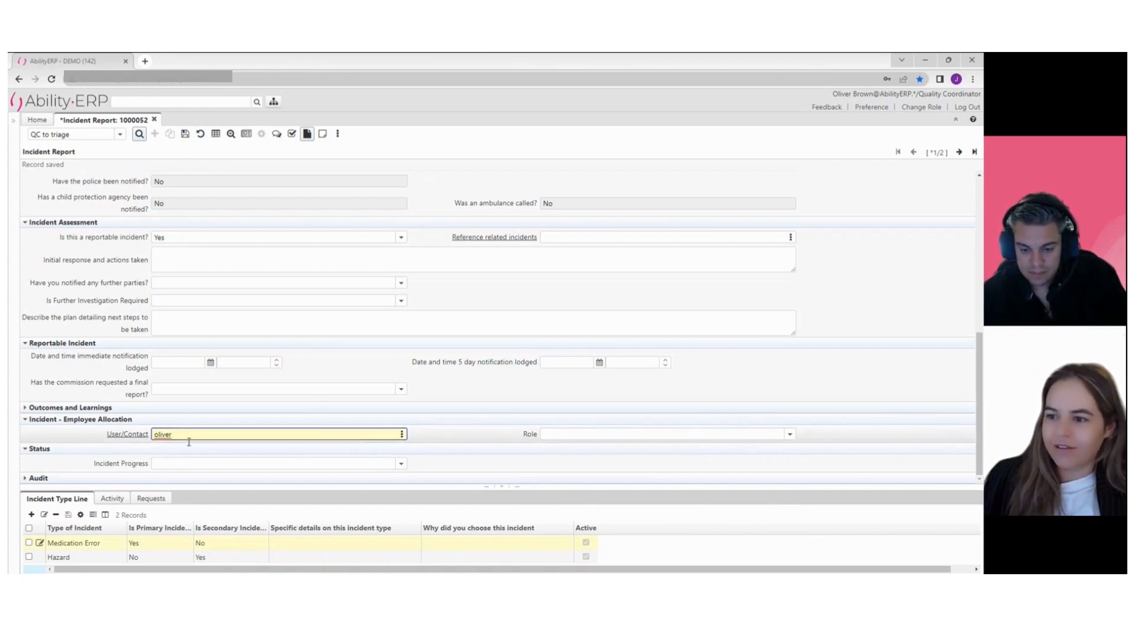
key("Tab")
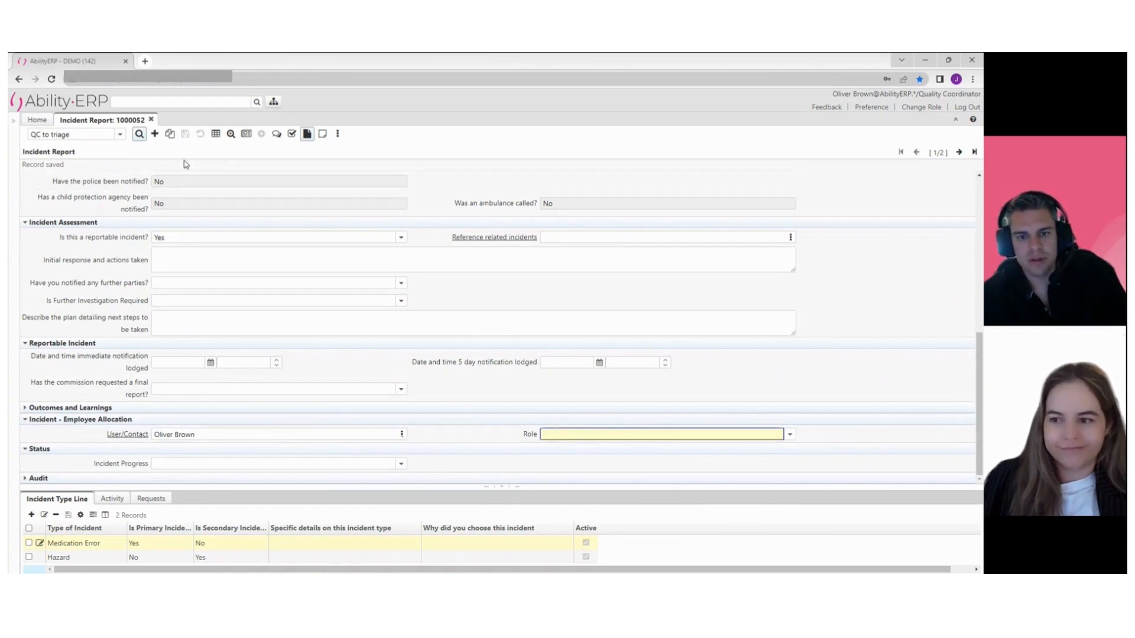
- Set the incident progress to 10_Pending review and save the report
left_click(400, 463)
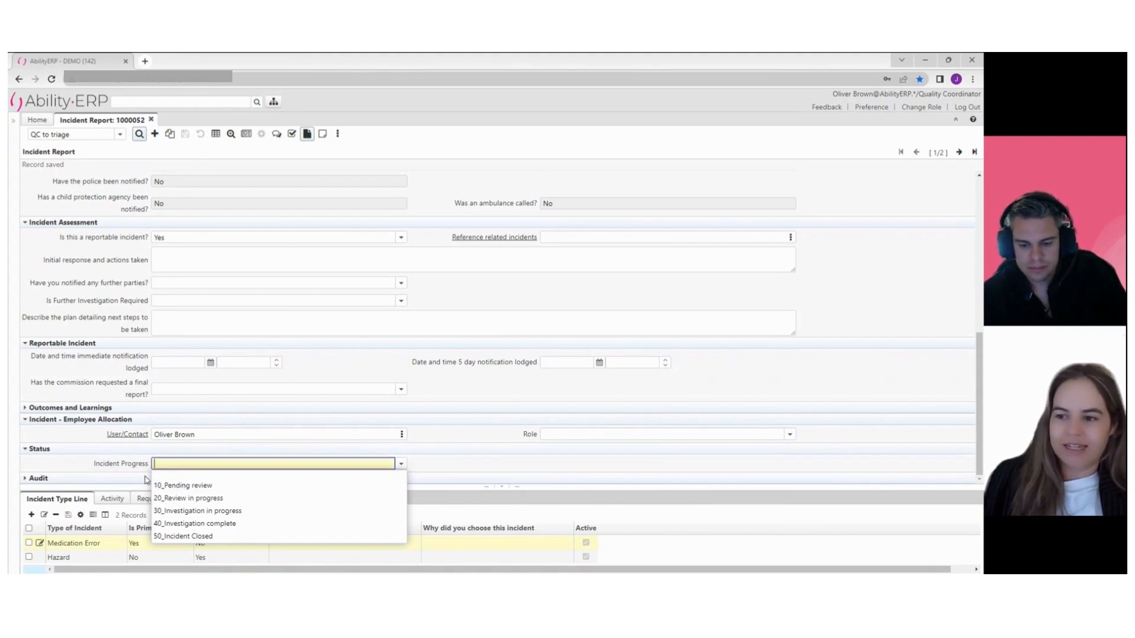
left_click(166, 486)
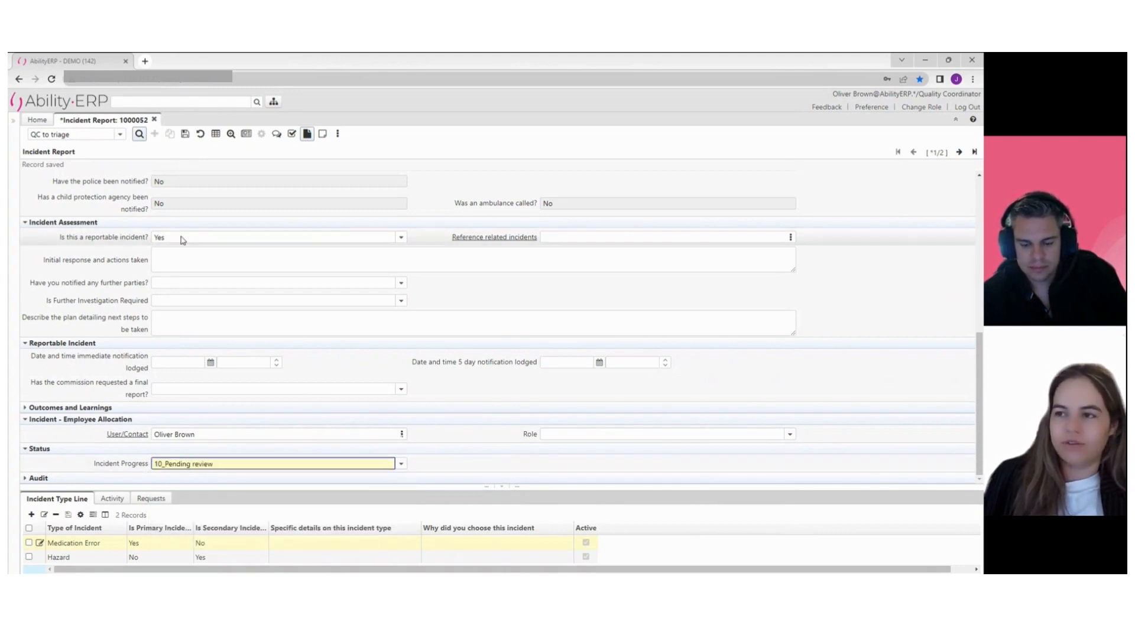
left_click(185, 134)
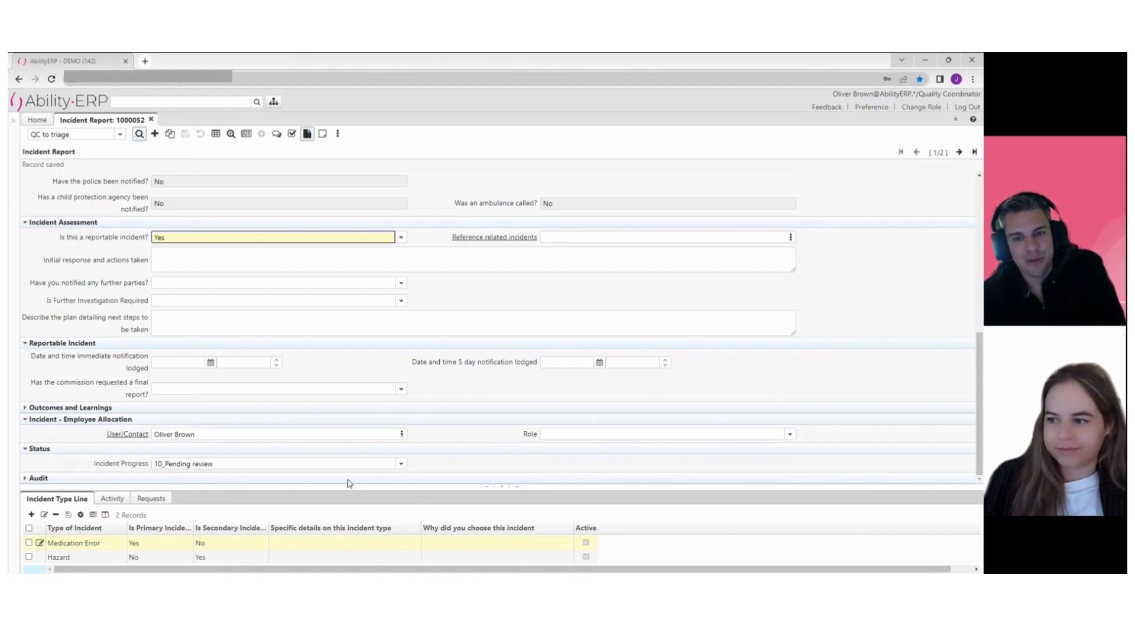
- Review the Incident Progress options and expand the Outcomes and Learnings section to view its fields
left_click(400, 465)
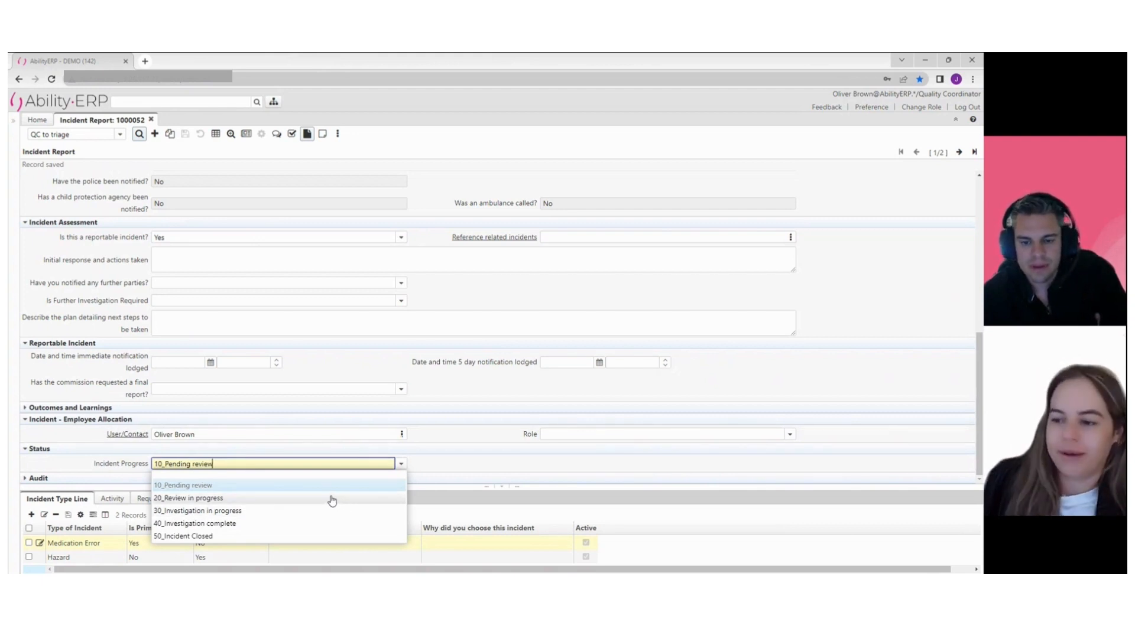
left_click(484, 402)
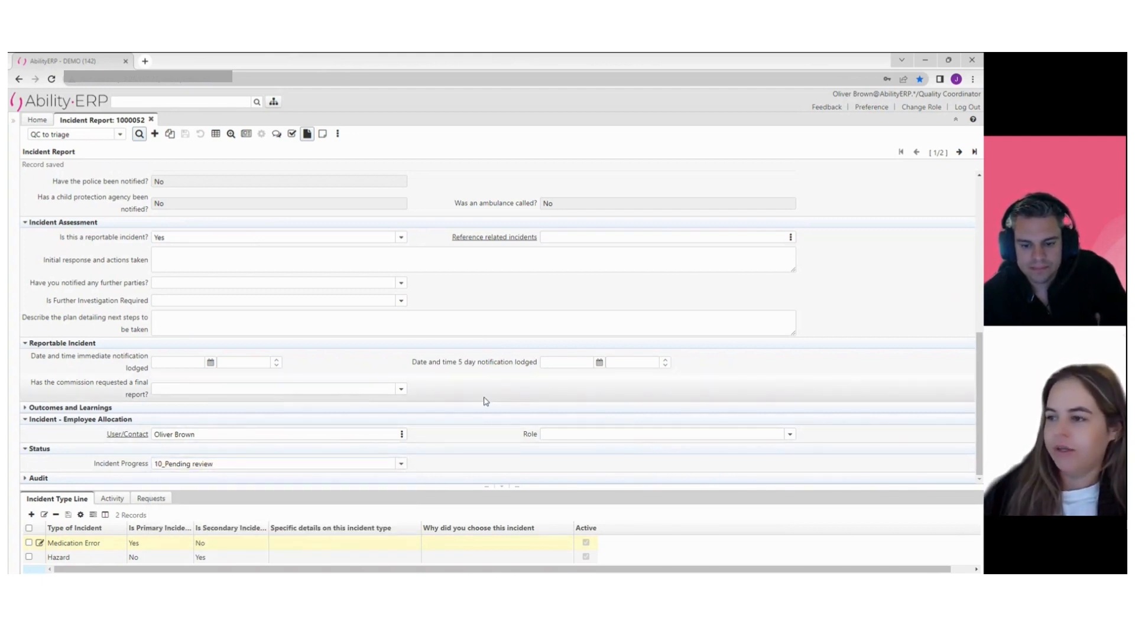
scroll(272, 400, "up", 1)
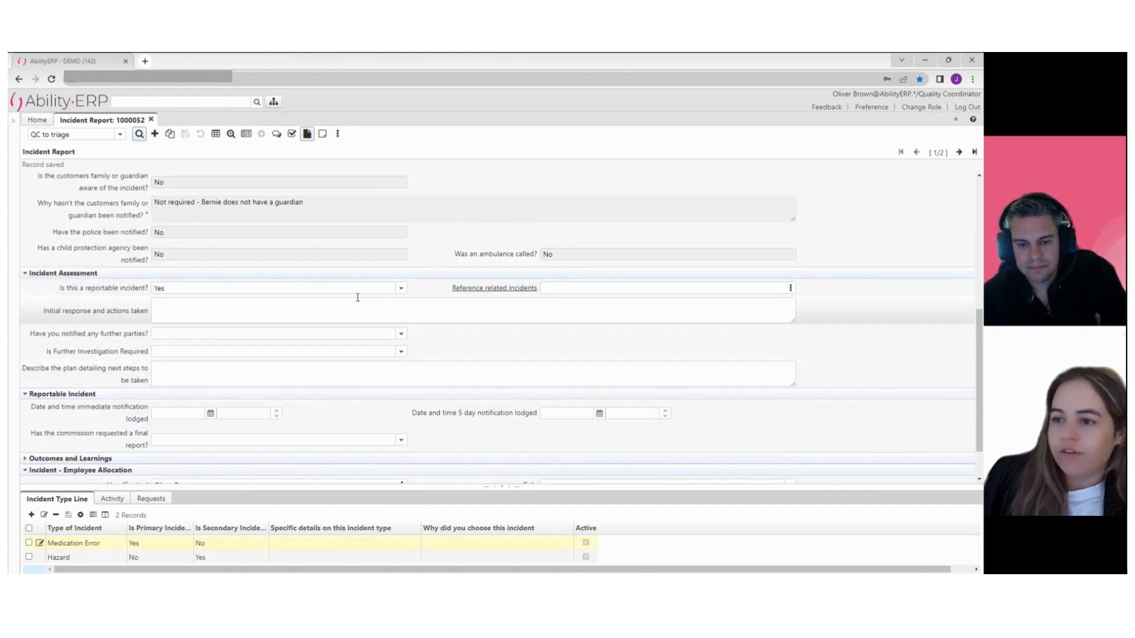
scroll(357, 297, "down", 1)
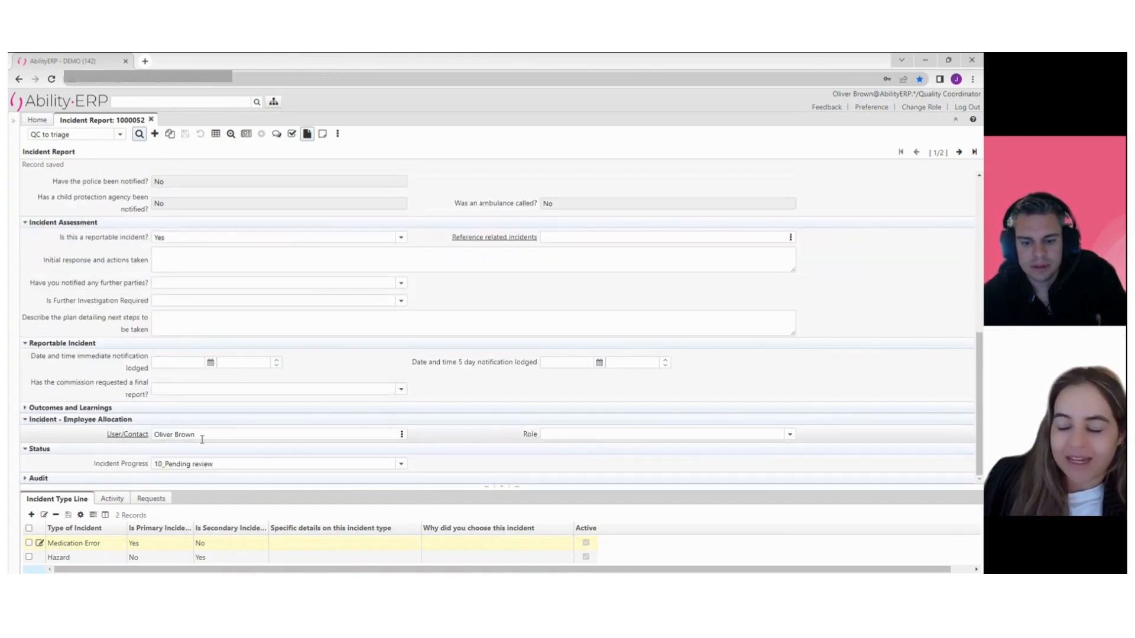
left_click(79, 409)
scroll(218, 445, "down", 2)
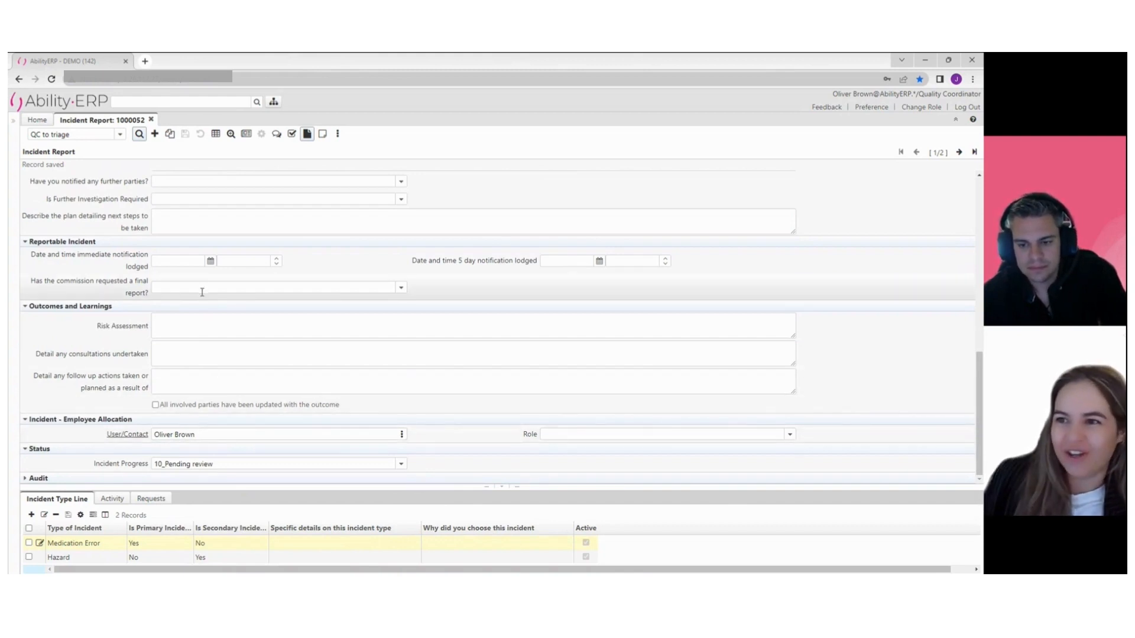
- Examine the fields in the Incident Assessment, Reportable Incident, Outcomes and Learnings, and Status sections of the incident report
scroll(203, 300, "up", 2)
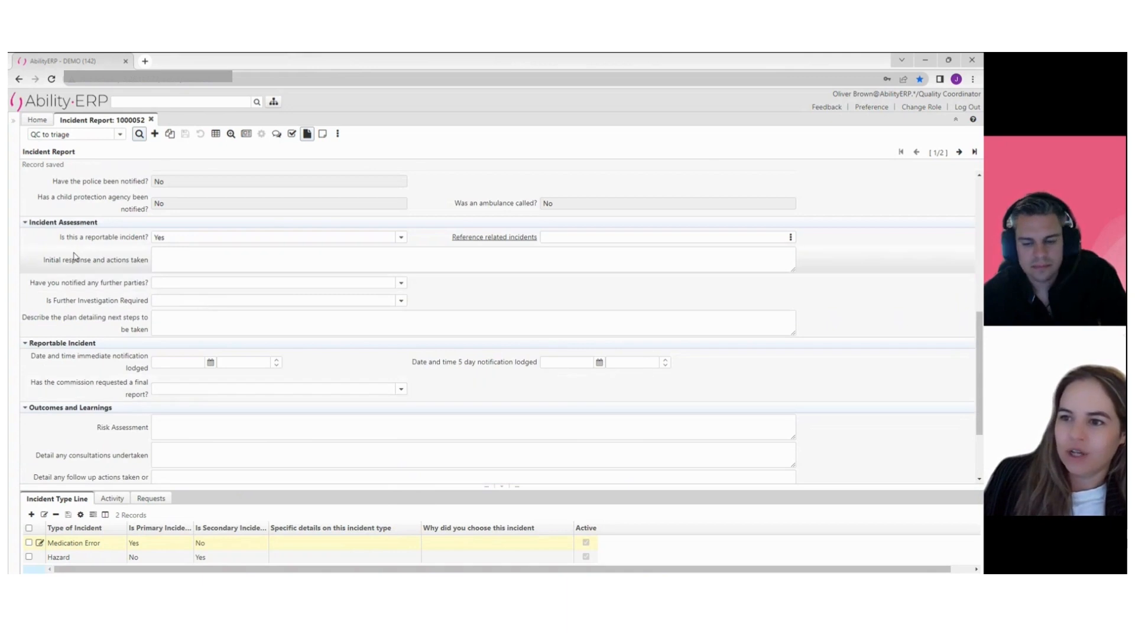
left_click(190, 256)
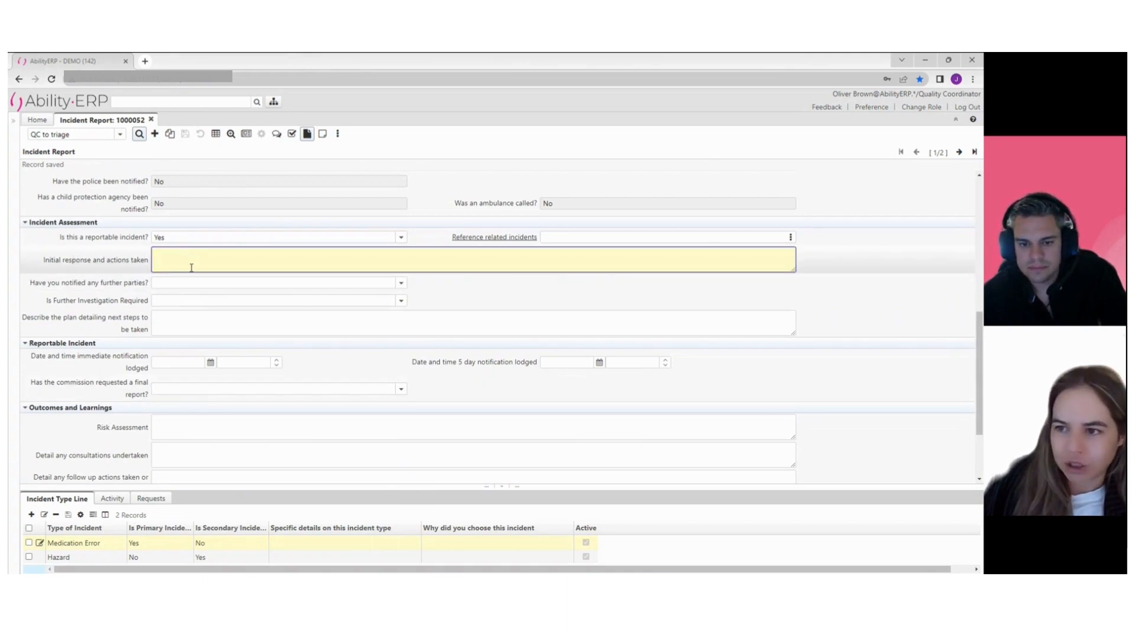
left_click(401, 283)
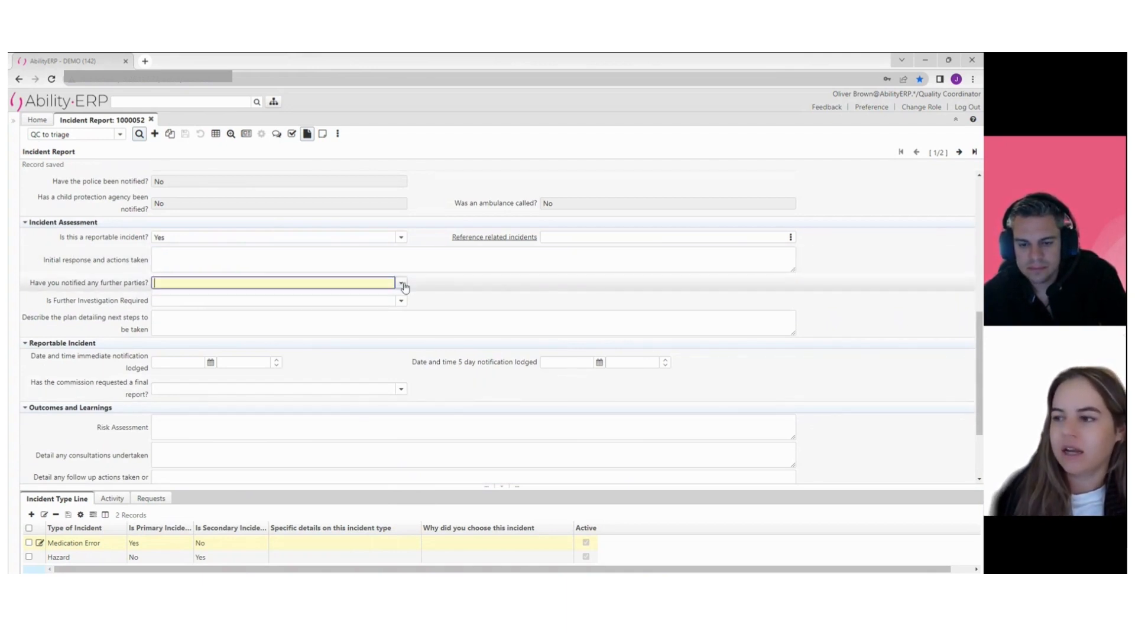
left_click(228, 267)
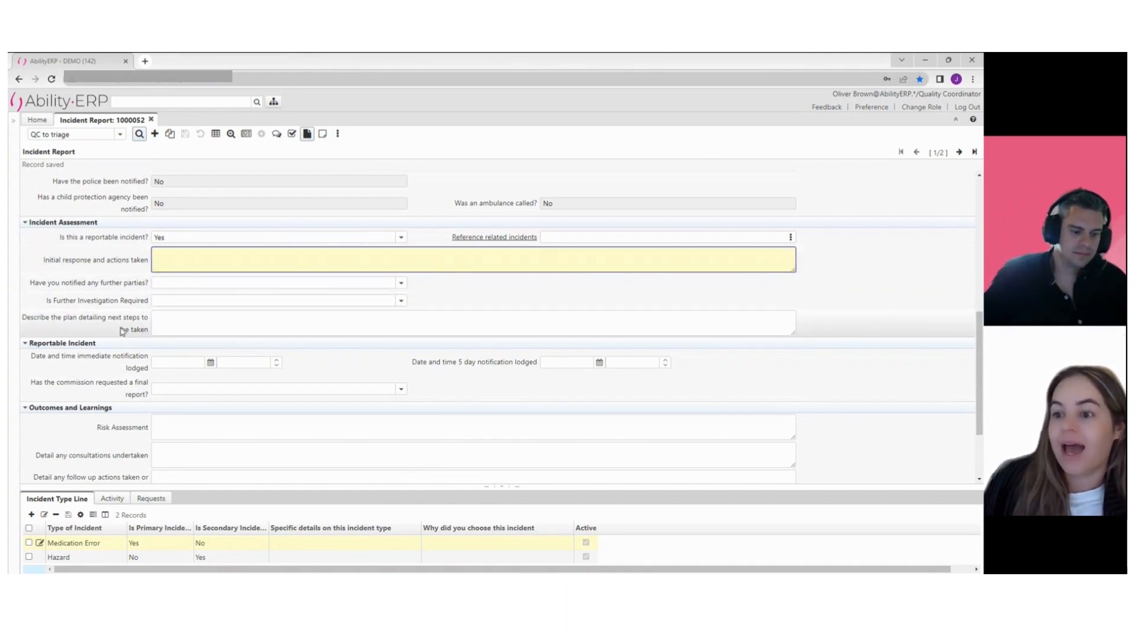
scroll(121, 331, "down", 1)
left_click(207, 381)
left_click(200, 406)
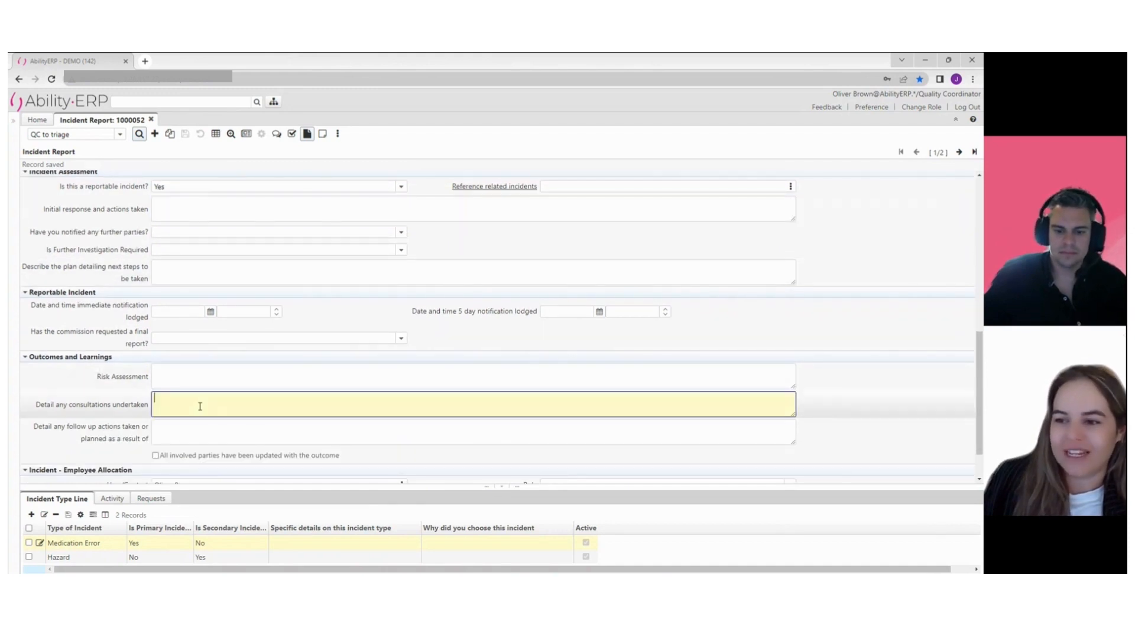
left_click(197, 427)
scroll(152, 467, "down", 1)
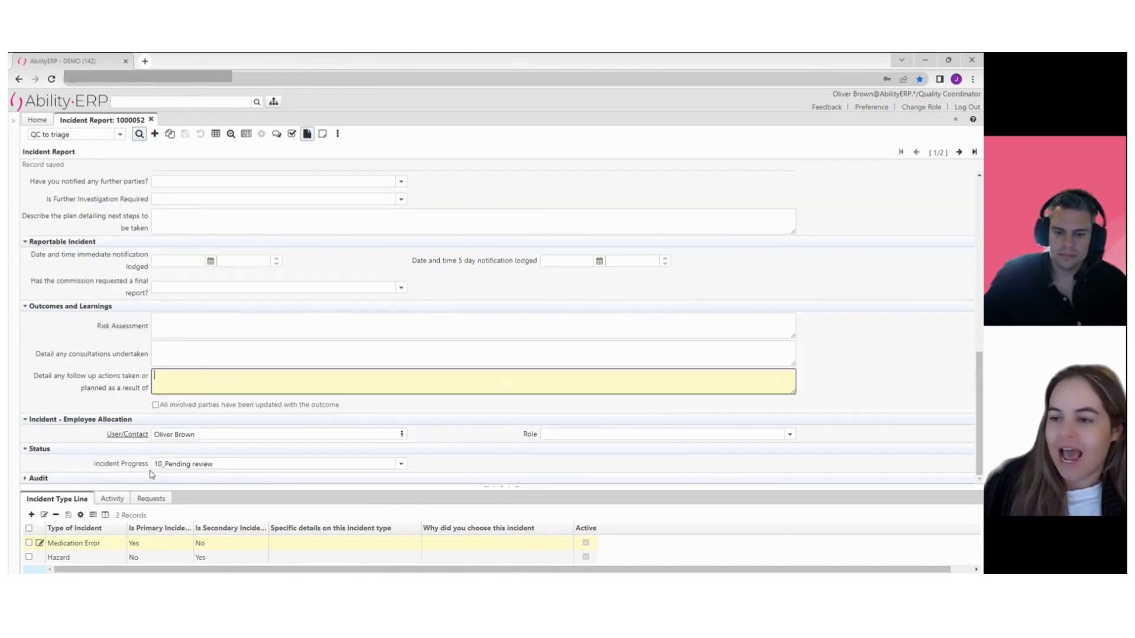
scroll(198, 378, "up", 1)
scroll(201, 370, "up", 3)
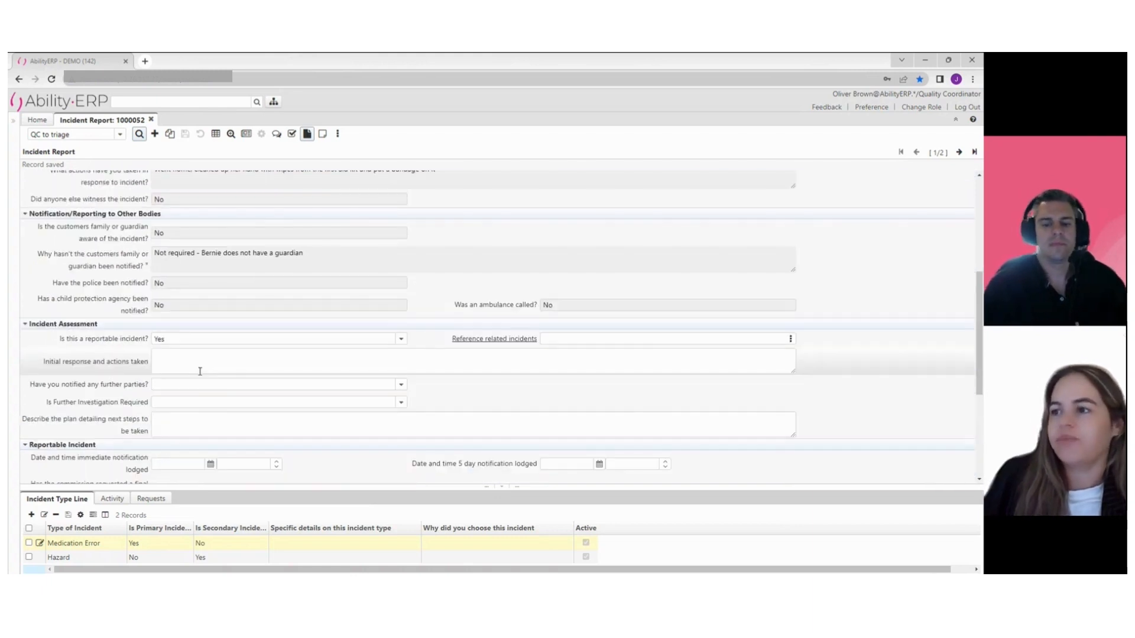
- Start a new activity record for the incident and set its Activity Type to Email
left_click(120, 499)
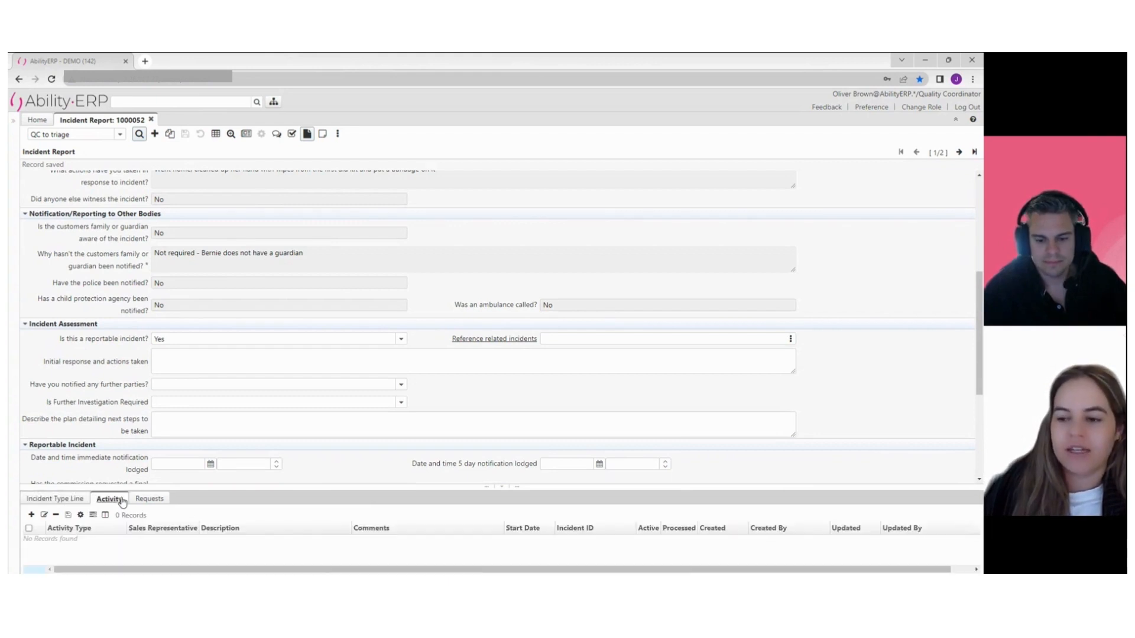
left_click(30, 517)
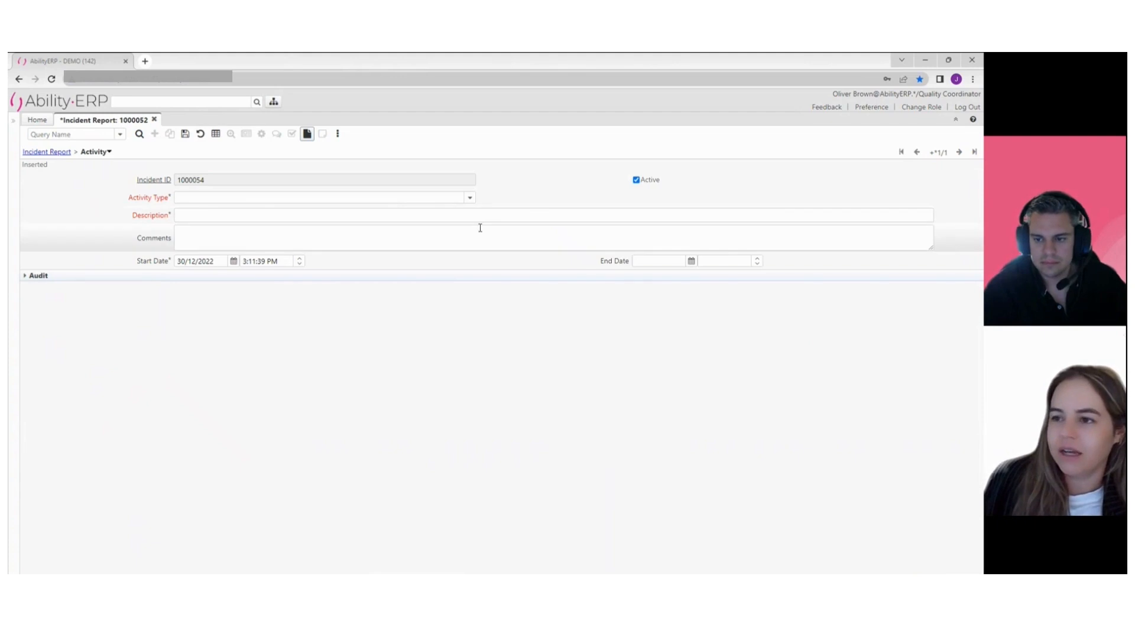
left_click(469, 201)
left_click(354, 236)
- Enter "Email to support receiver" as the activity's description, save the record and return to the incident report
left_click(179, 215)
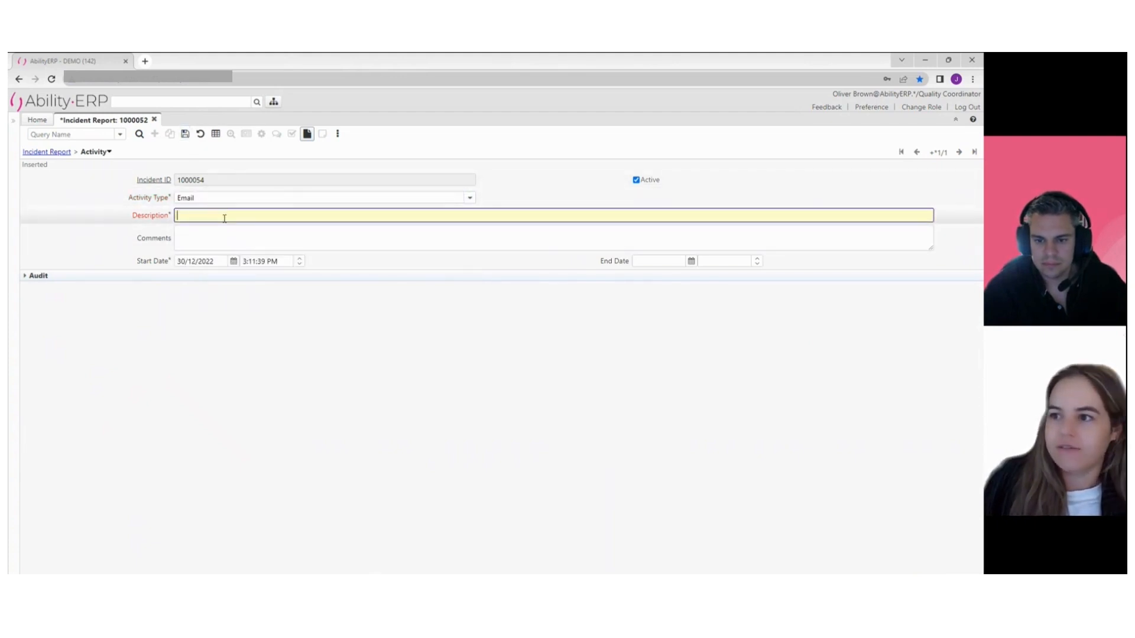
type("Email")
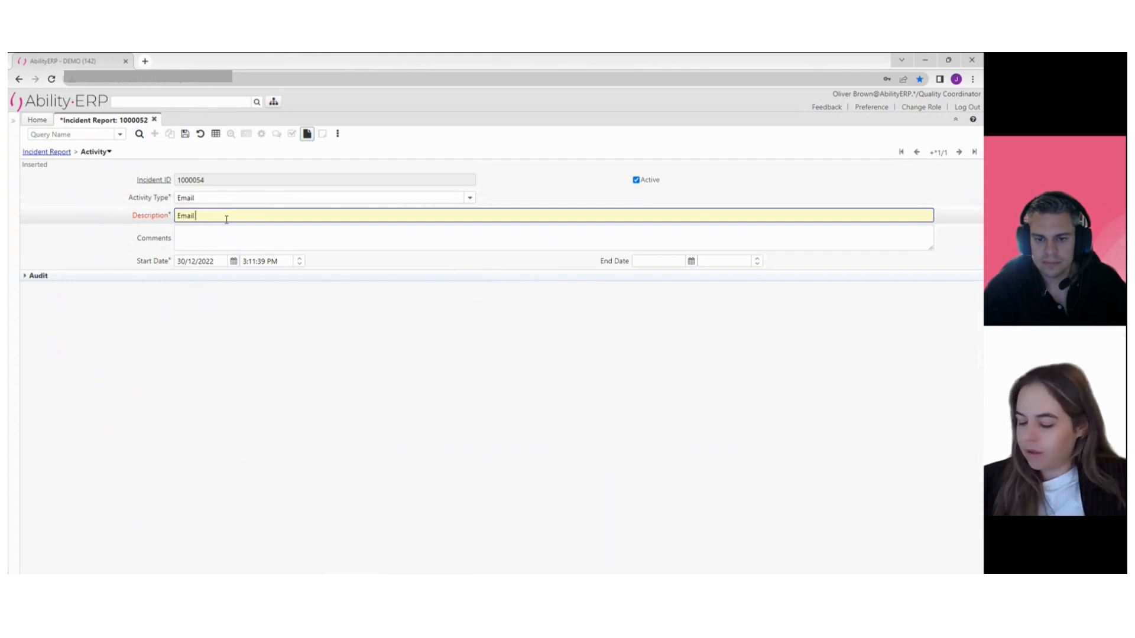
type(" to support re")
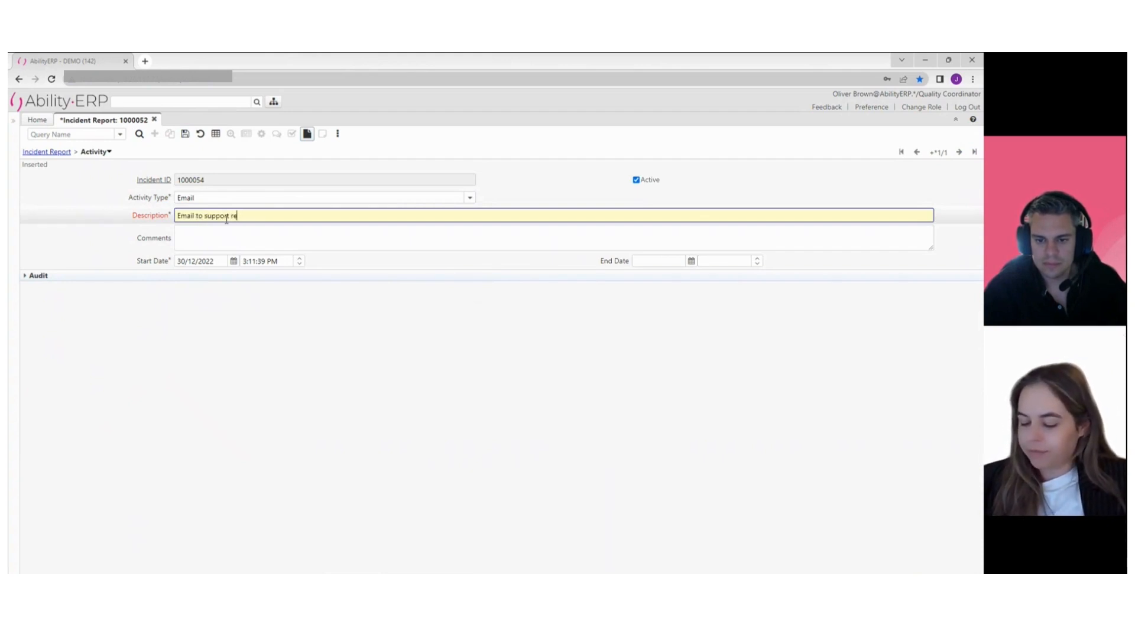
type("ceiver")
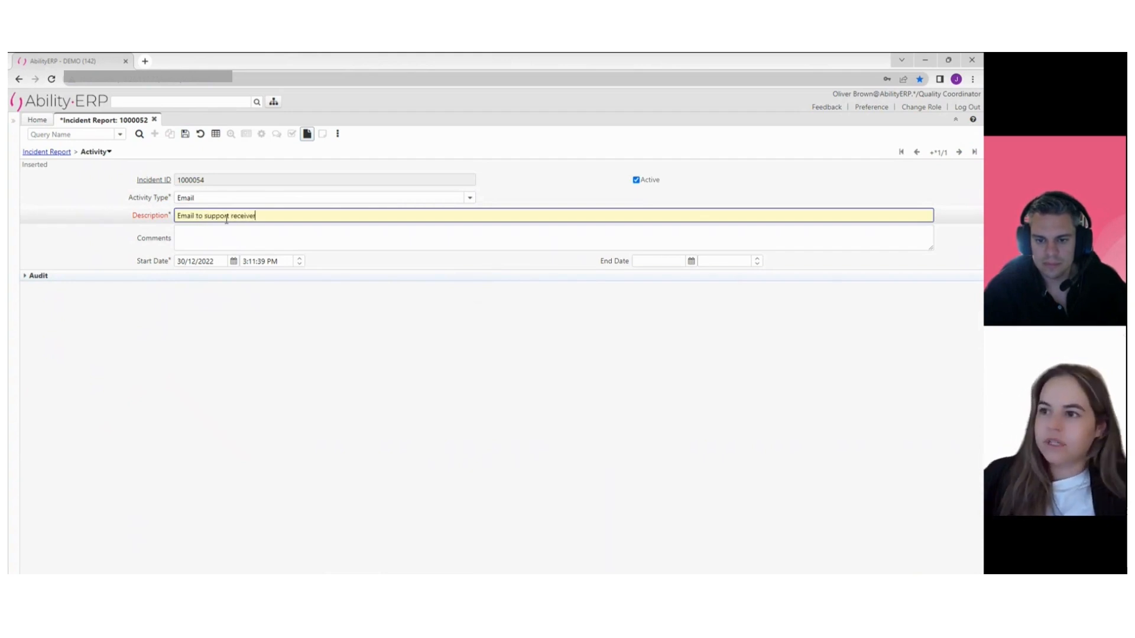
left_click(185, 134)
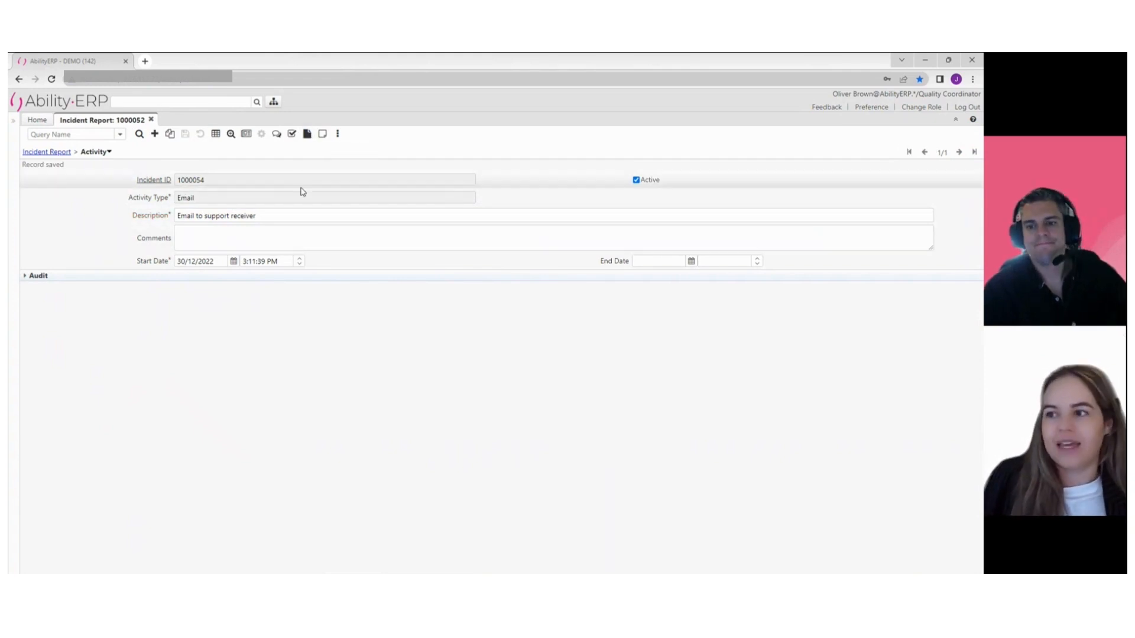
left_click(53, 153)
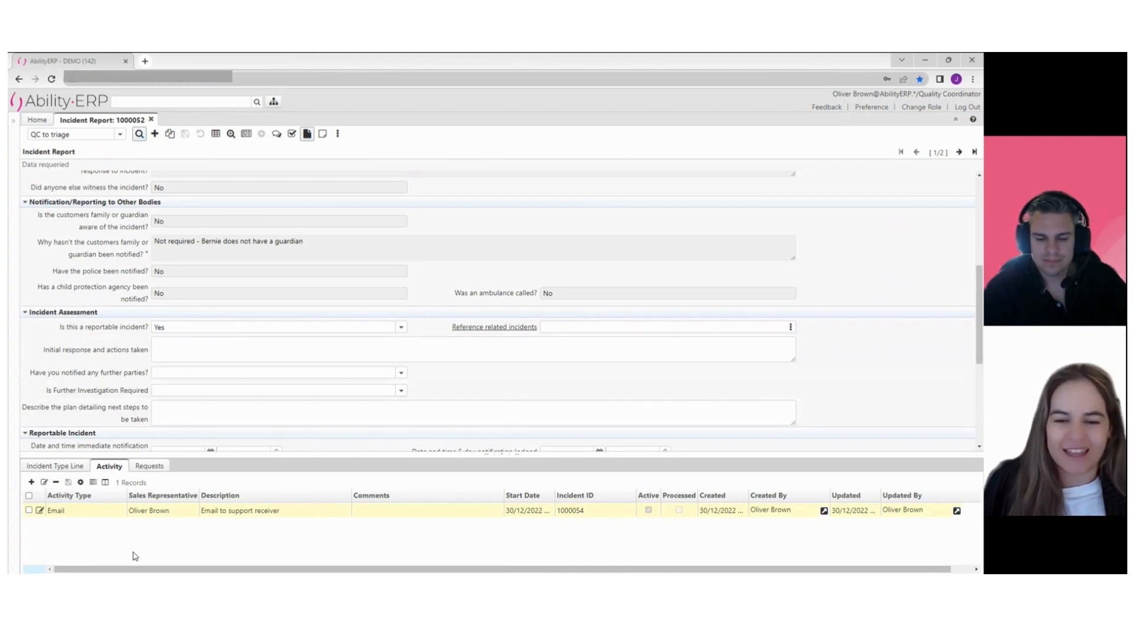
- Create a new request linked to the incident report and set its Request Type to Action
left_click(138, 472)
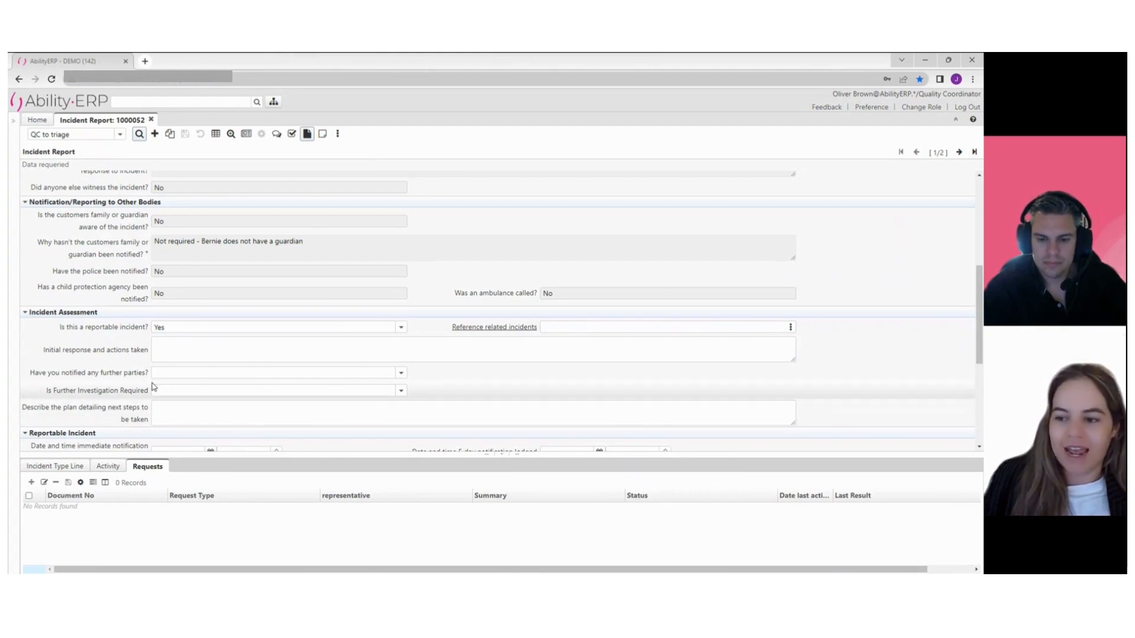
left_click(306, 134)
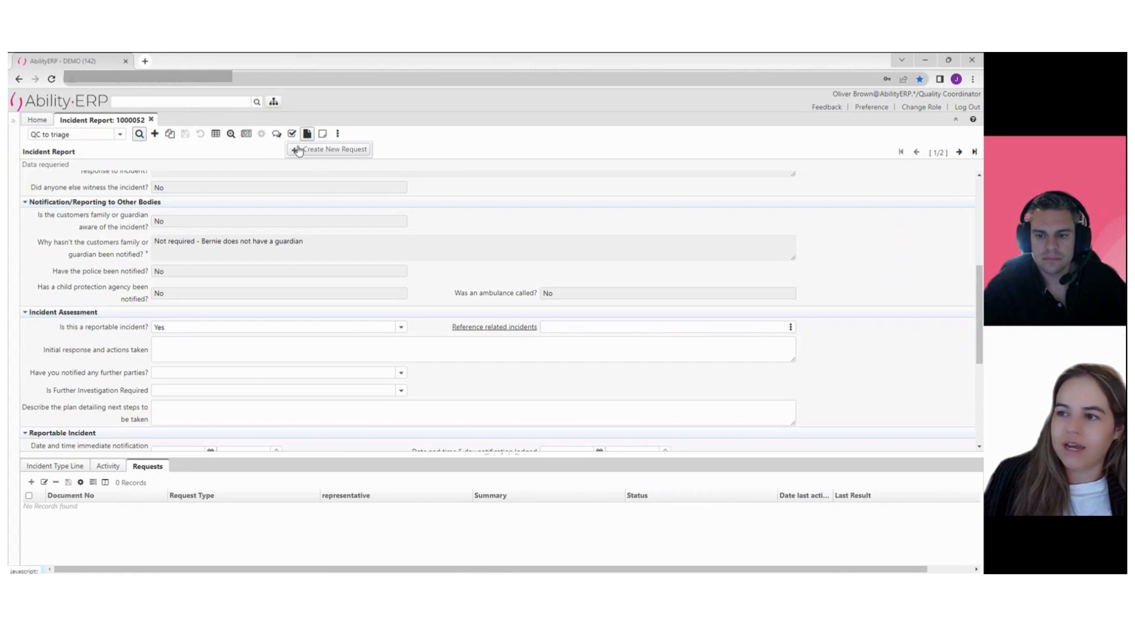
left_click(298, 150)
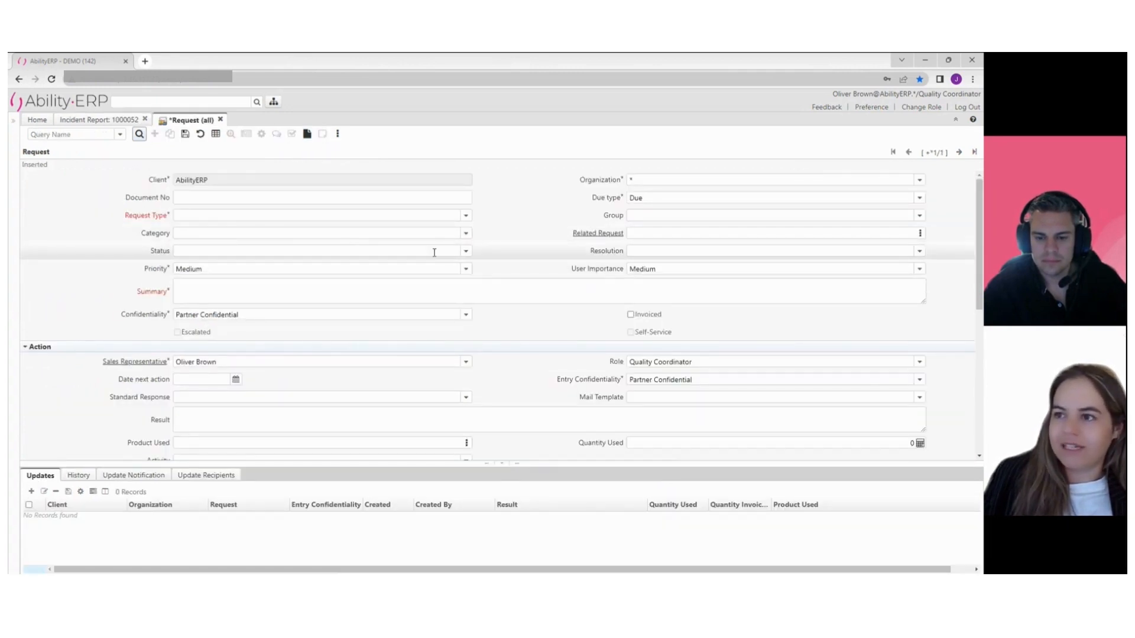
left_click(466, 215)
left_click(271, 230)
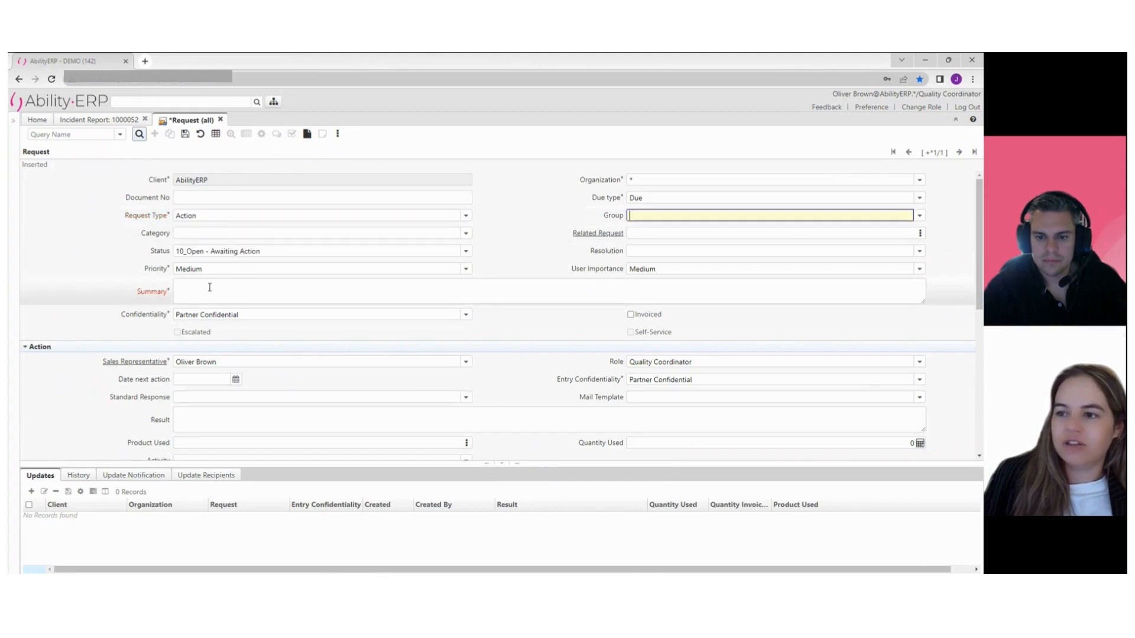
- Enter "Please follow up a plan" as the request's summary
left_click(210, 287)
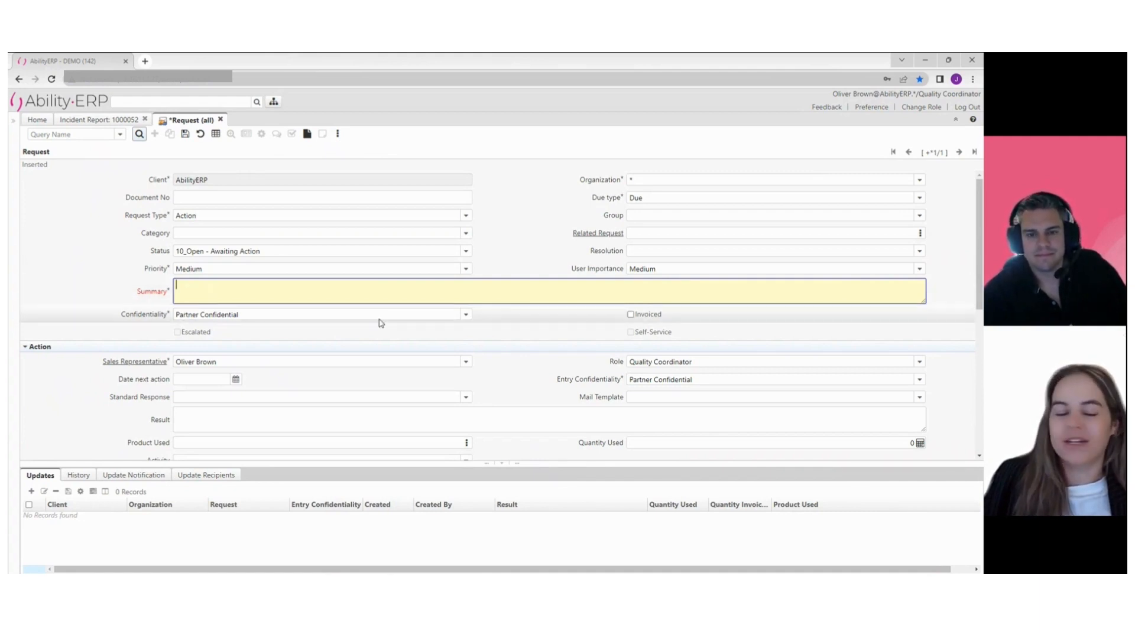
left_click(281, 297)
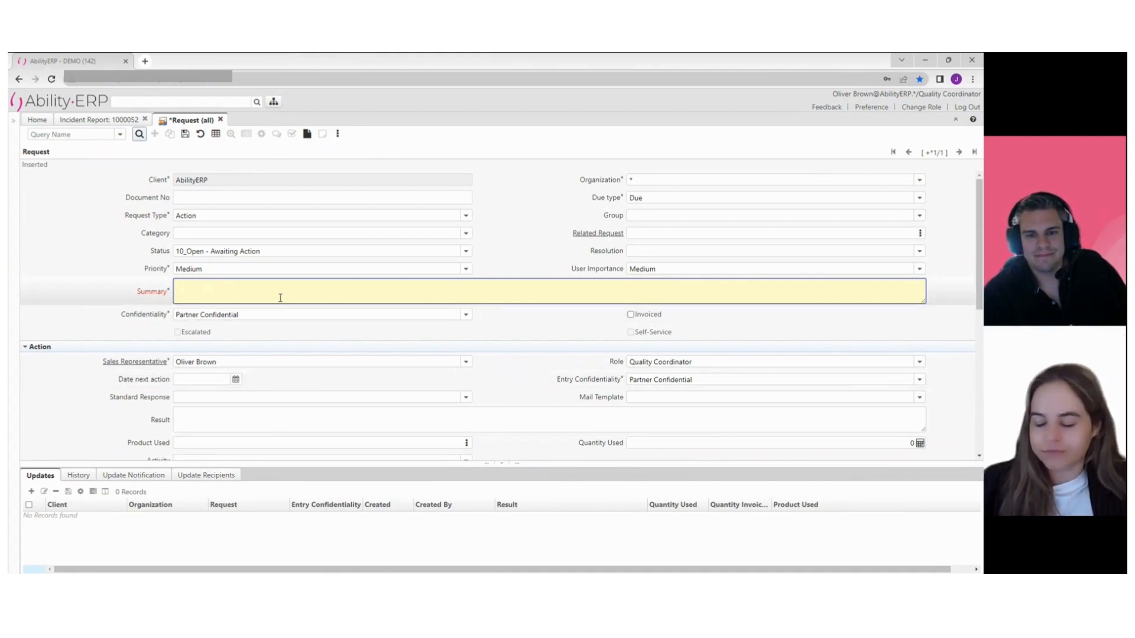
type("Please ")
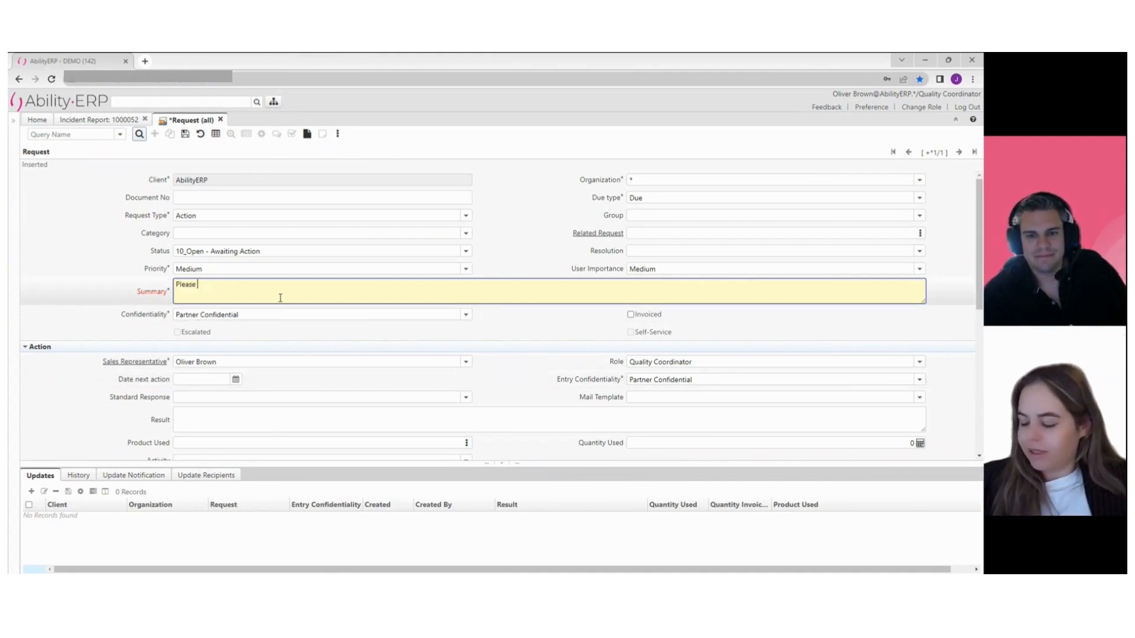
type("follow up a plan")
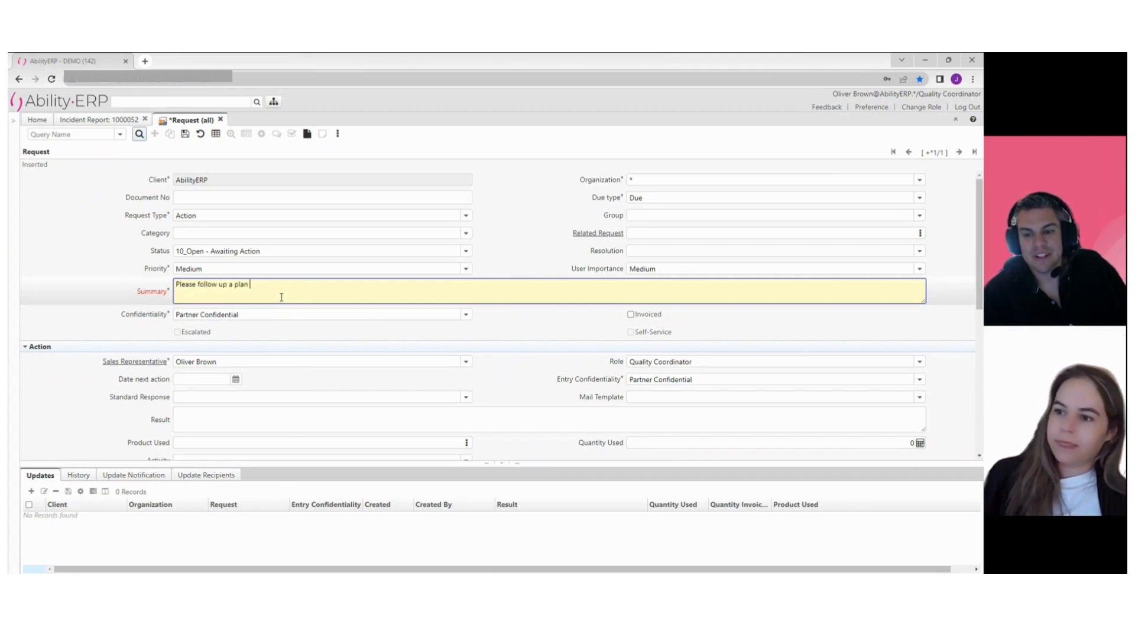
- Set the request's Date next action to 30/12/2022, save the request and close it
left_click(235, 380)
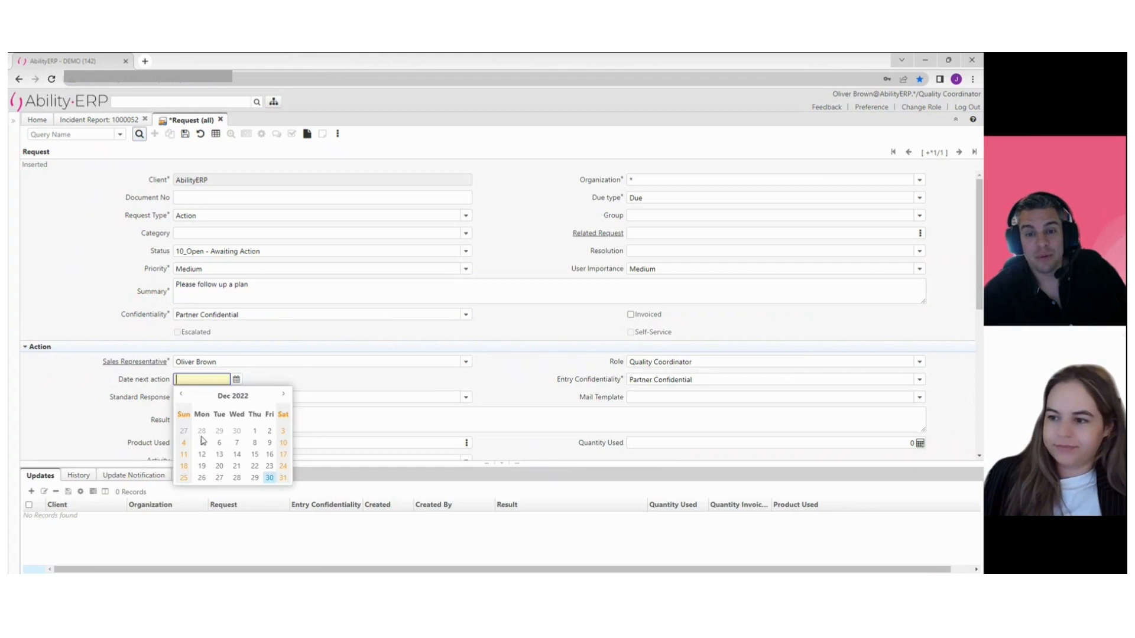
left_click(269, 477)
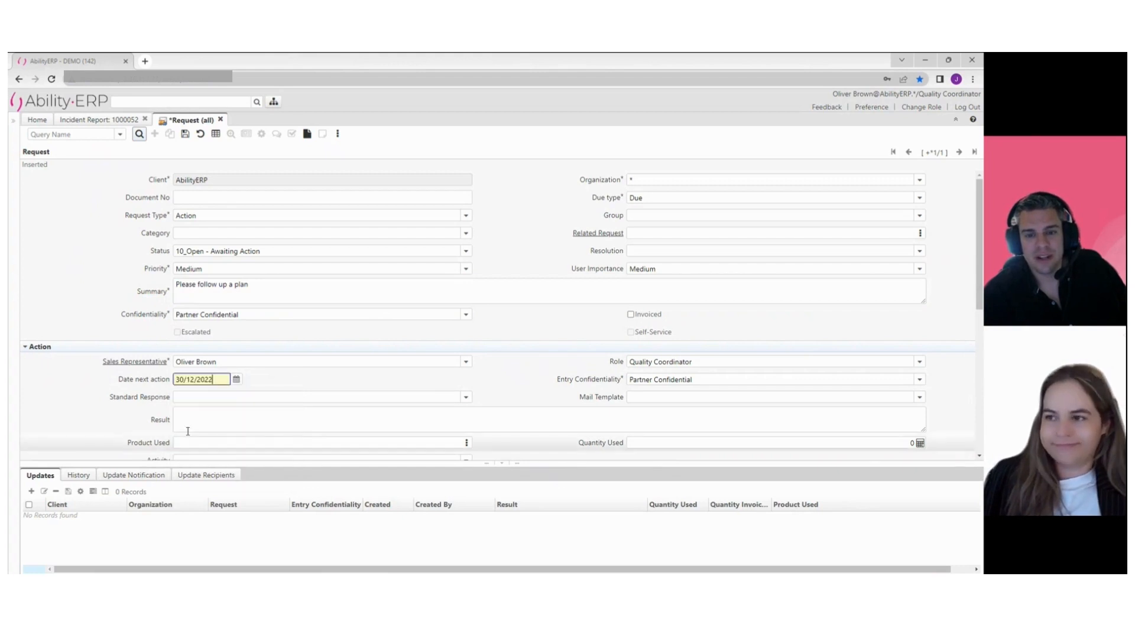
left_click(184, 136)
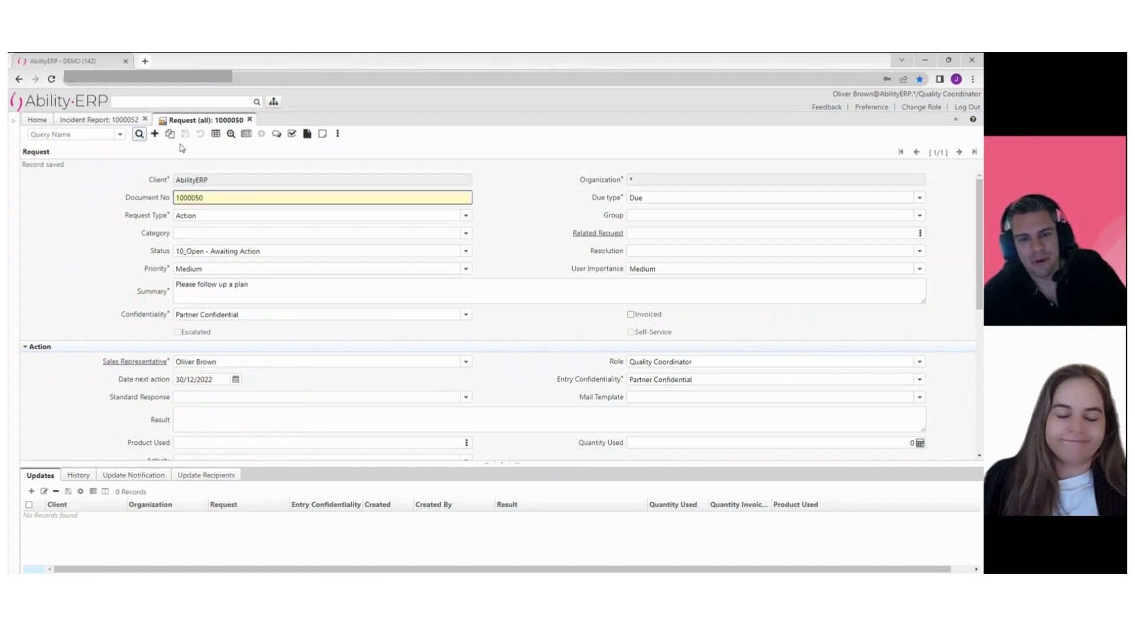
left_click(249, 120)
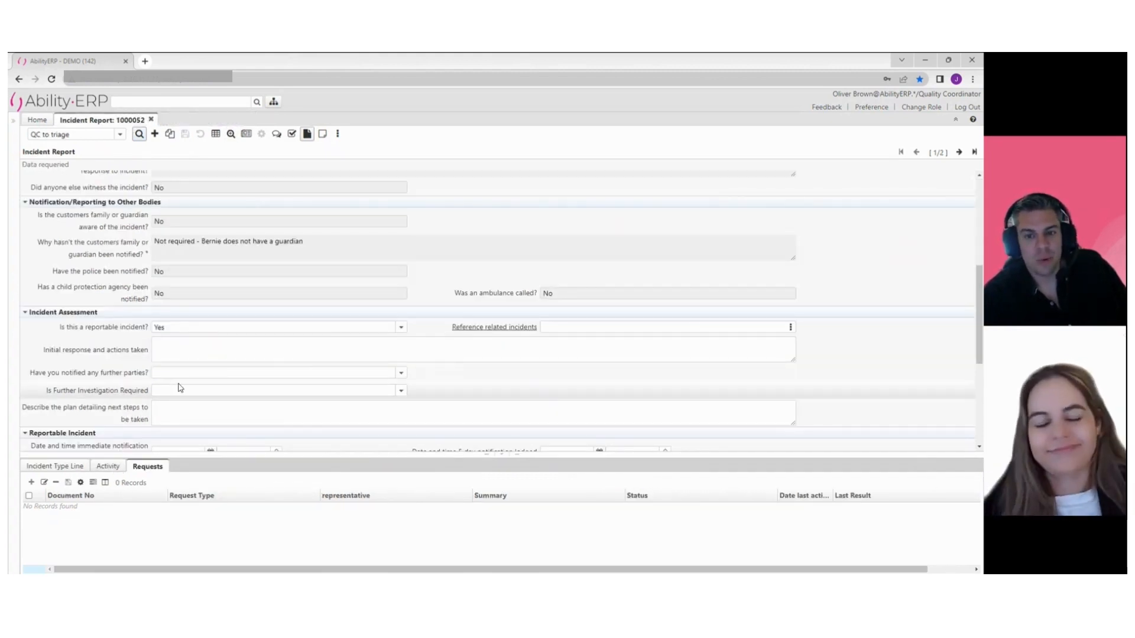
- Reload the incident's list of requests, view the details of the linked Action request and narrow the list's Document No column
left_click(108, 467)
left_click(148, 470)
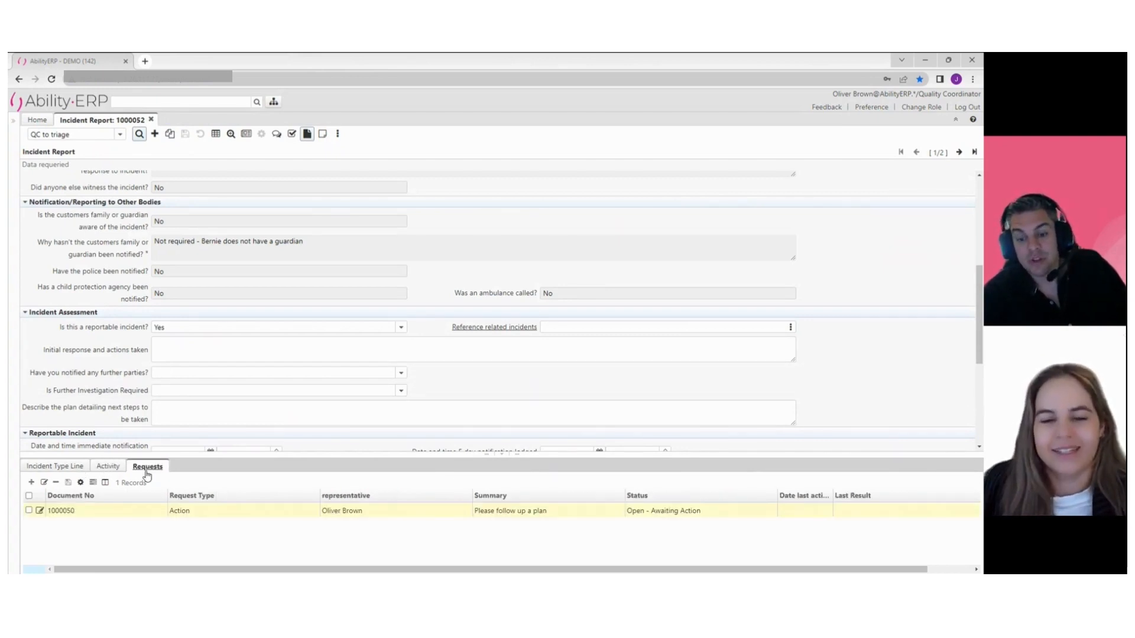
left_click(41, 511)
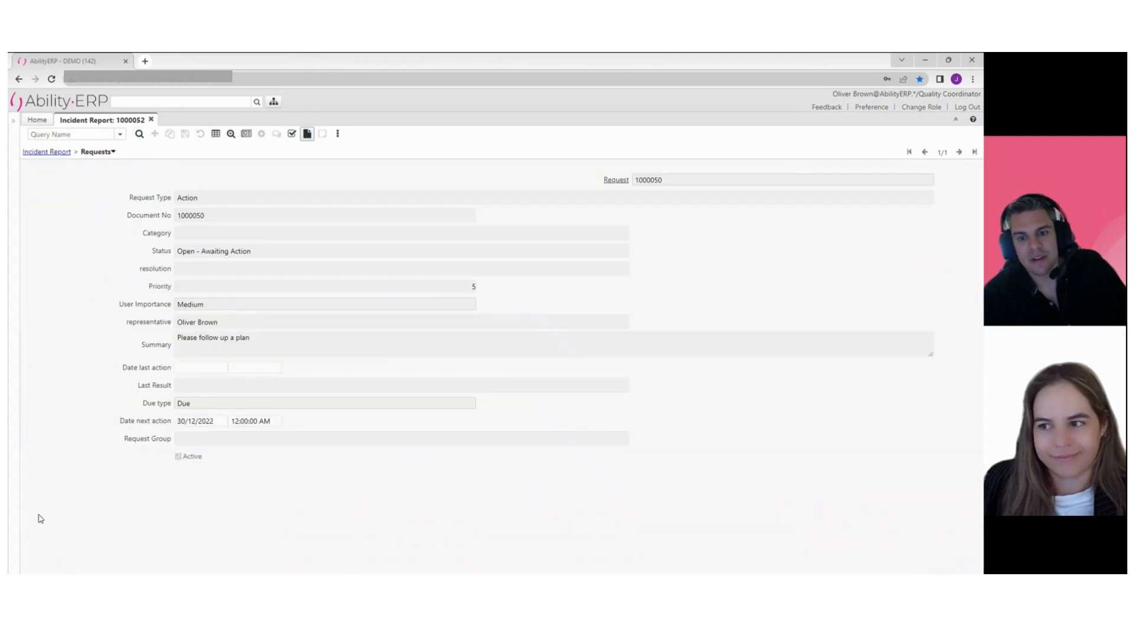
left_click(64, 158)
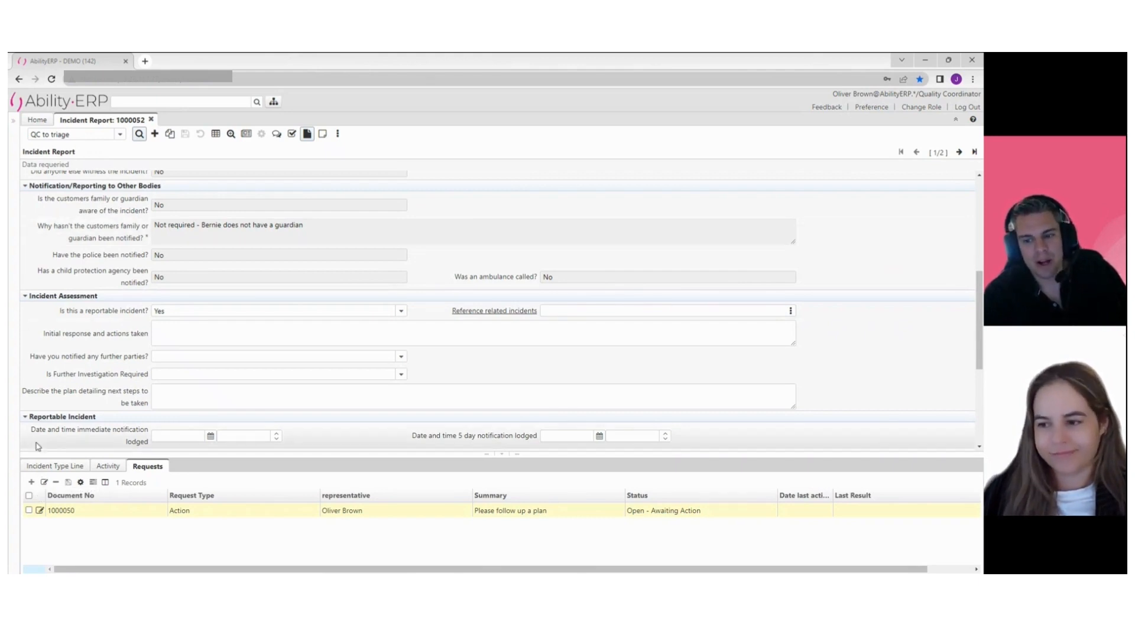
left_click_drag(163, 494, 133, 493)
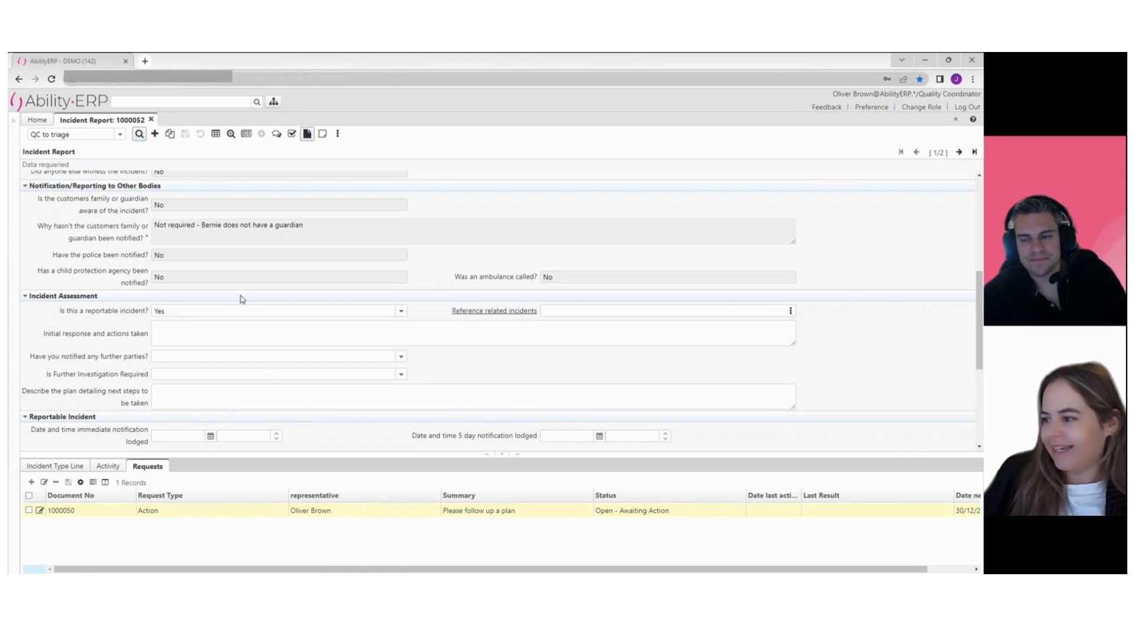
- Set the incident report's Incident Progress to 40_Investigation complete and save the record
scroll(242, 301, "up", 2)
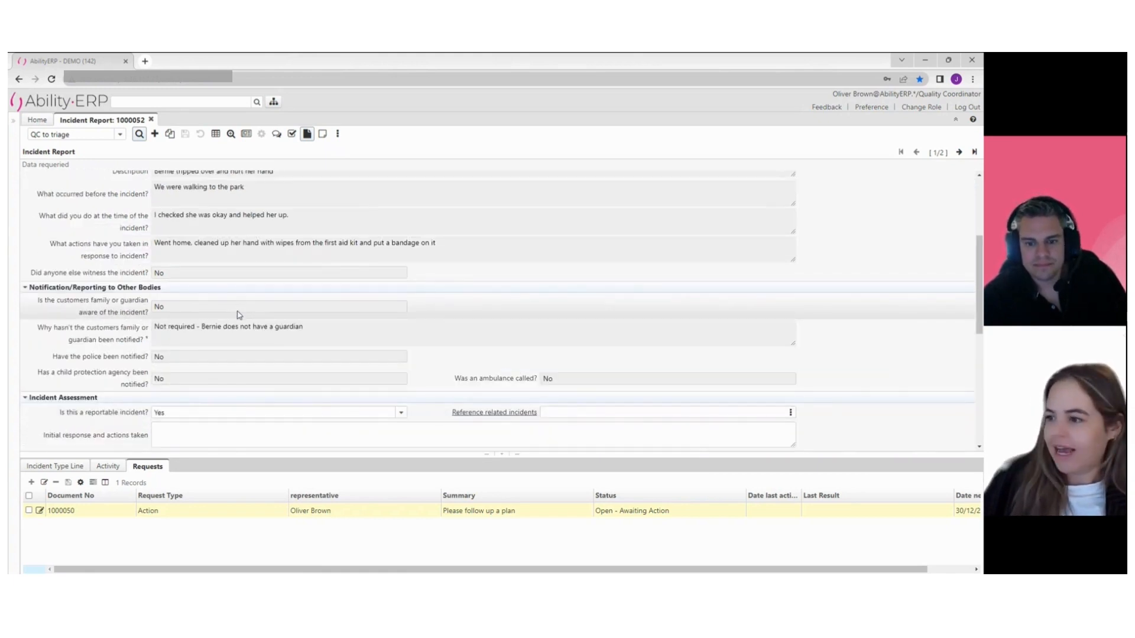
scroll(197, 327, "down", 4)
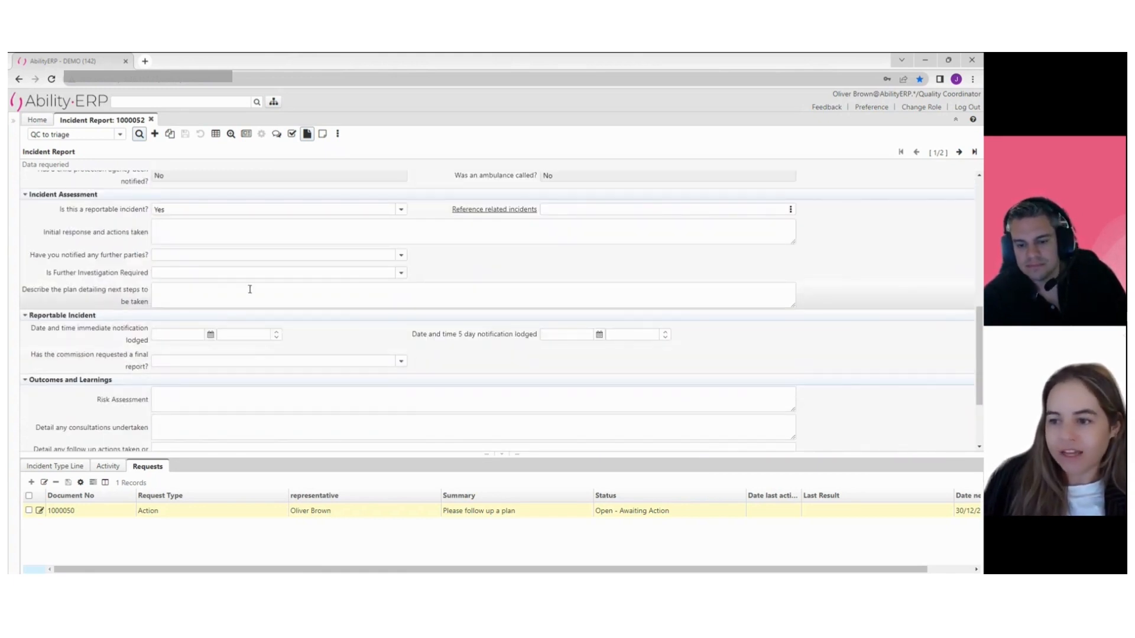
scroll(187, 413, "down", 1)
scroll(185, 422, "down", 1)
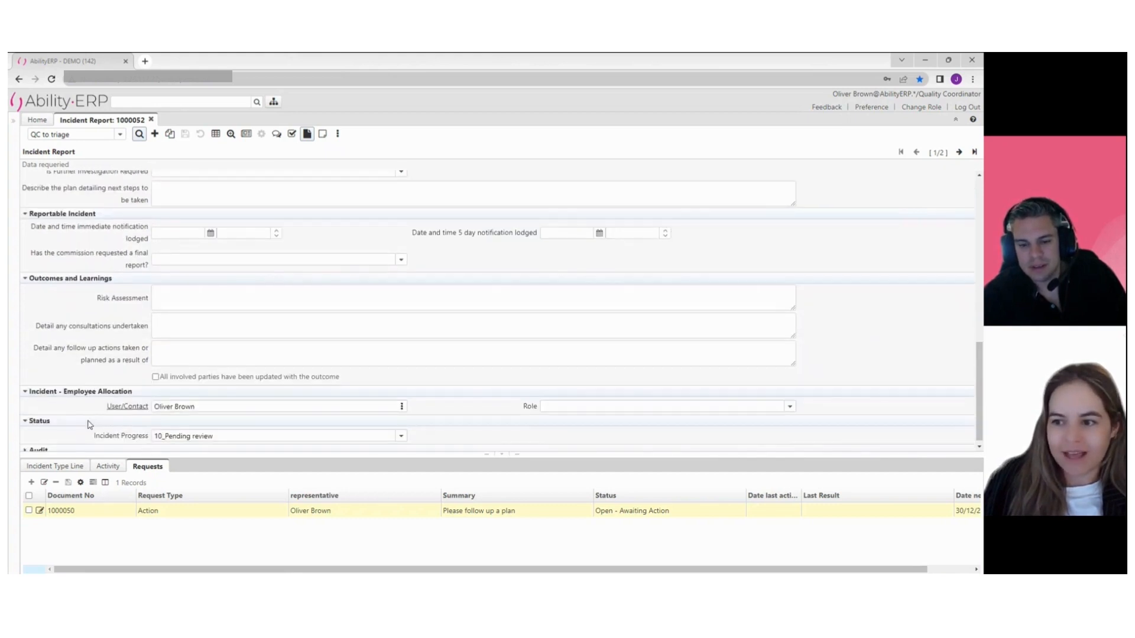
left_click(401, 435)
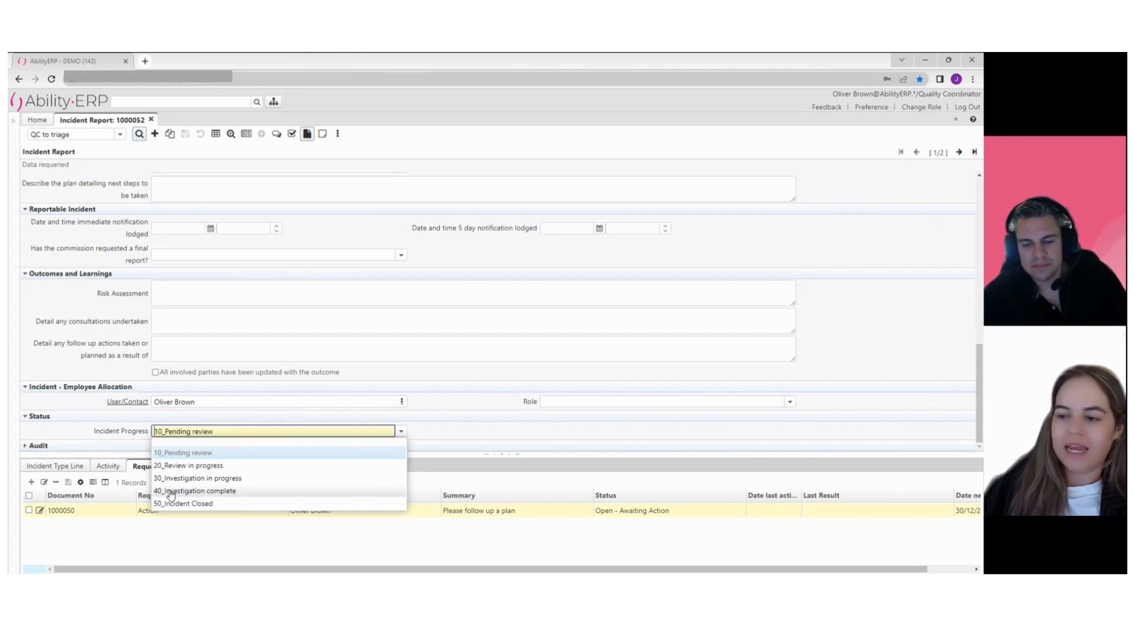
left_click(171, 491)
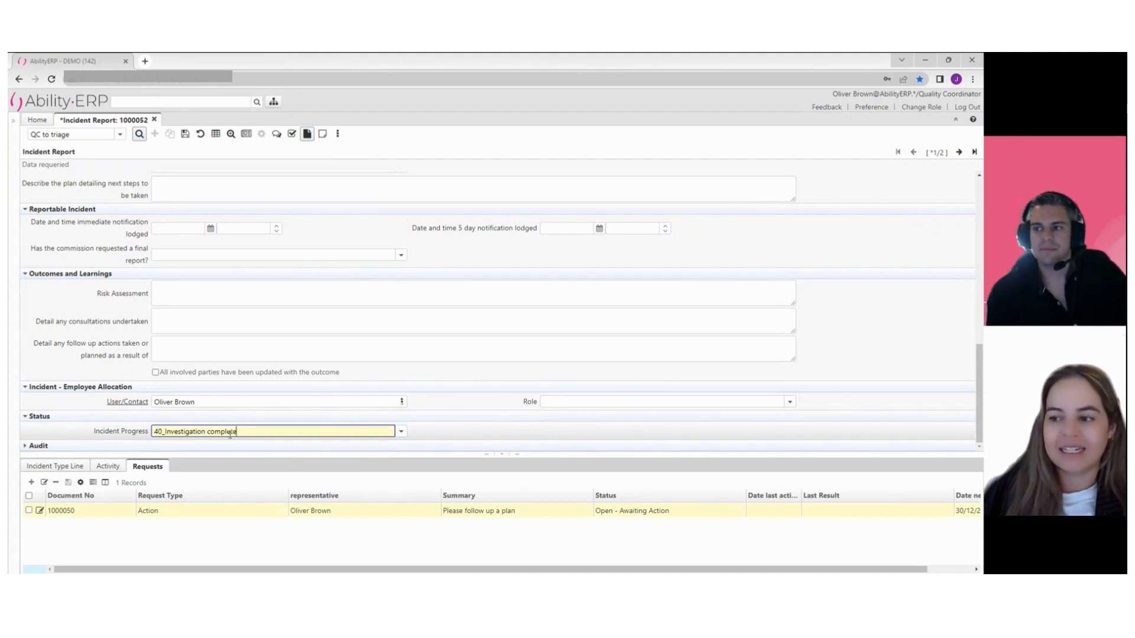
left_click(185, 134)
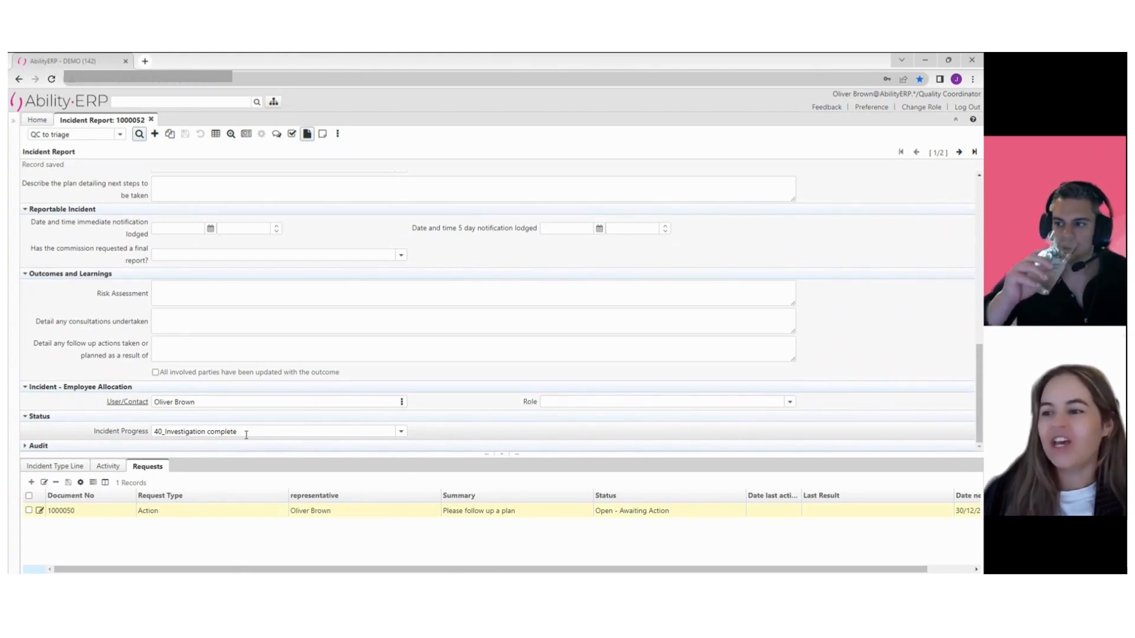
- Try to save the incident report with its Incident Progress set to 50_Incident Closed
scroll(266, 322, "up", 3)
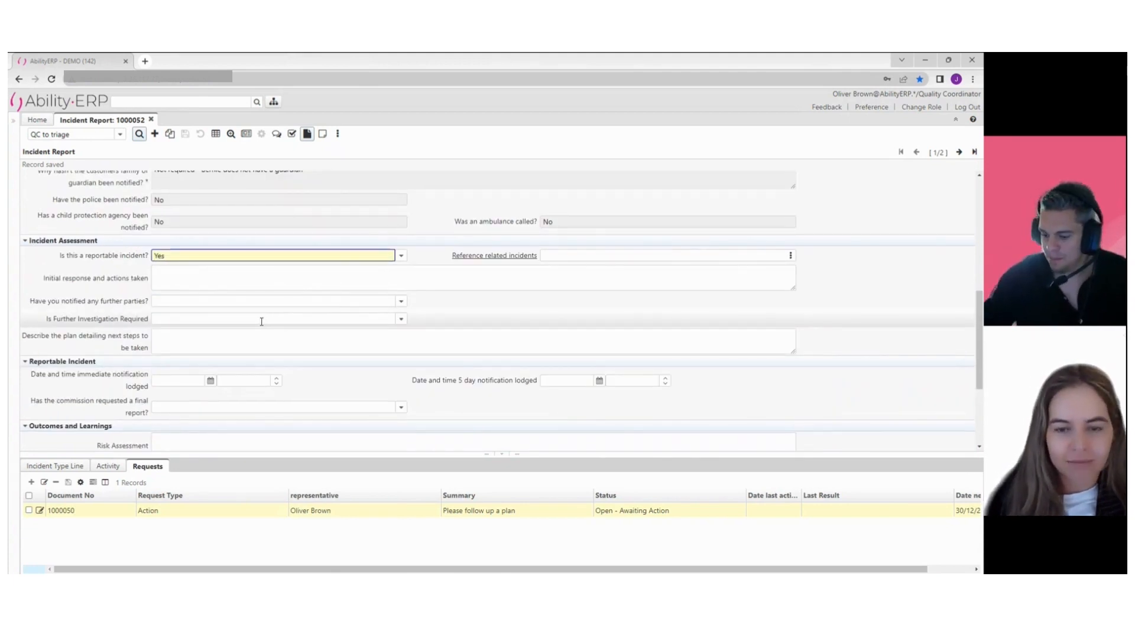
scroll(261, 307, "down", 3)
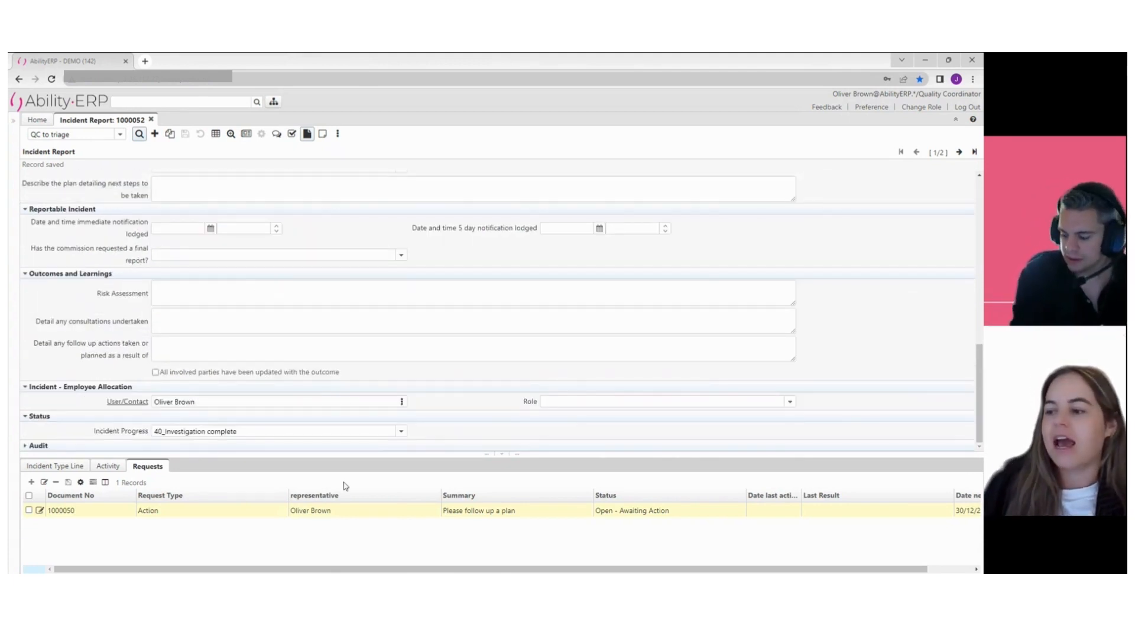
left_click(400, 431)
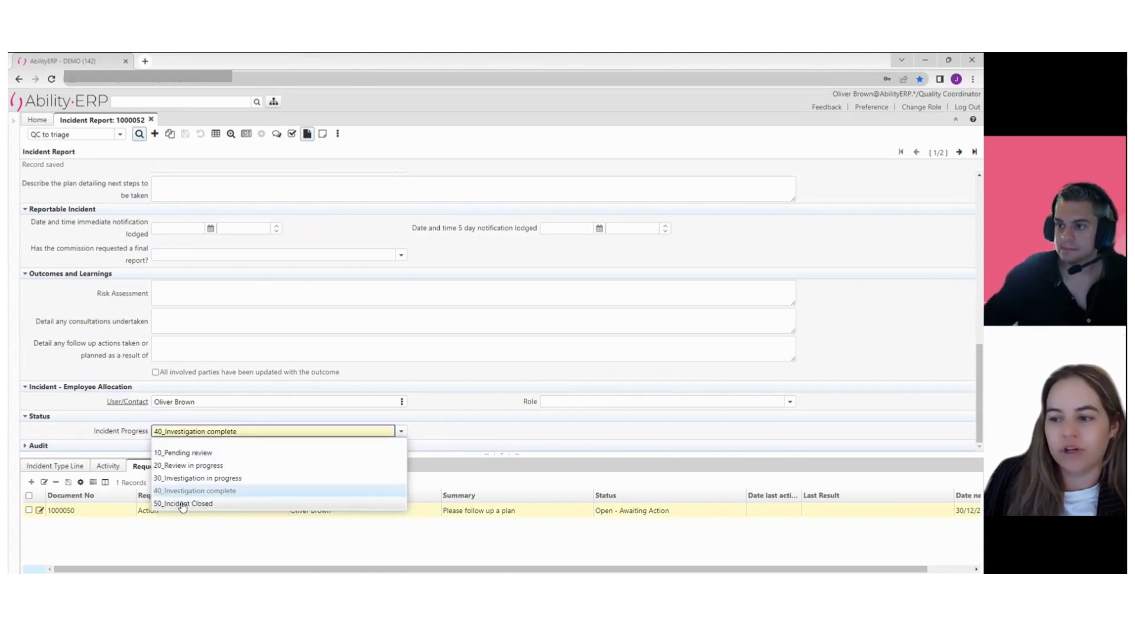
left_click(175, 505)
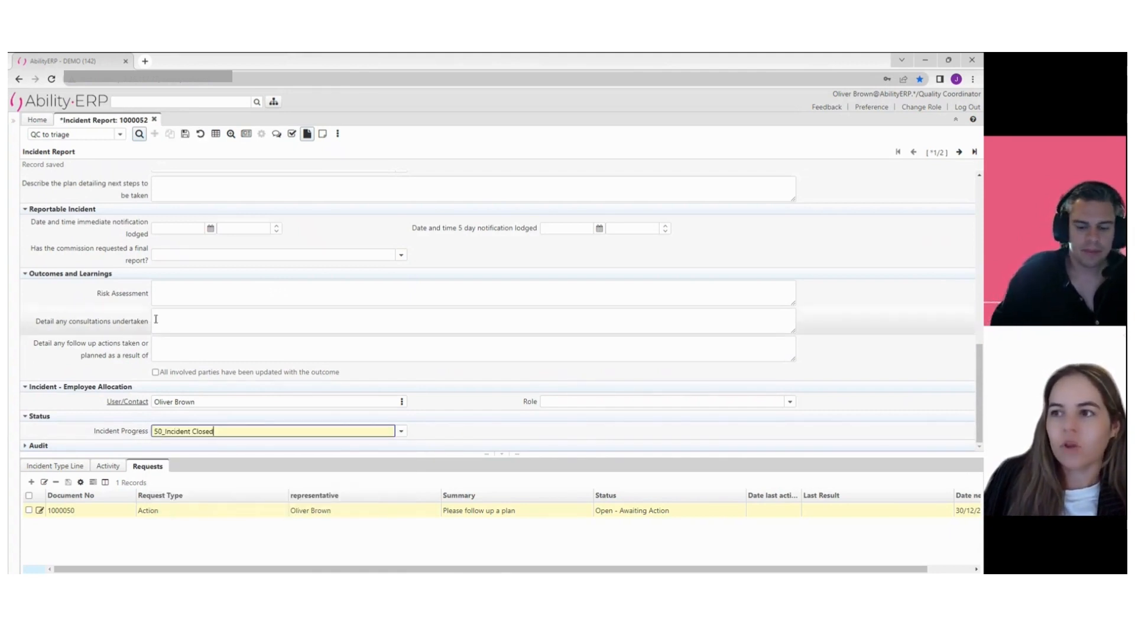
left_click(185, 136)
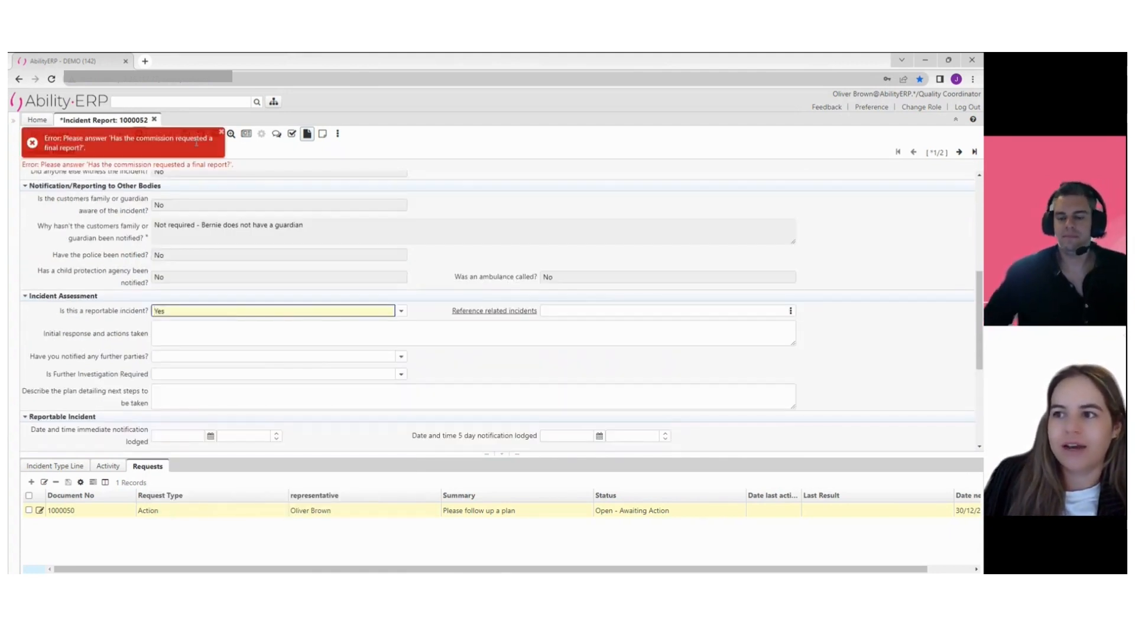
left_click(220, 134)
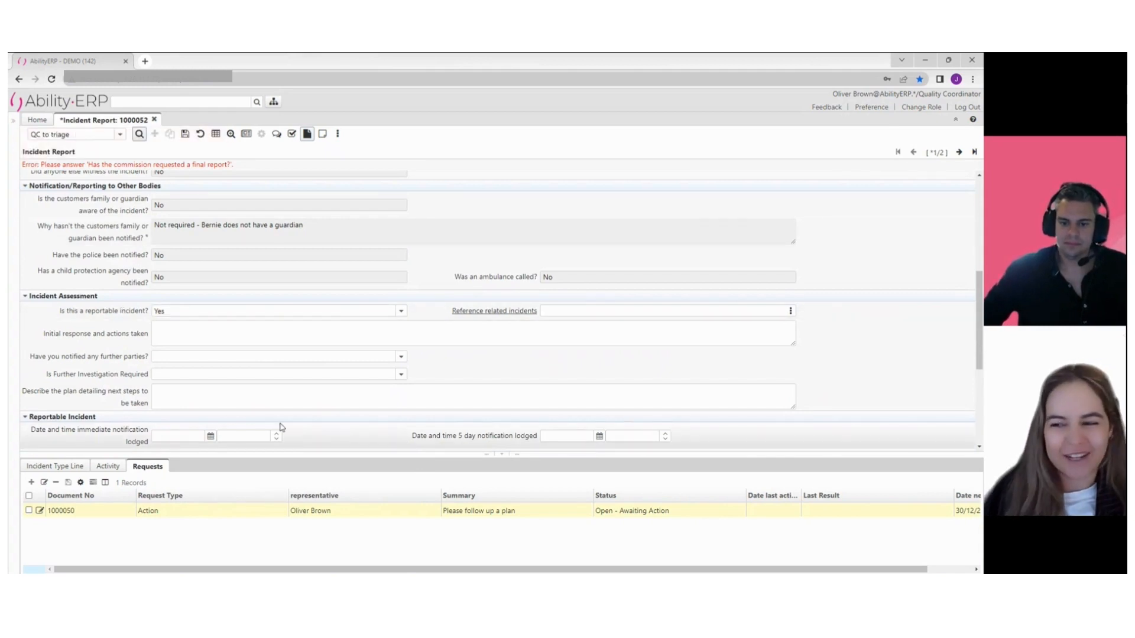
- Examine the incident report's Incident Assessment, Reportable Incident, Outcomes and Learnings and Status sections for unanswered fields
scroll(133, 359, "down", 3)
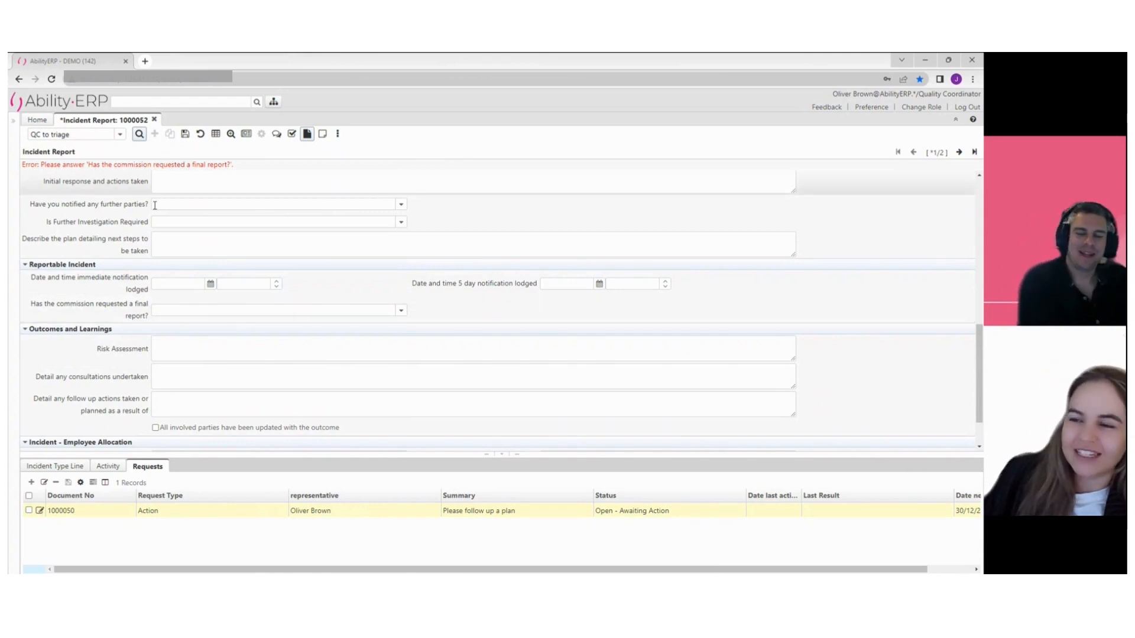
scroll(167, 342, "up", 3)
scroll(167, 342, "down", 1)
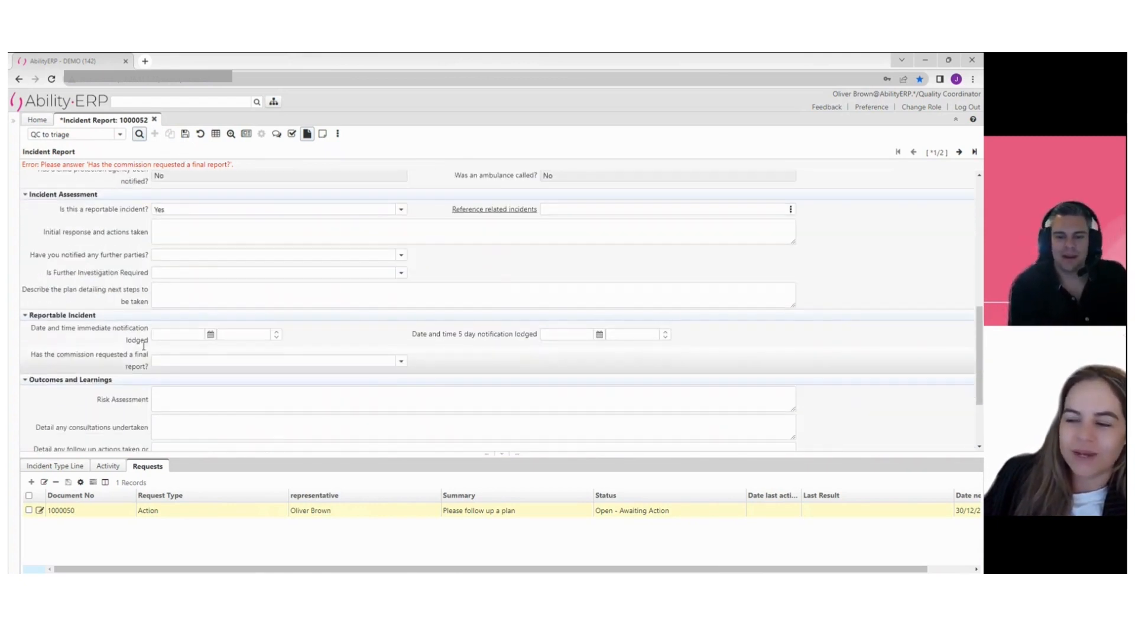
left_click(160, 335)
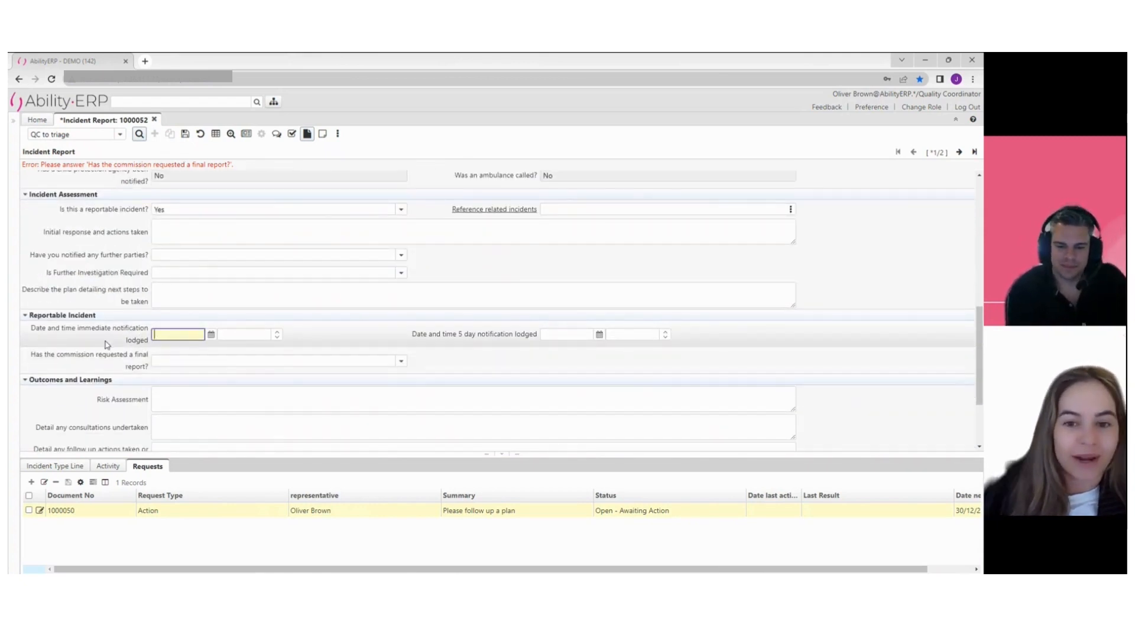
left_click(170, 164)
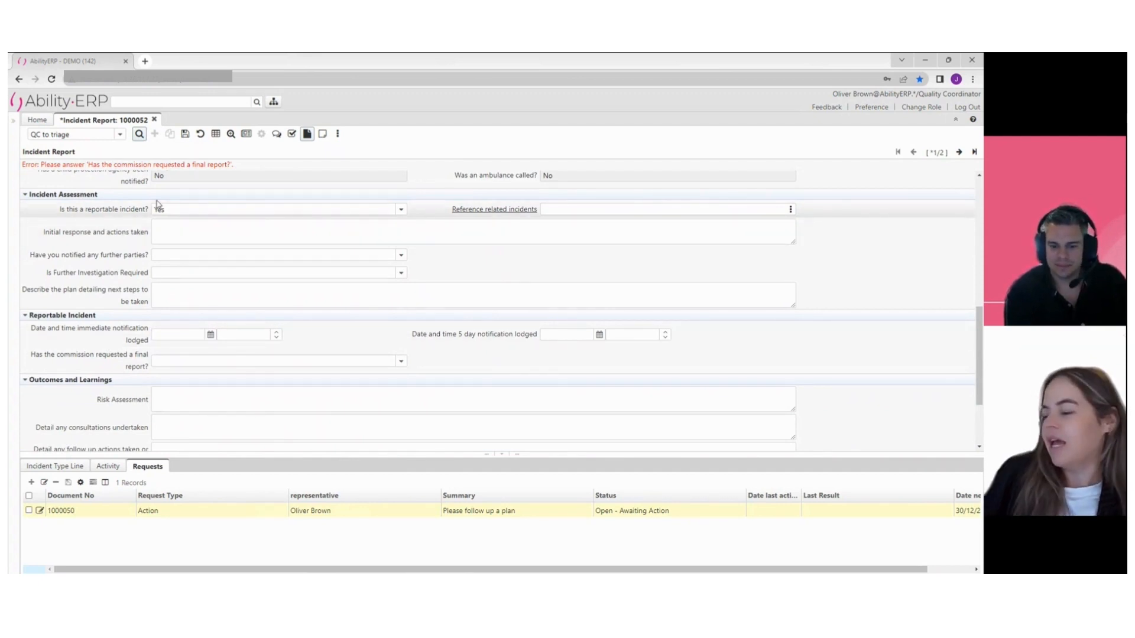
scroll(176, 248, "down", 1)
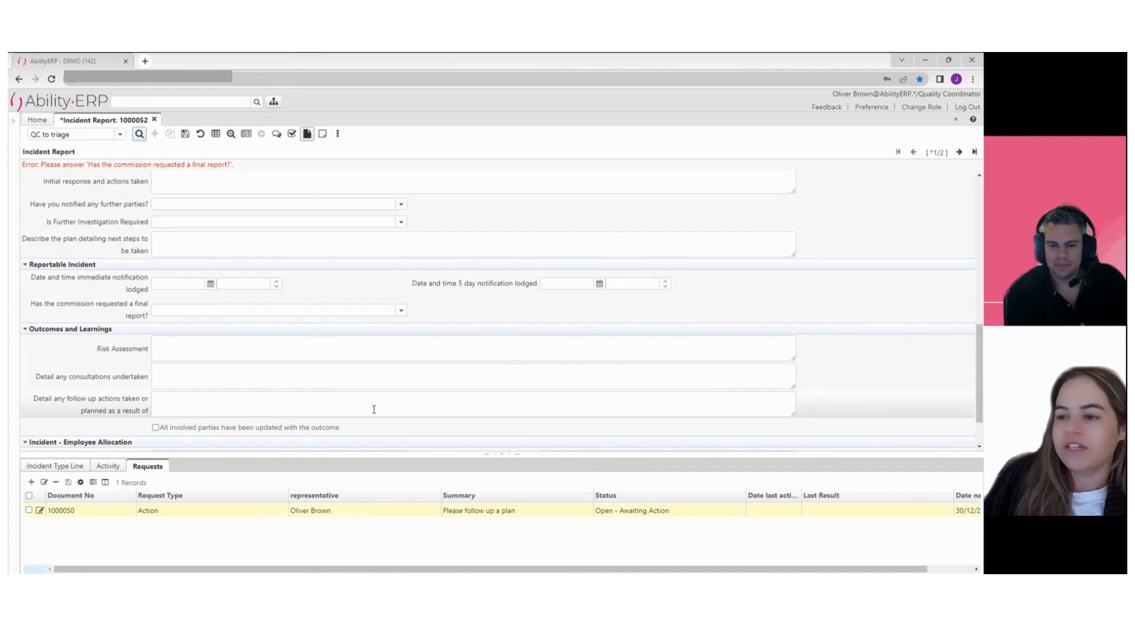
scroll(373, 406, "down", 1)
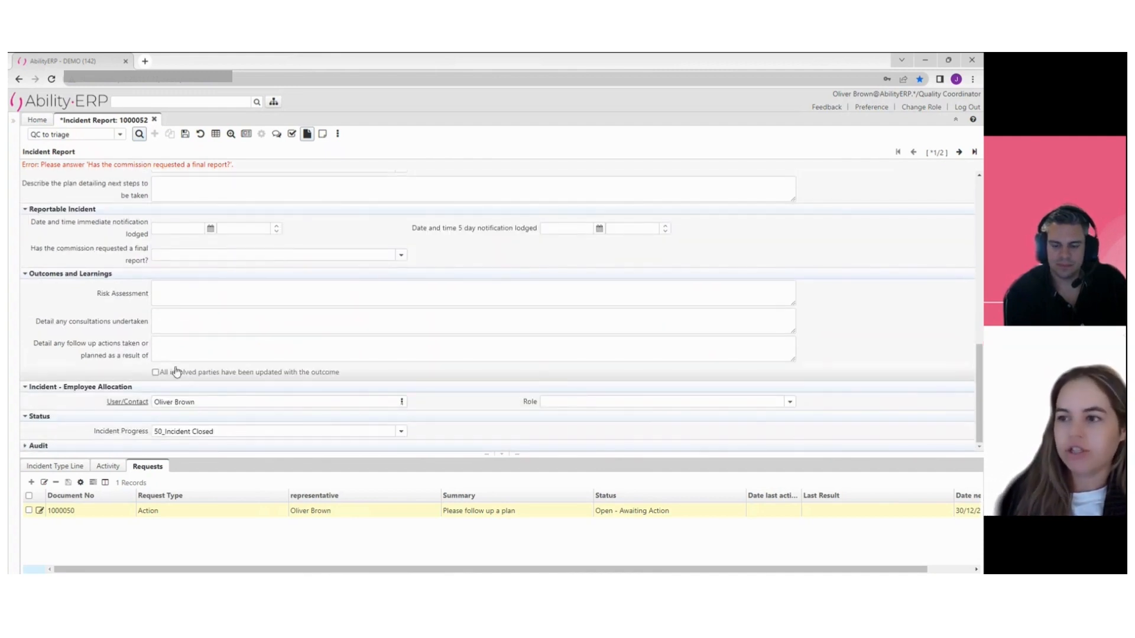
scroll(177, 360, "up", 1)
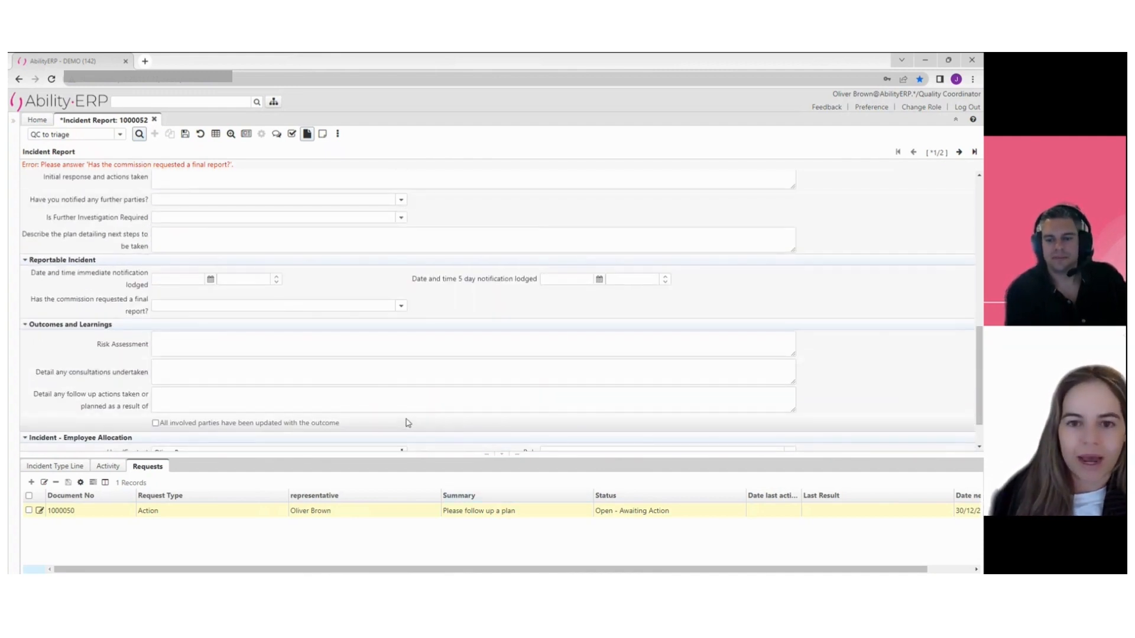
scroll(408, 422, "up", 5)
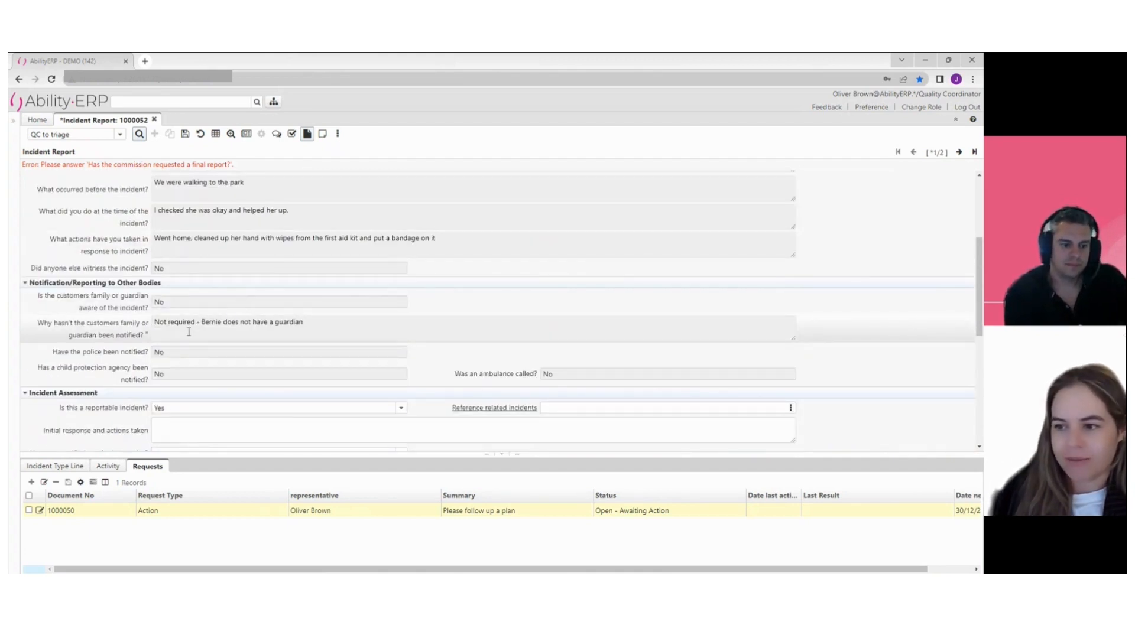
scroll(188, 332, "down", 1)
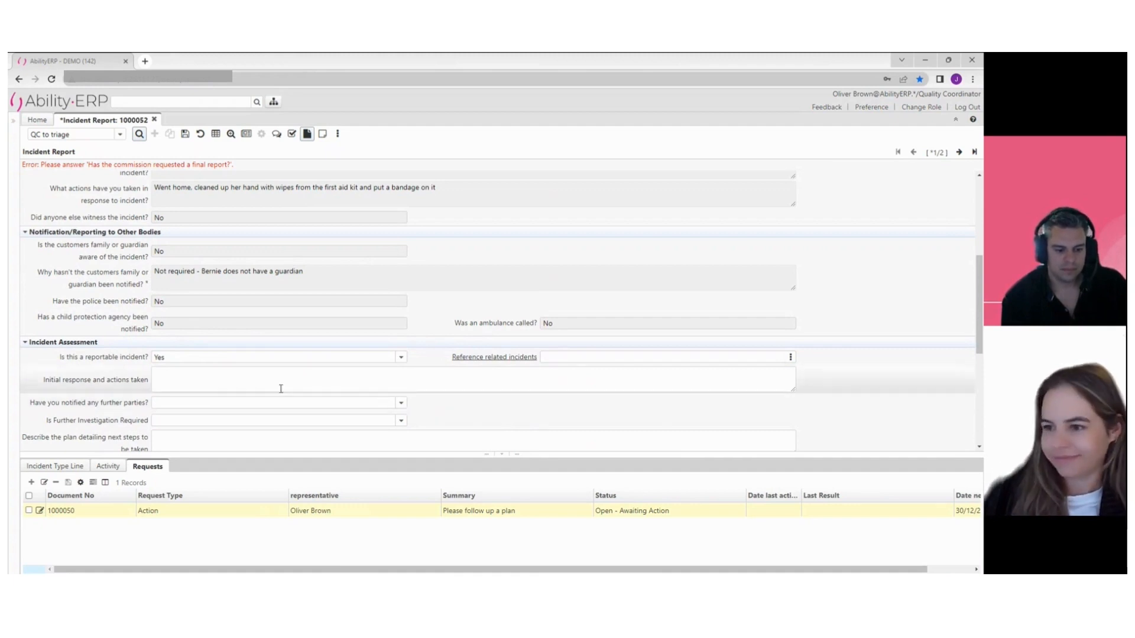
scroll(284, 383, "down", 1)
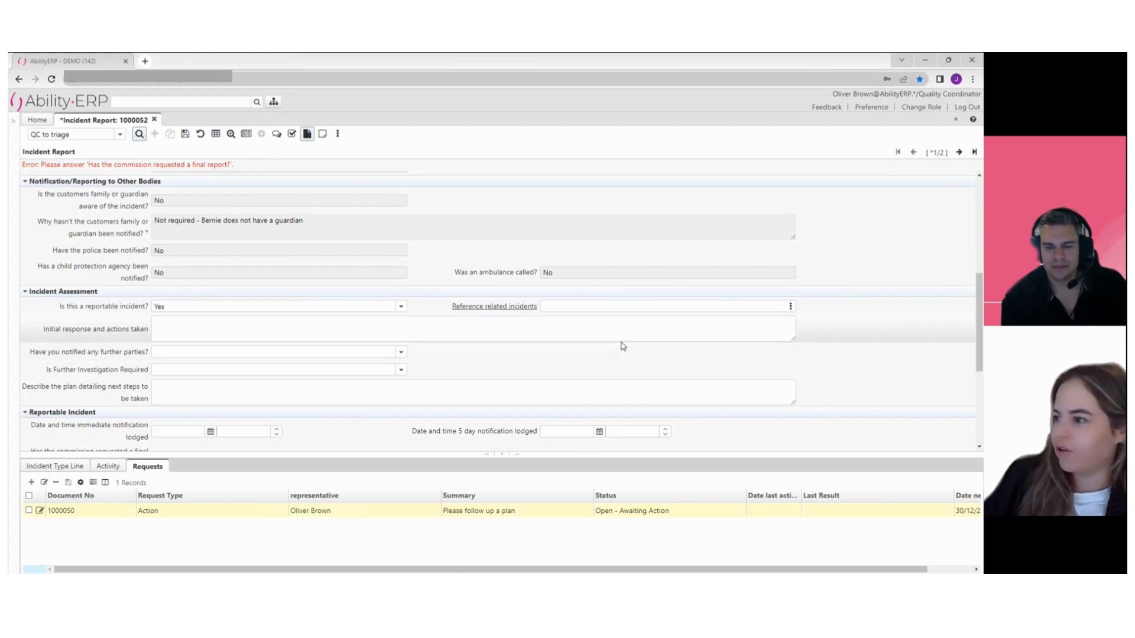
left_click(544, 335)
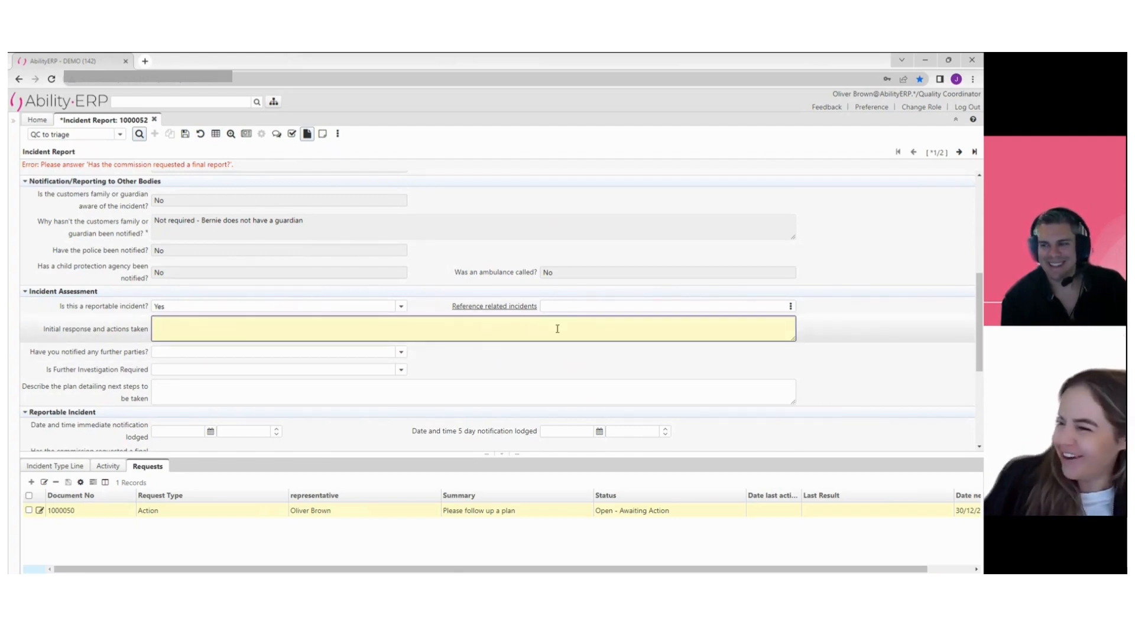
left_click(588, 306)
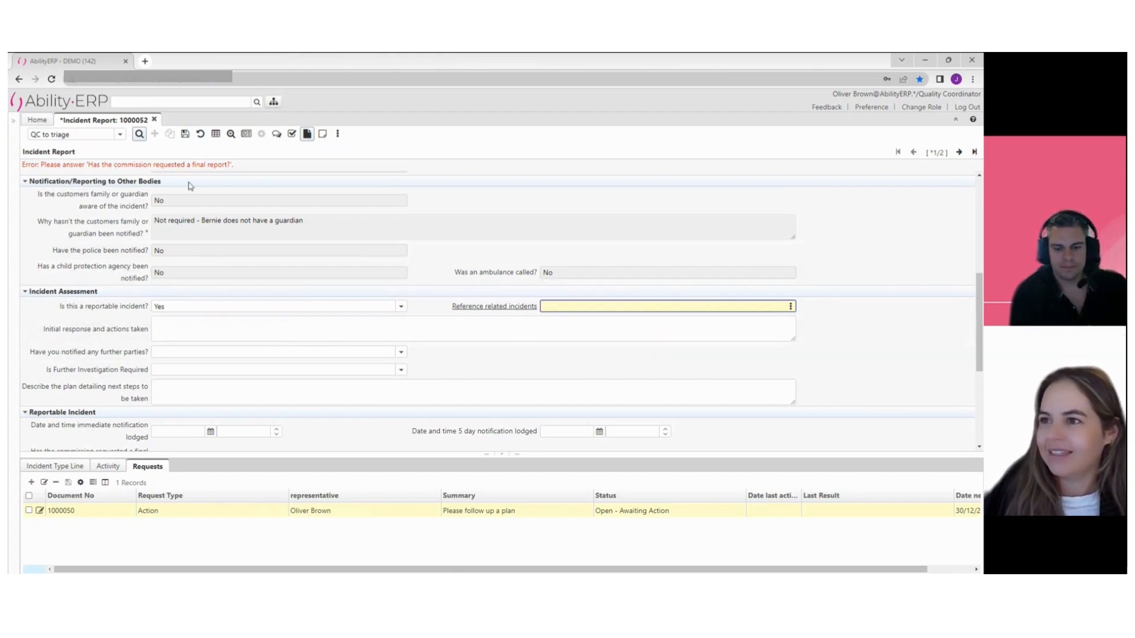
- Try to switch to the Drafted incidents saved query and discard the unsaved Incident Progress change
left_click(121, 135)
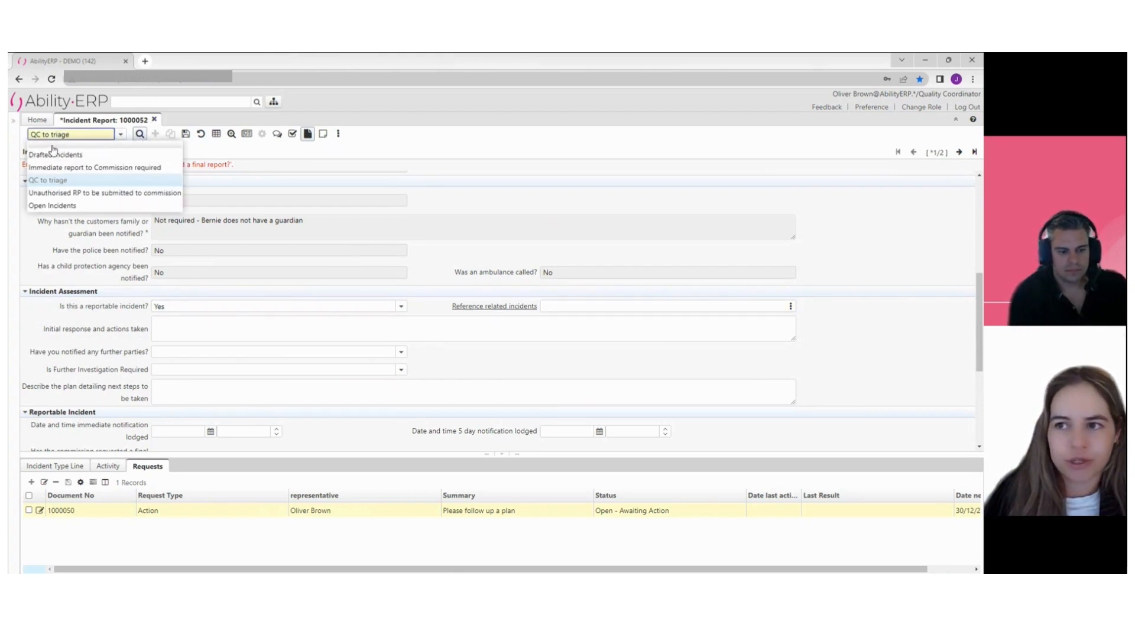
left_click(46, 153)
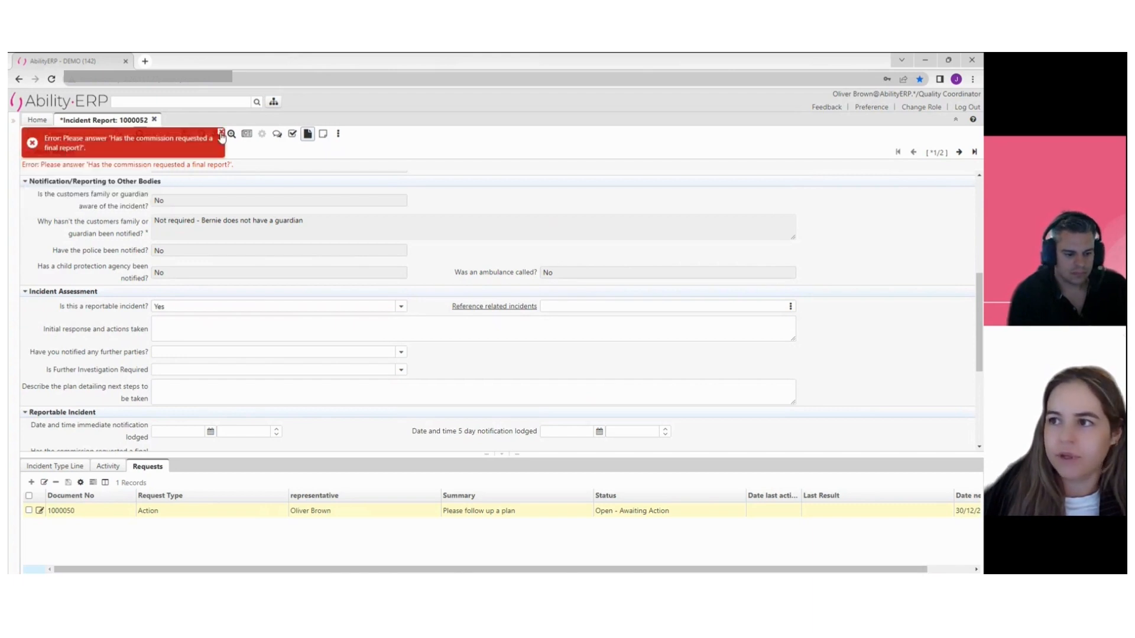
left_click(221, 132)
left_click(201, 135)
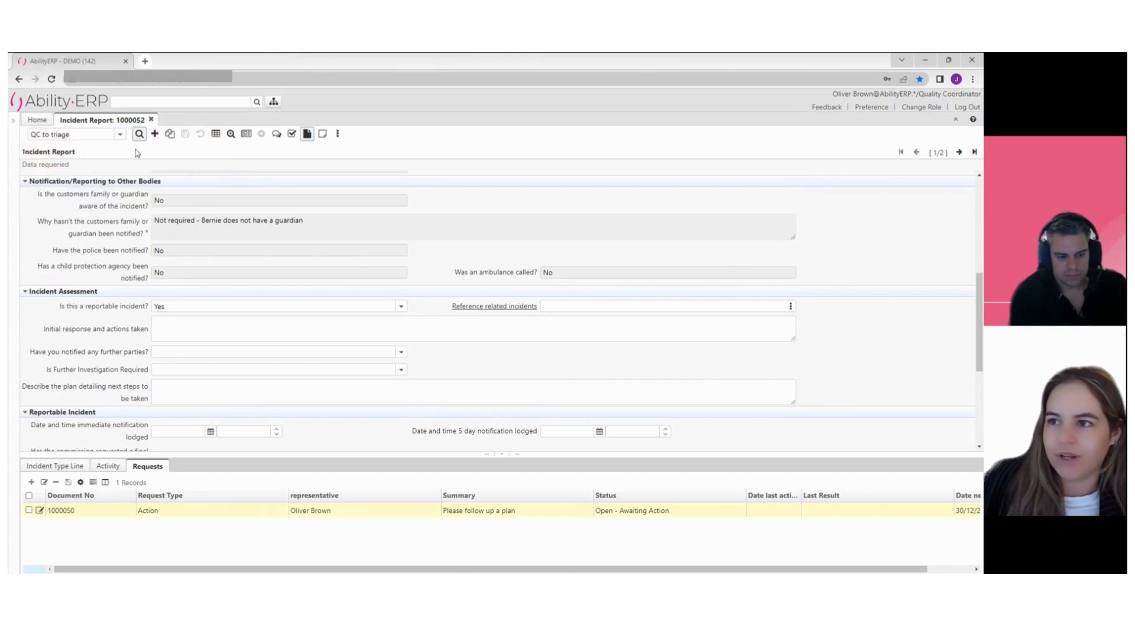
- Clear the saved query to bring up all incident reports and show them as a grid
left_click(74, 135)
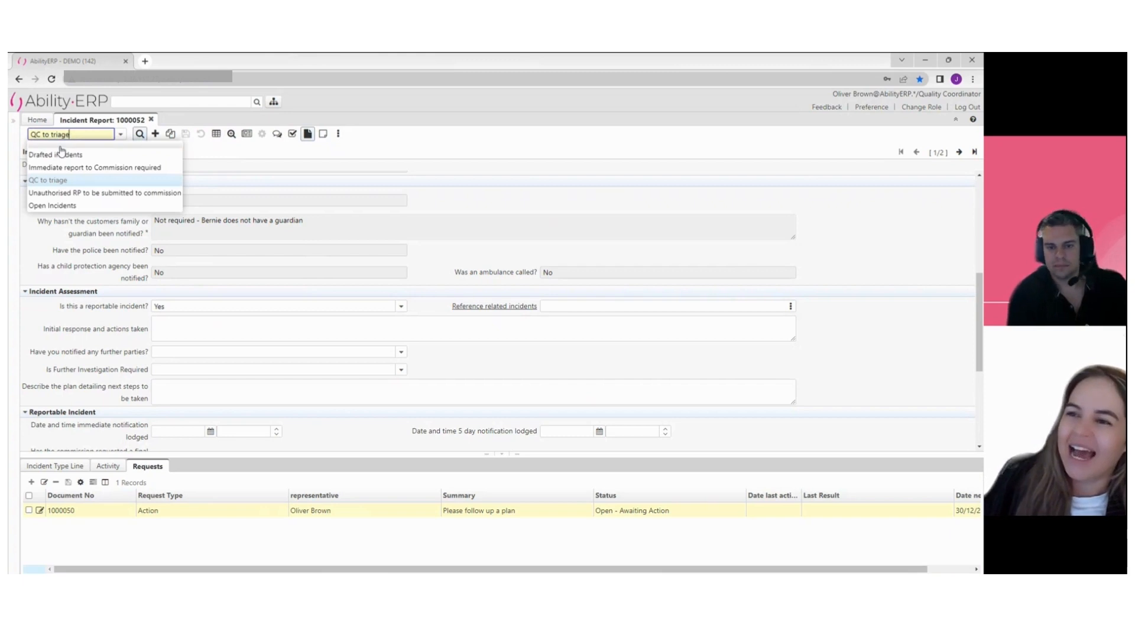
left_click(60, 147)
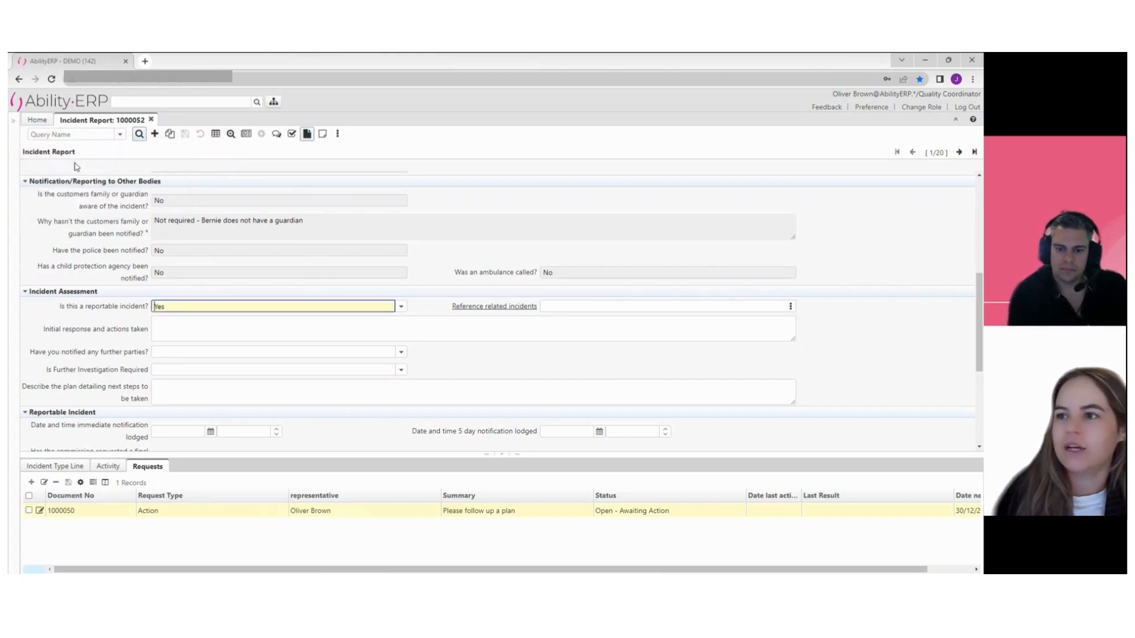
left_click(215, 136)
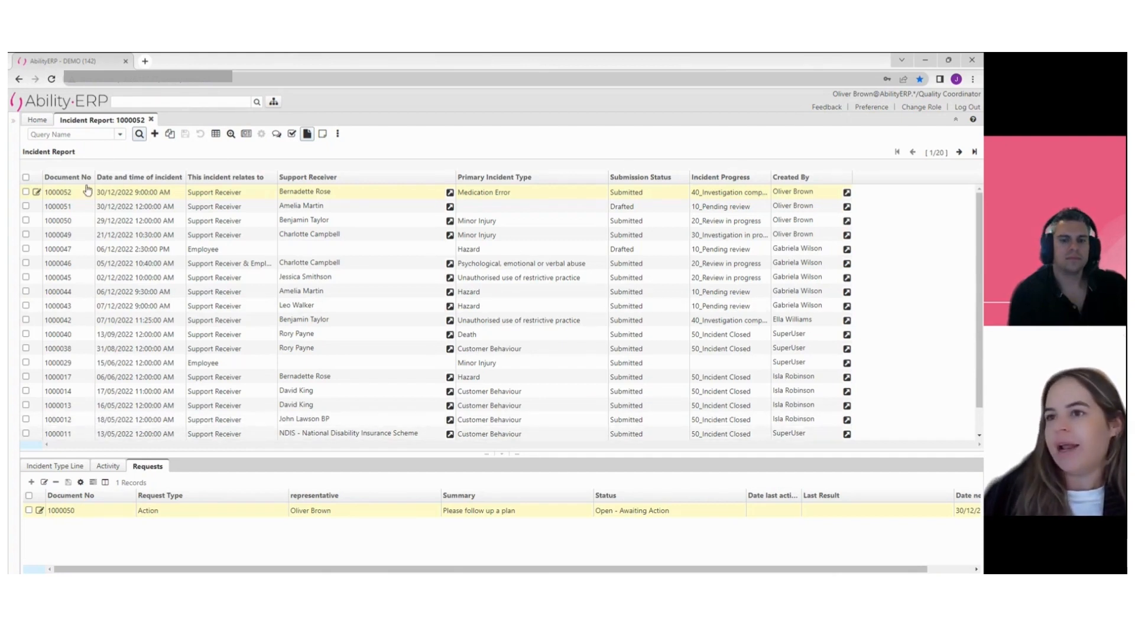
- View the Immediate report to Commission required and Unauthorised RP to be submitted to commission saved queries, then clear the query
left_click(120, 135)
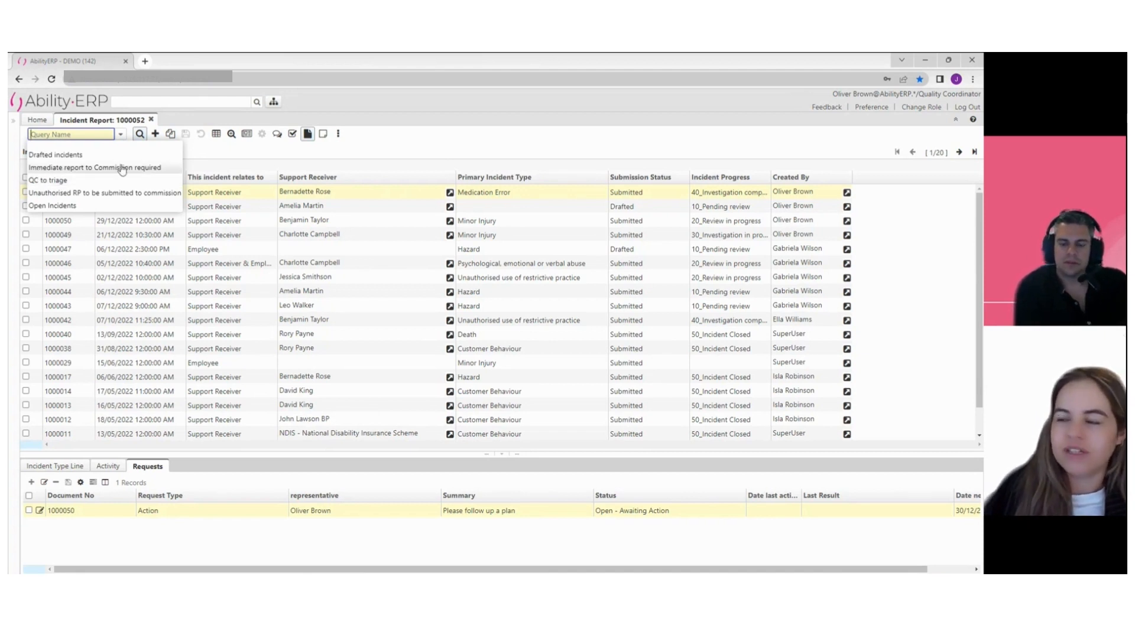
left_click(149, 169)
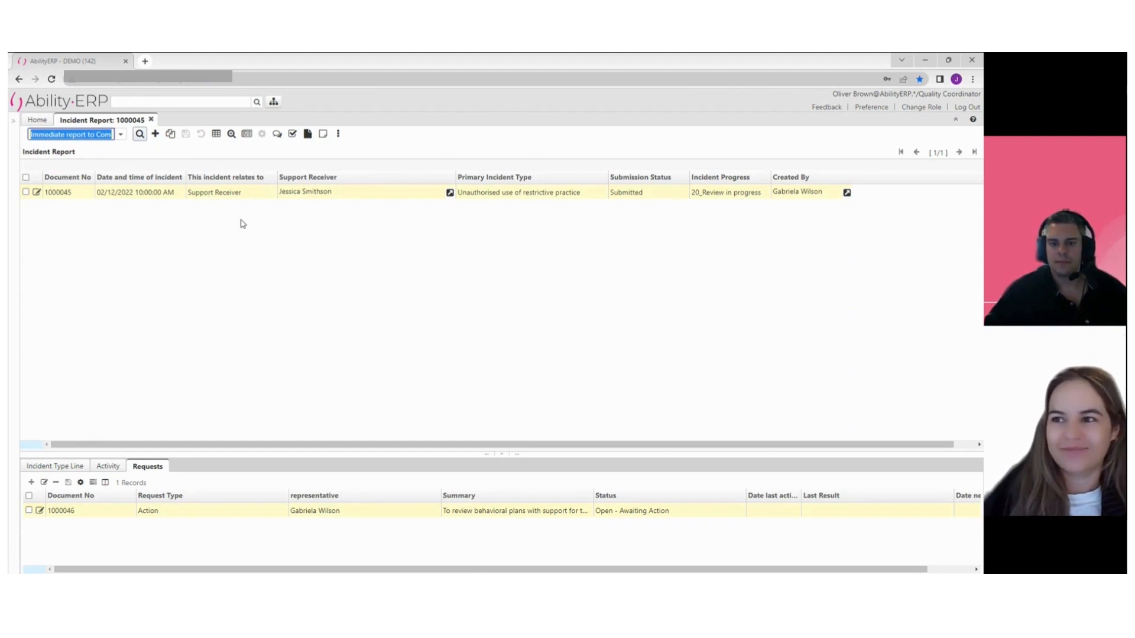
left_click(120, 135)
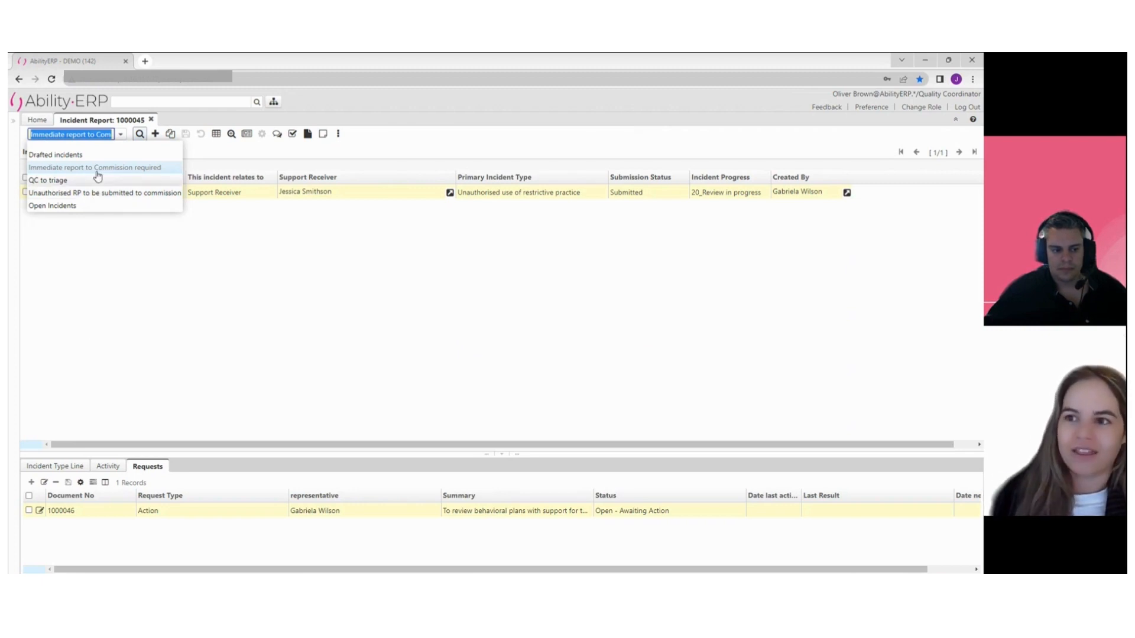
left_click(90, 193)
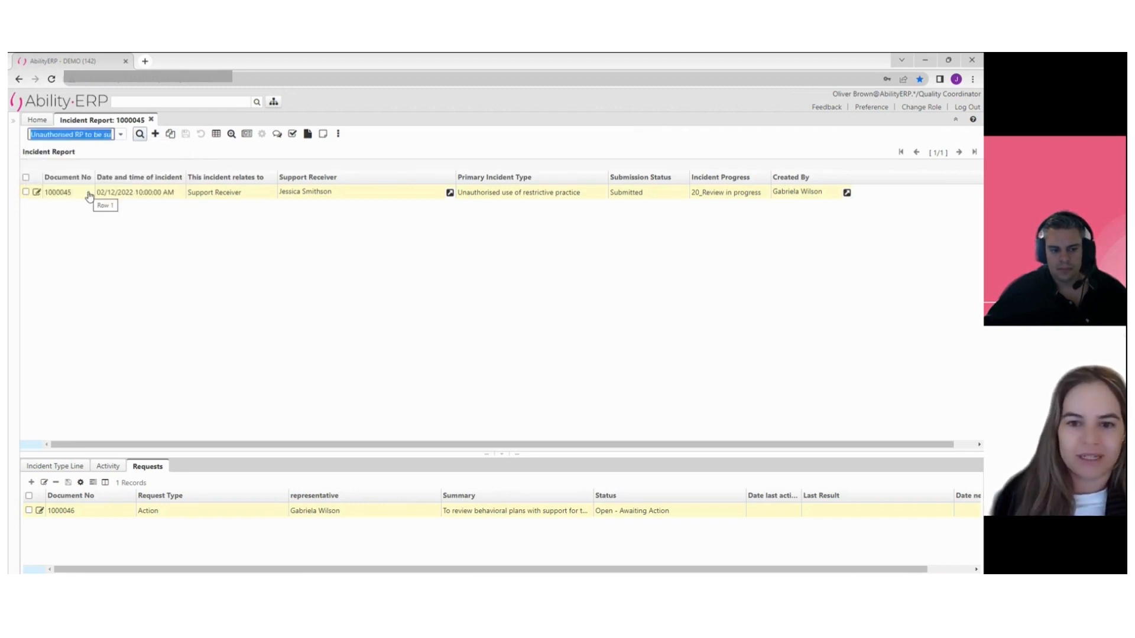
left_click(120, 136)
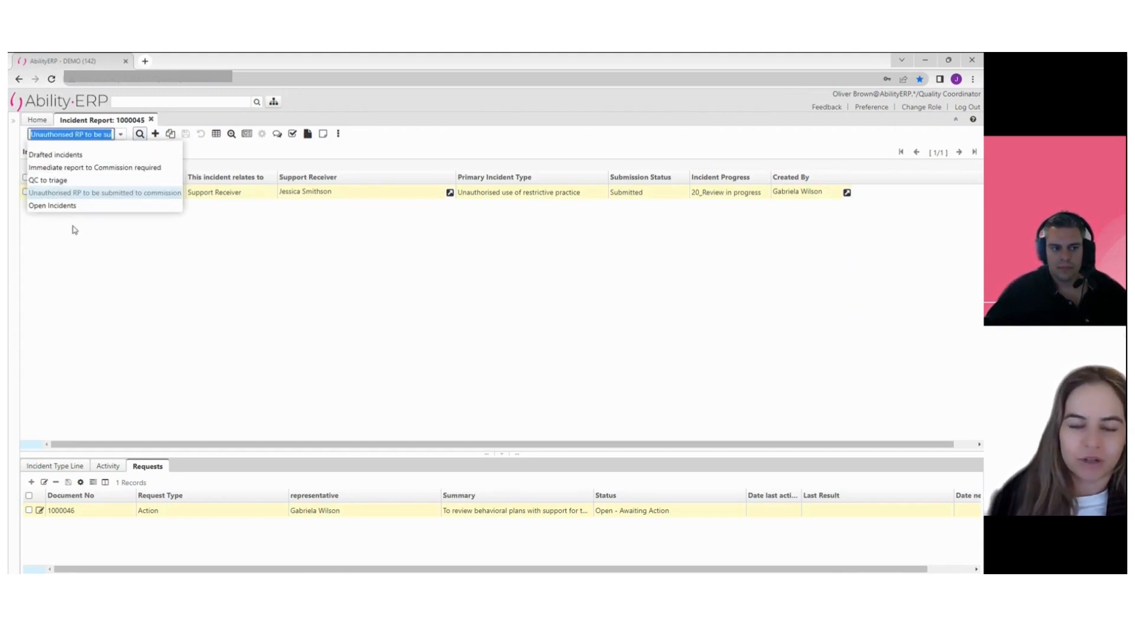
left_click(65, 147)
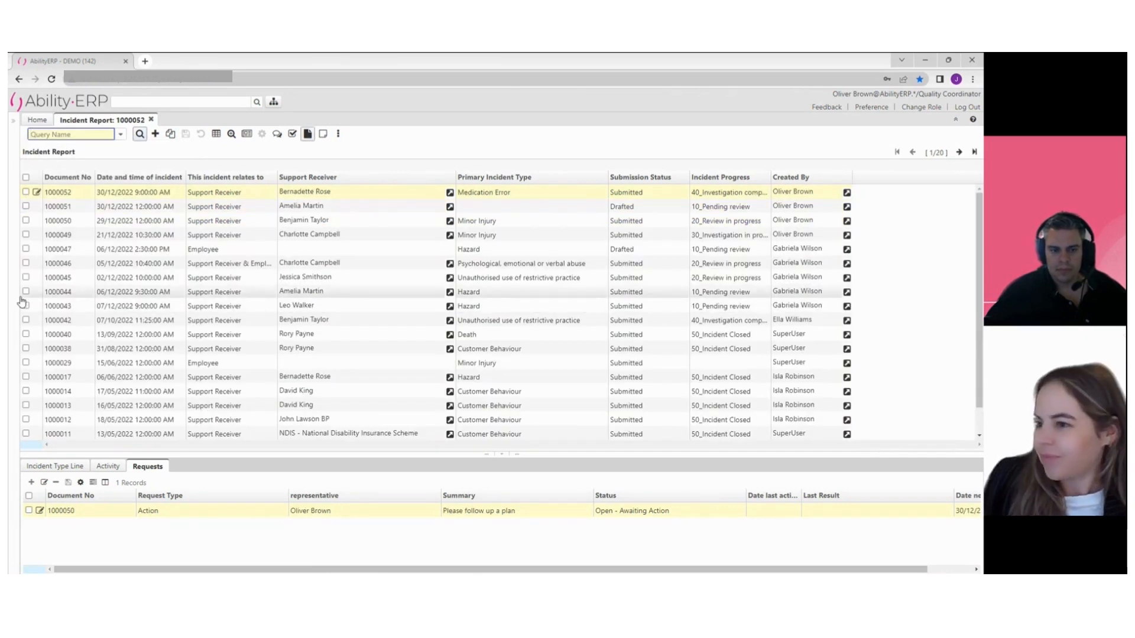
- Apply the Immediate report to Commission required saved query and open the unauthorised restrictive practice incident in form view
left_click(119, 135)
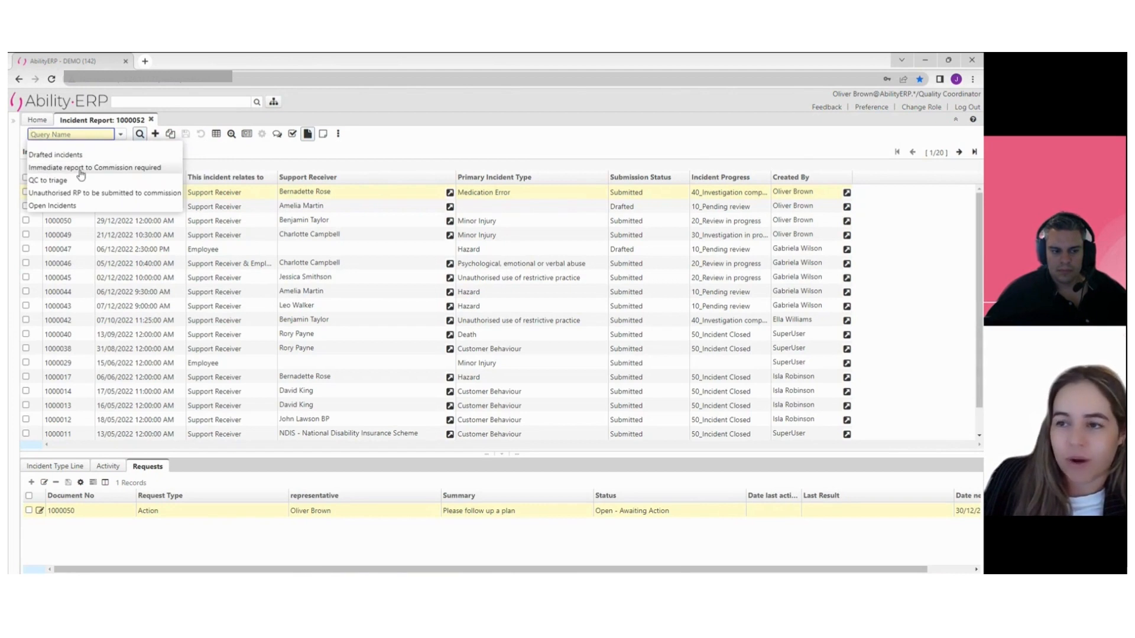
left_click(57, 169)
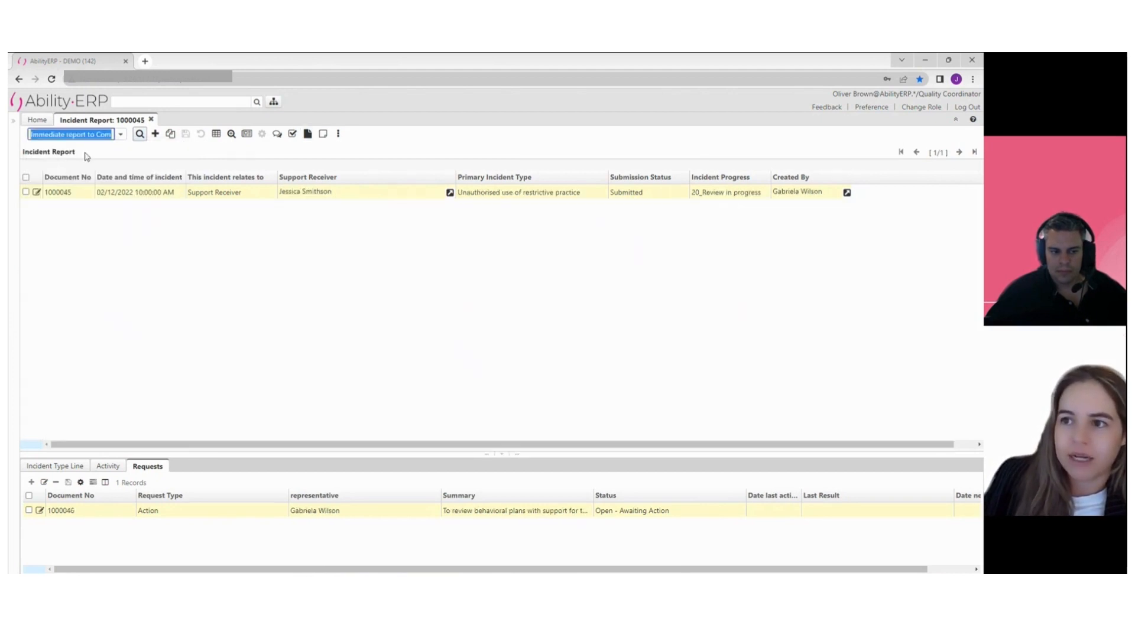
left_click(36, 193)
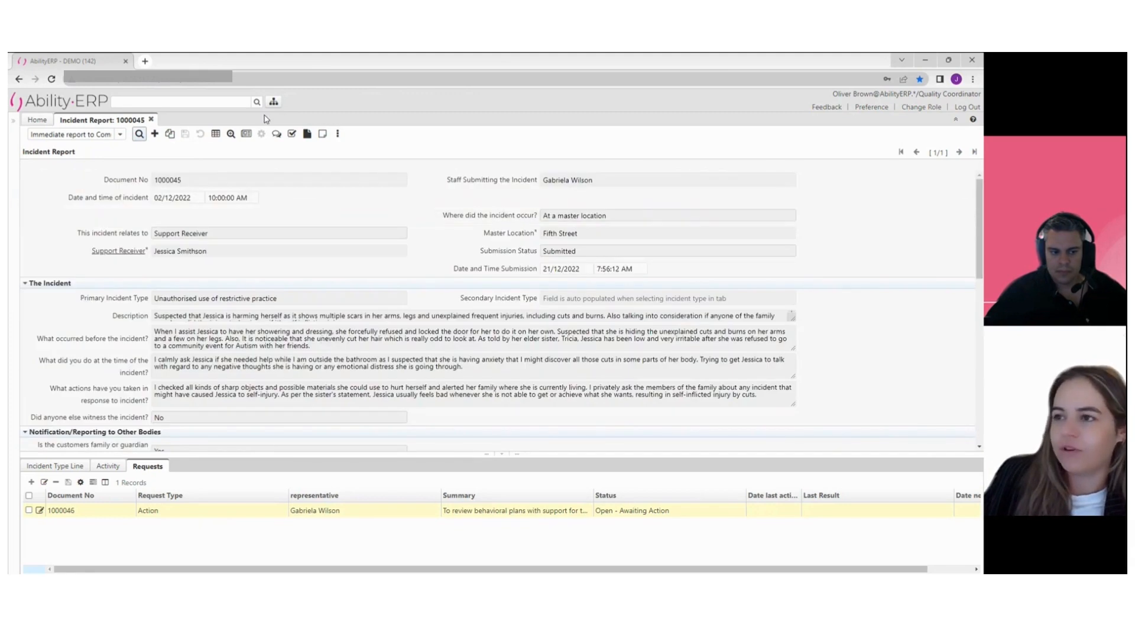
- Generate the Incident - Immediate notification to Commission report for the current row only
left_click(246, 135)
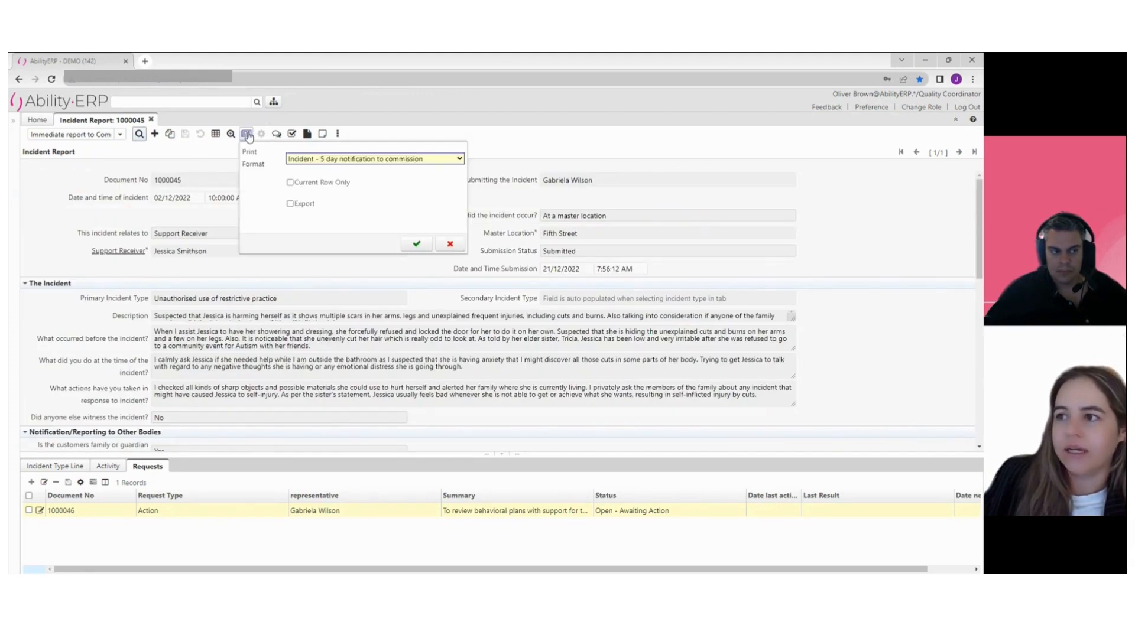
left_click(291, 183)
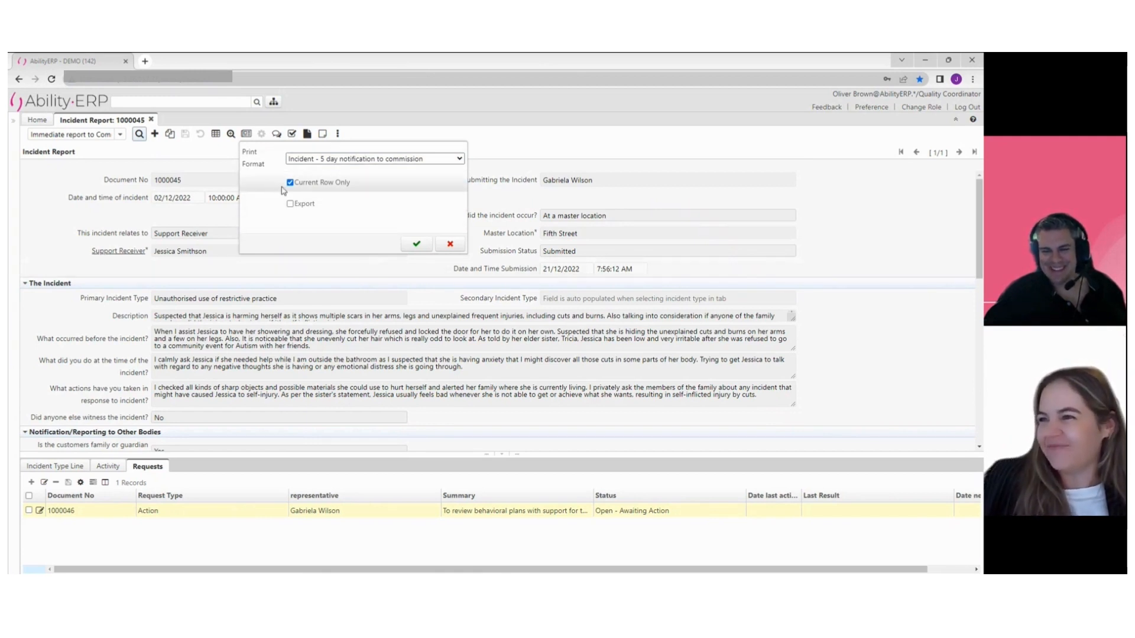
left_click(346, 159)
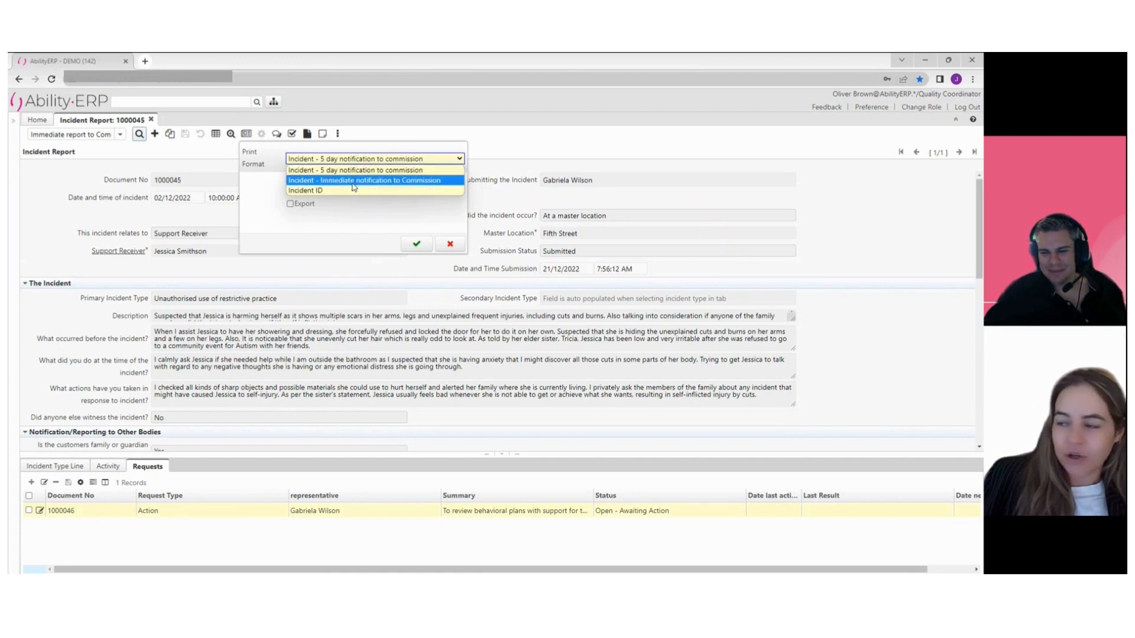
left_click(353, 181)
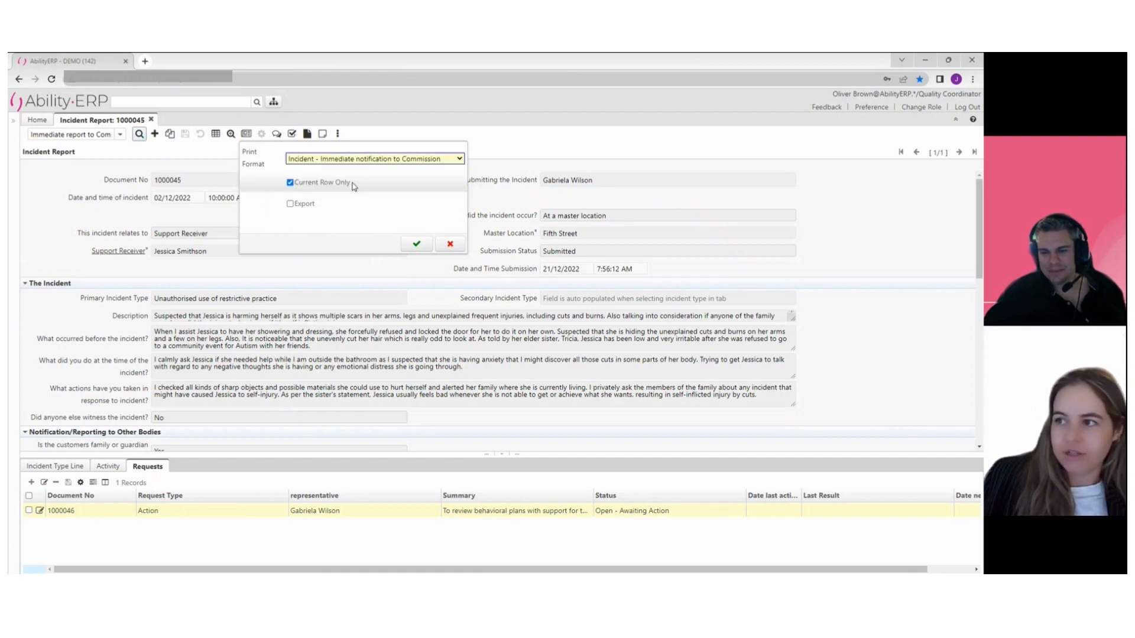
left_click(417, 246)
left_click(416, 245)
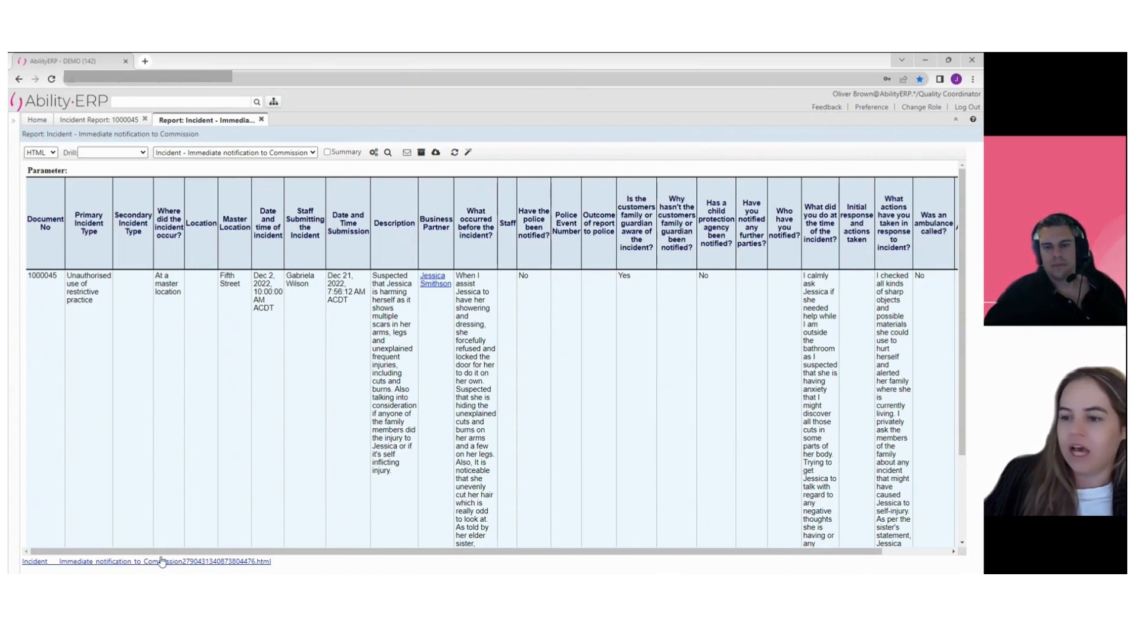
- Look through the notification report's columns and open the support receiver's Business Partner window from its linked name
left_click_drag(161, 554, 180, 554)
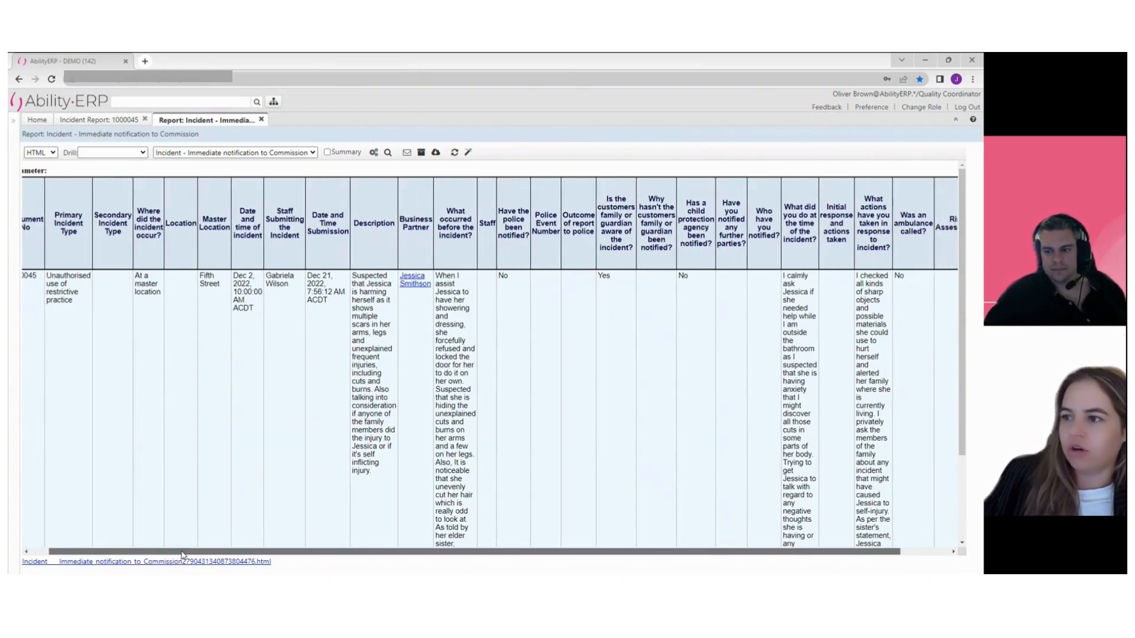
left_click_drag(453, 552, 501, 551)
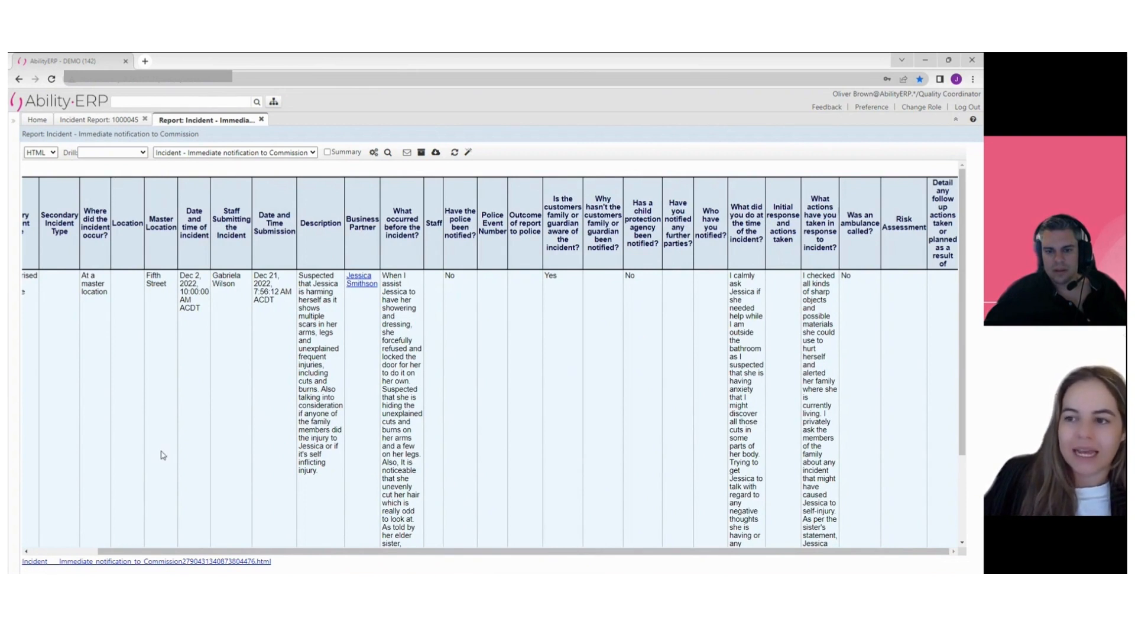
left_click(357, 286)
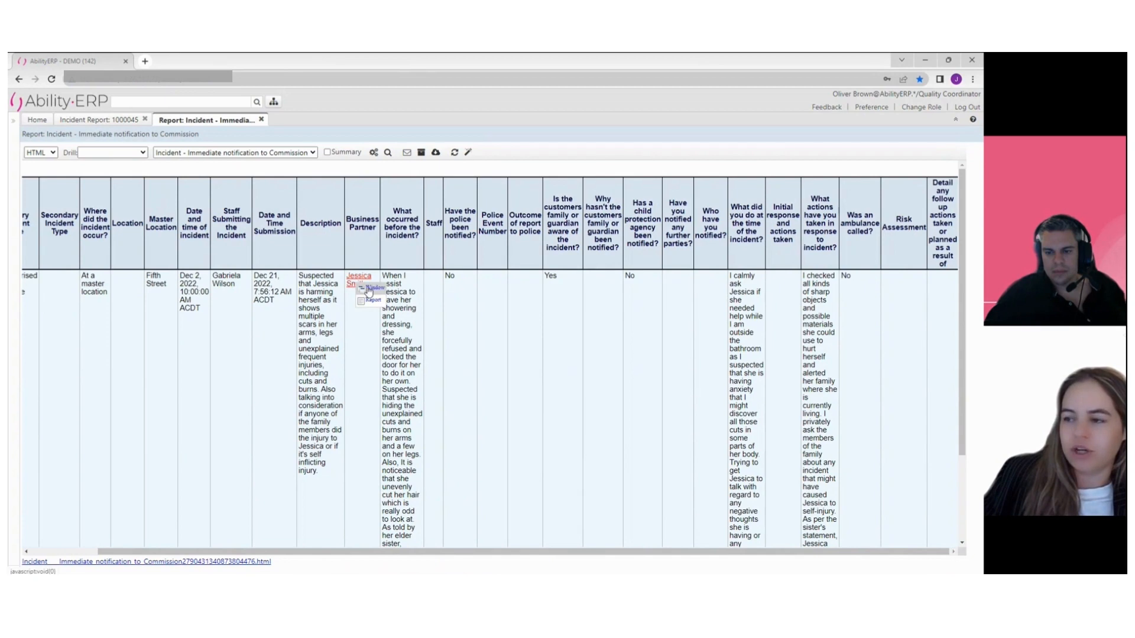
left_click(368, 287)
left_click(383, 293)
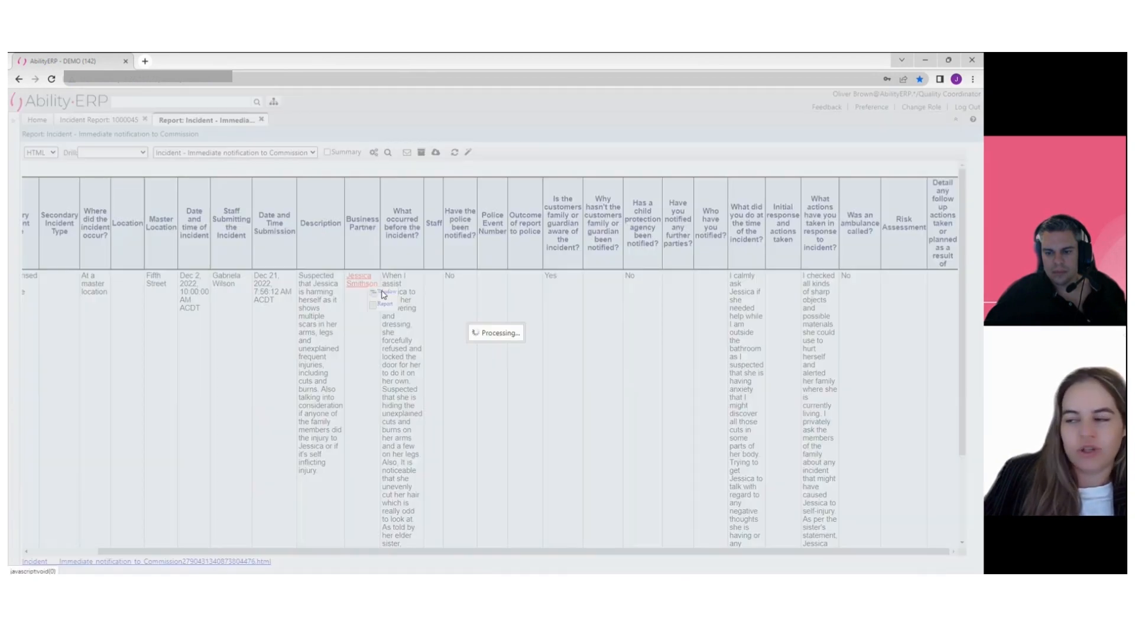
- Examine the support receiver's details in the related Support Receiver BP record, and close both partner windows
left_click(246, 133)
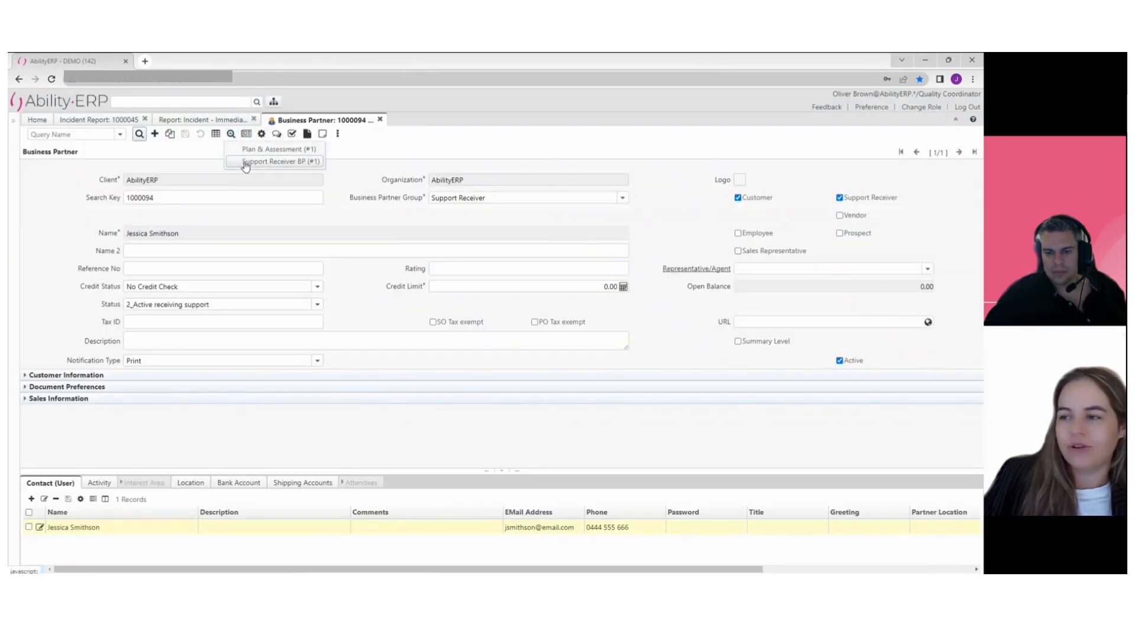
left_click(244, 161)
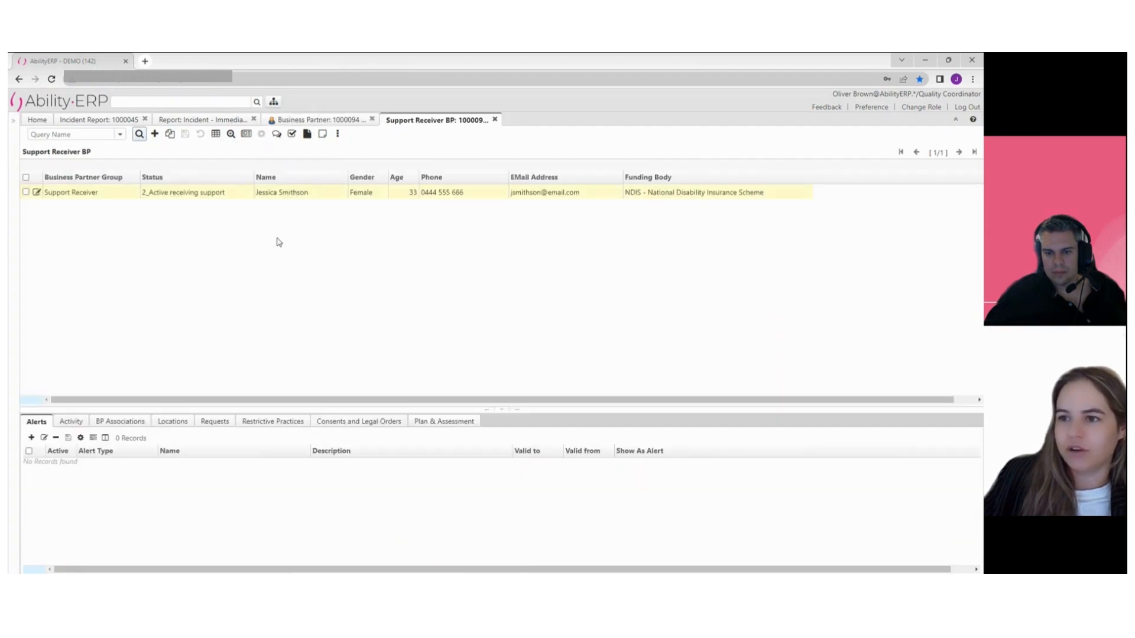
left_click(37, 192)
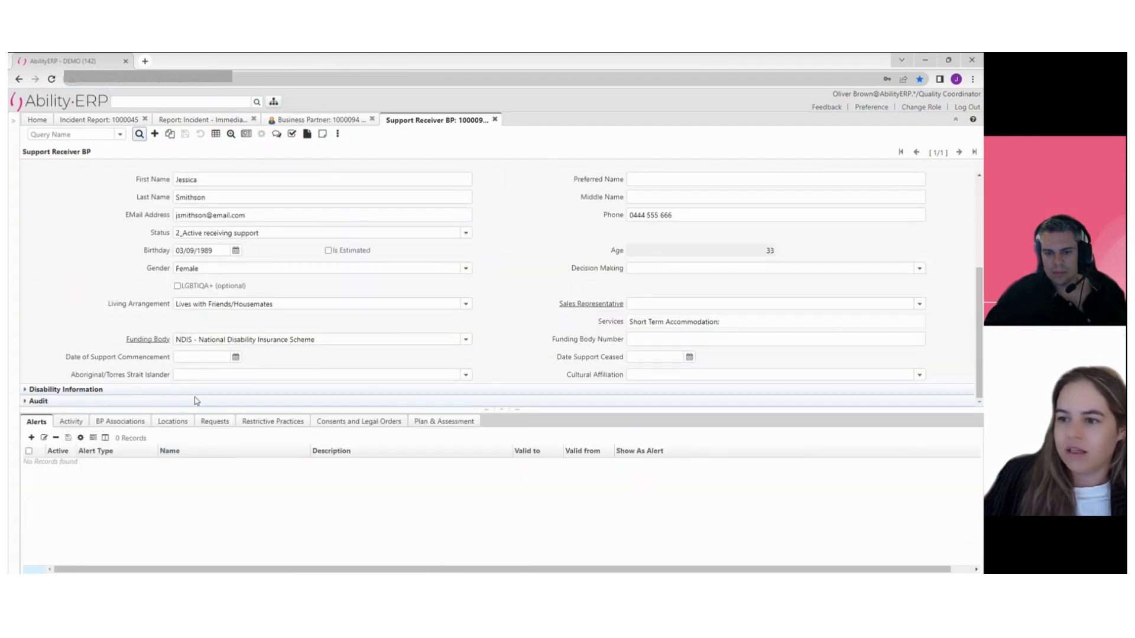
left_click(54, 390)
scroll(131, 374, "up", 3)
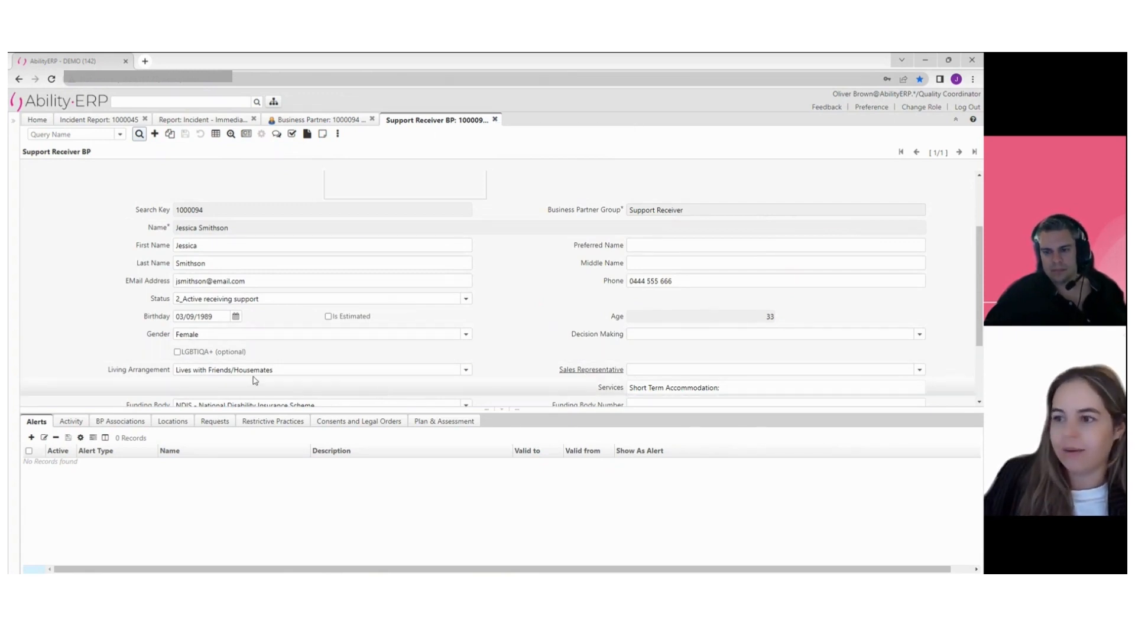
left_click(495, 121)
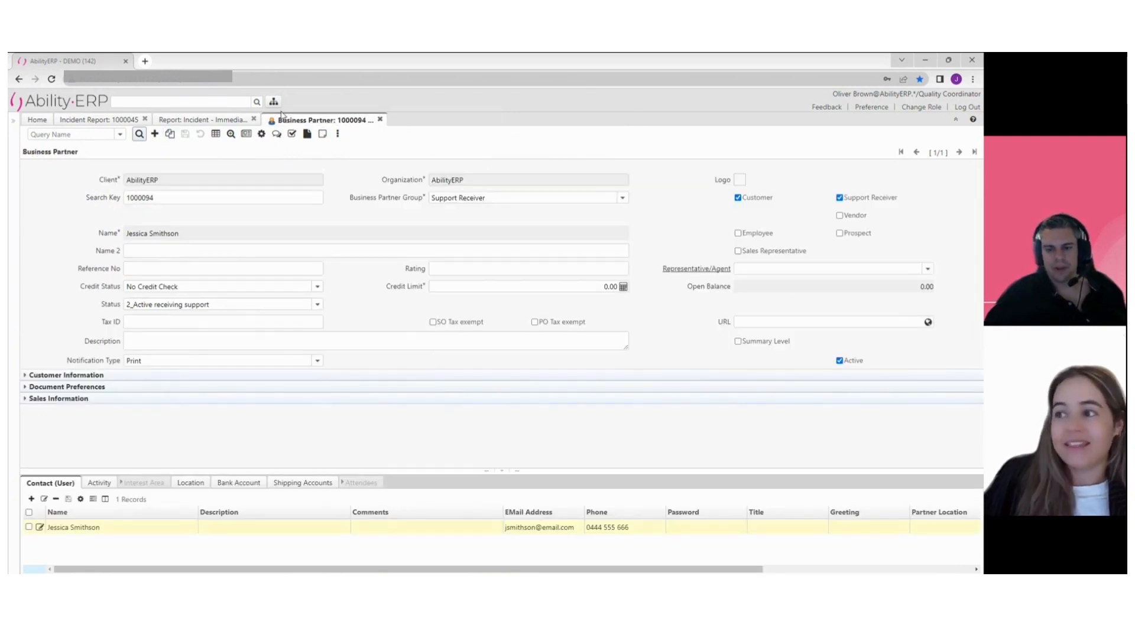
left_click(380, 120)
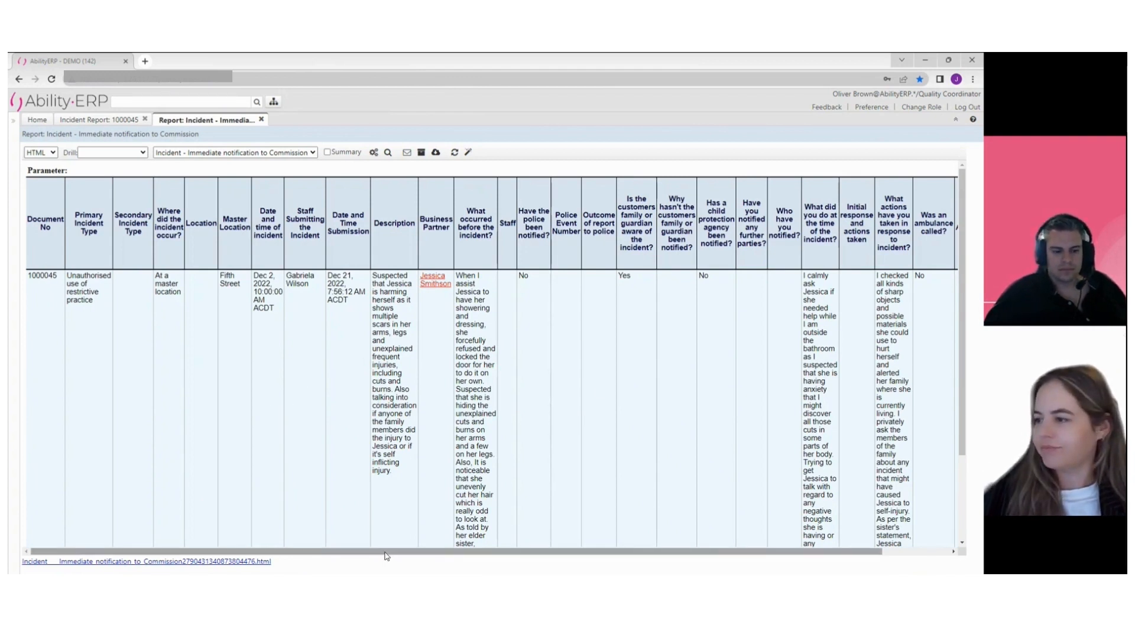
- Switch the report to the Incident - 5 day notification to commission format and check the available output file types
left_click_drag(386, 552, 485, 560)
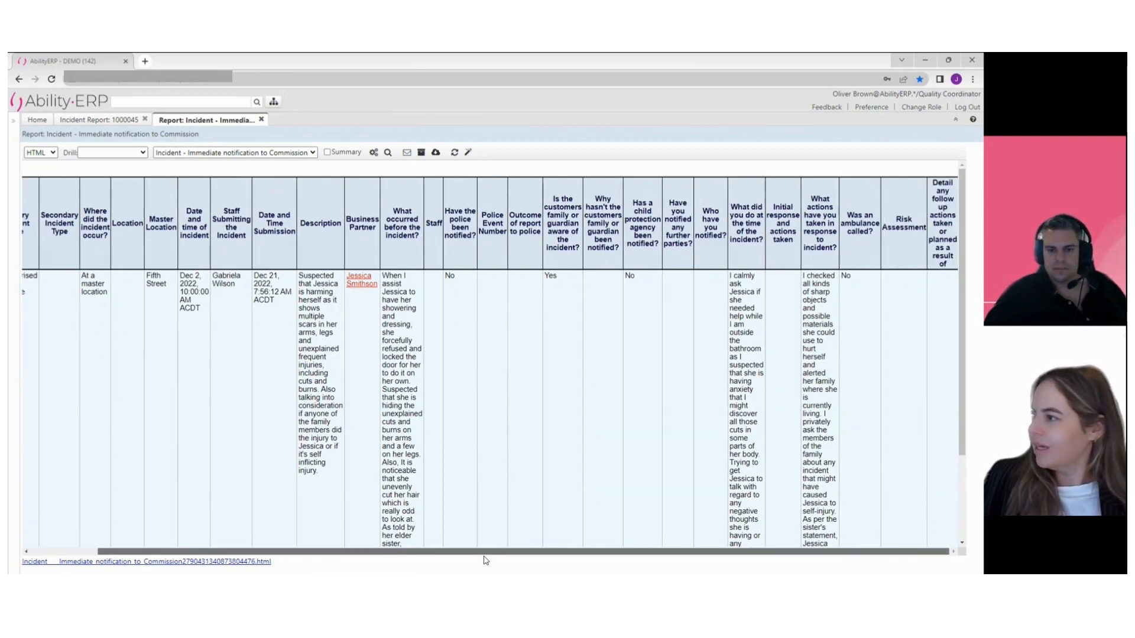
left_click(257, 152)
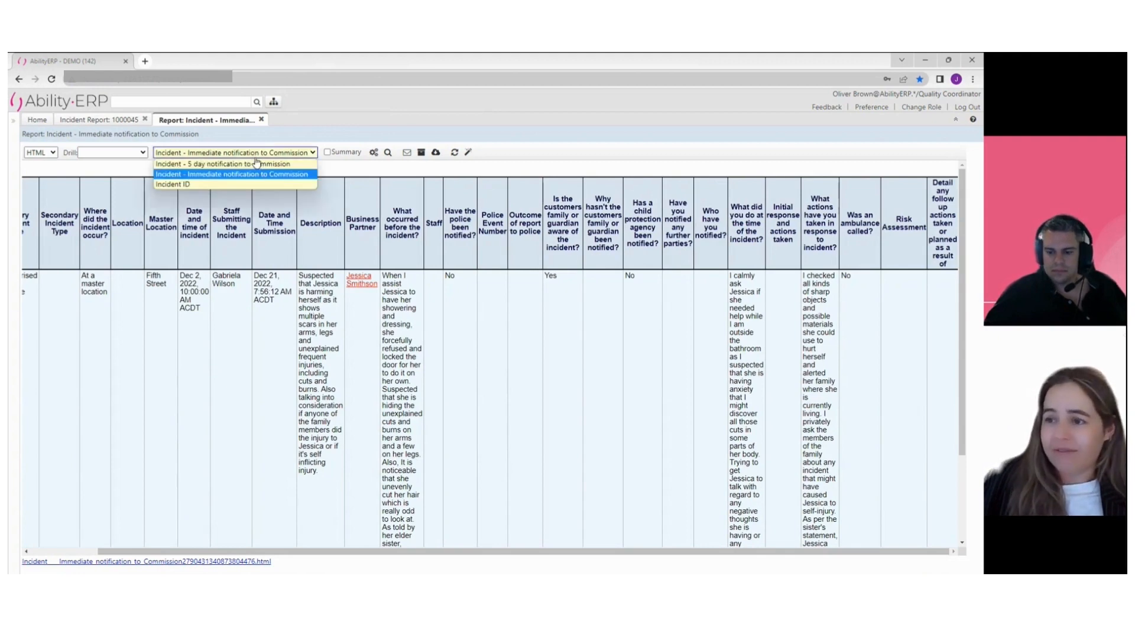
left_click(182, 164)
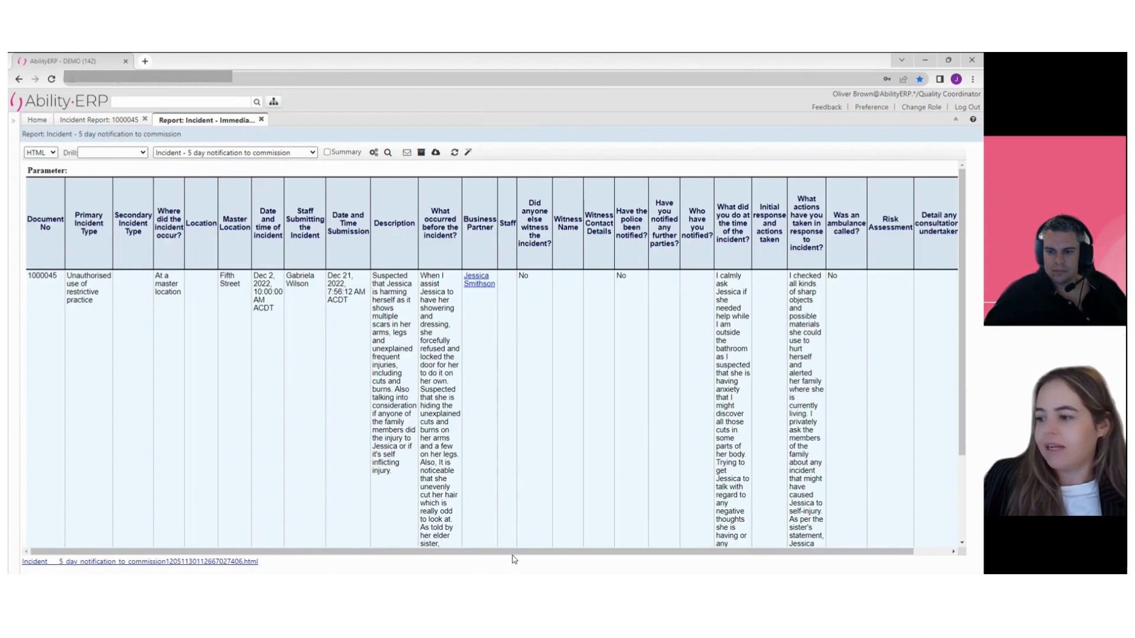
left_click_drag(513, 555, 550, 554)
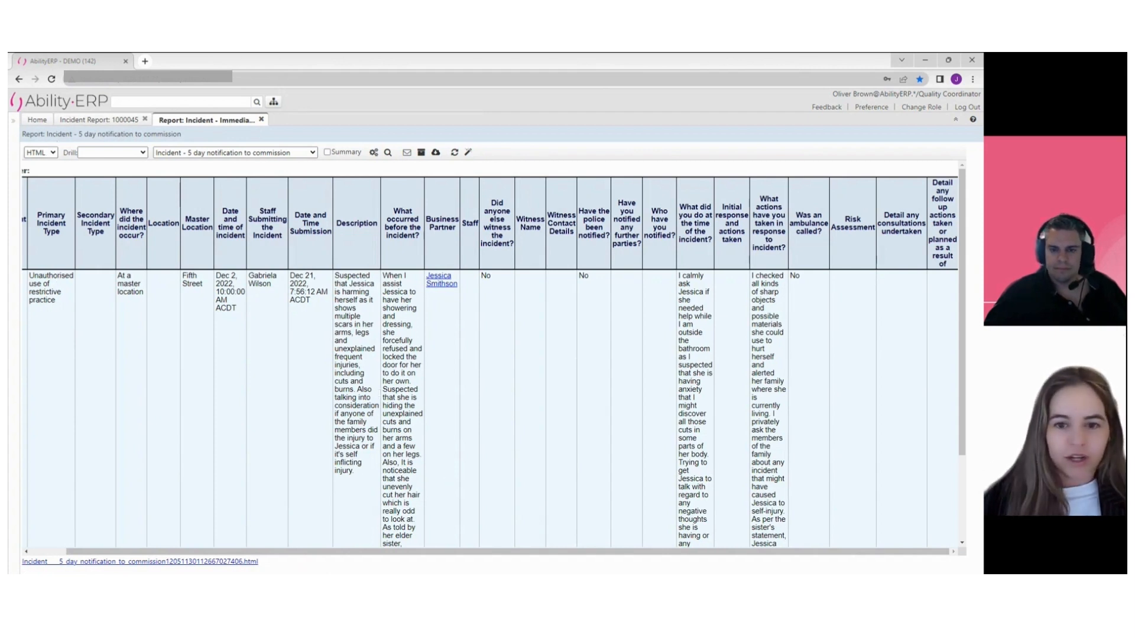
left_click(44, 152)
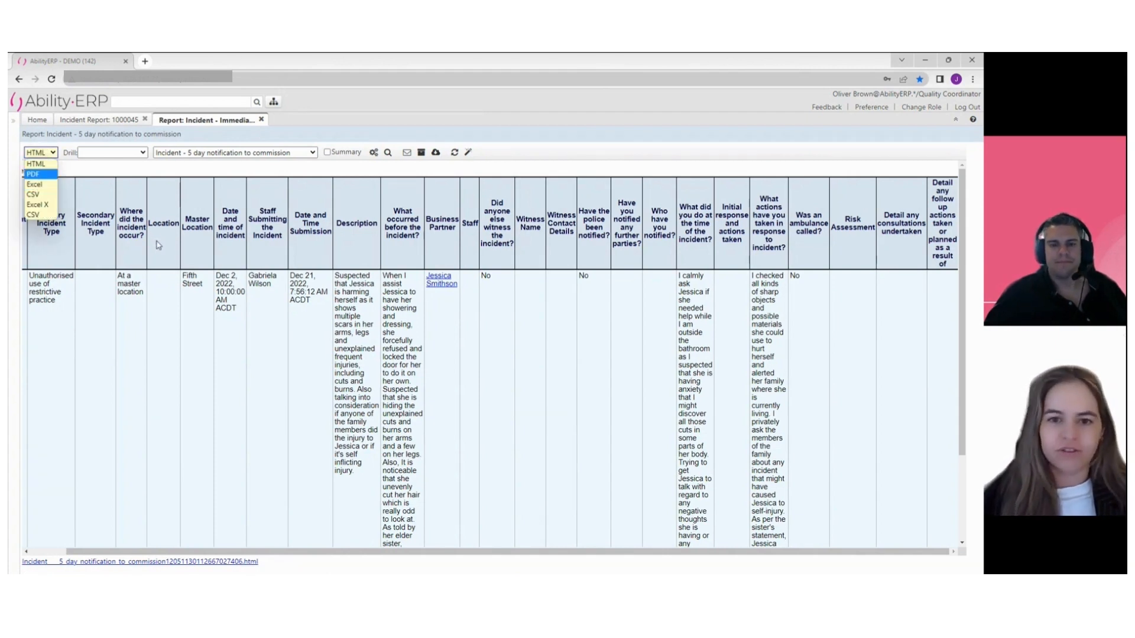
- Return to the incident report and show its Incident Type Line records
left_click(79, 120)
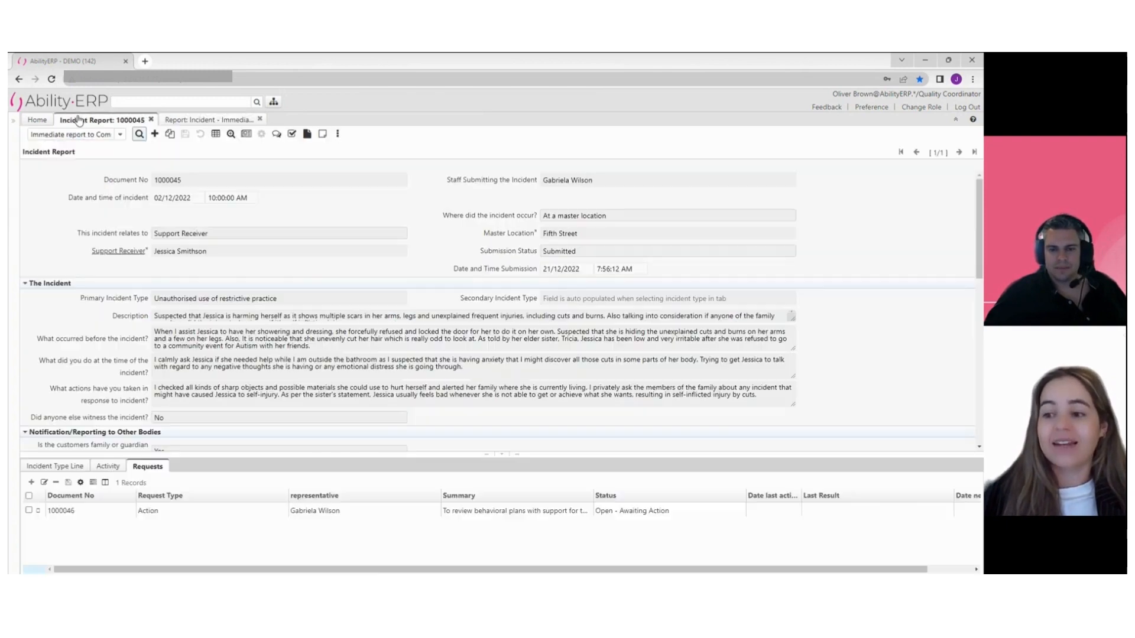
left_click(62, 466)
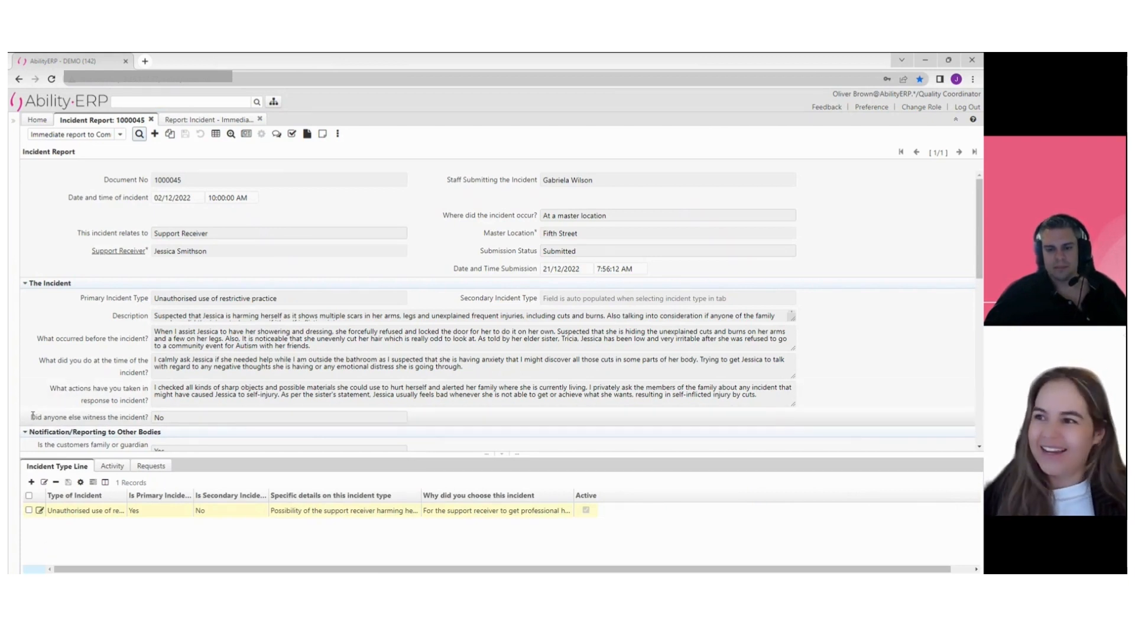
mouse_move(33, 416)
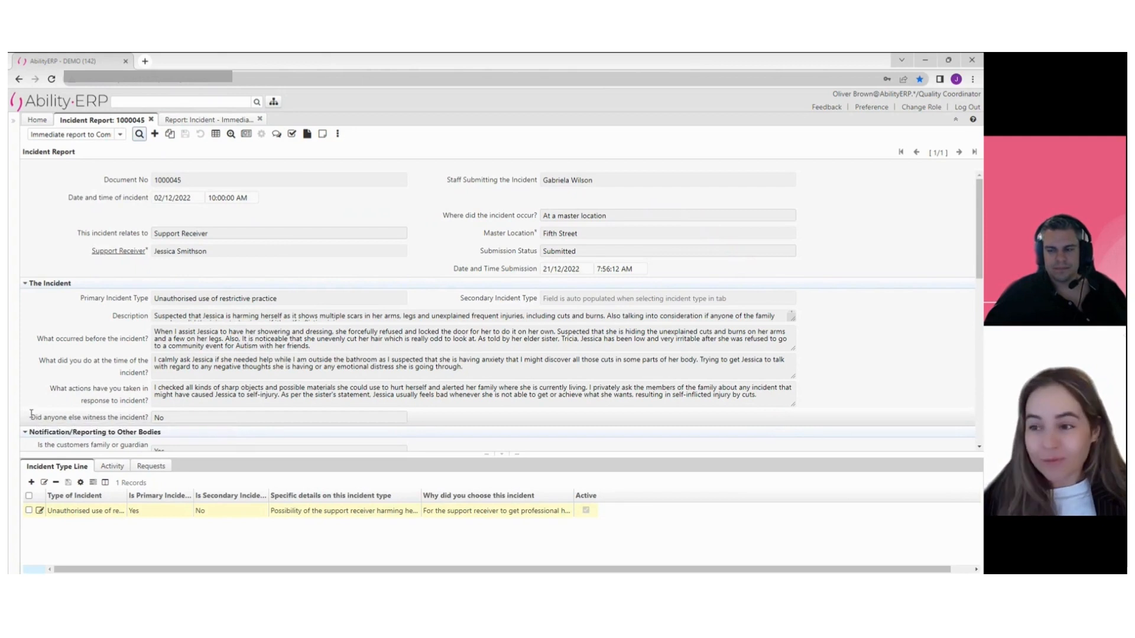
mouse_move(187, 349)
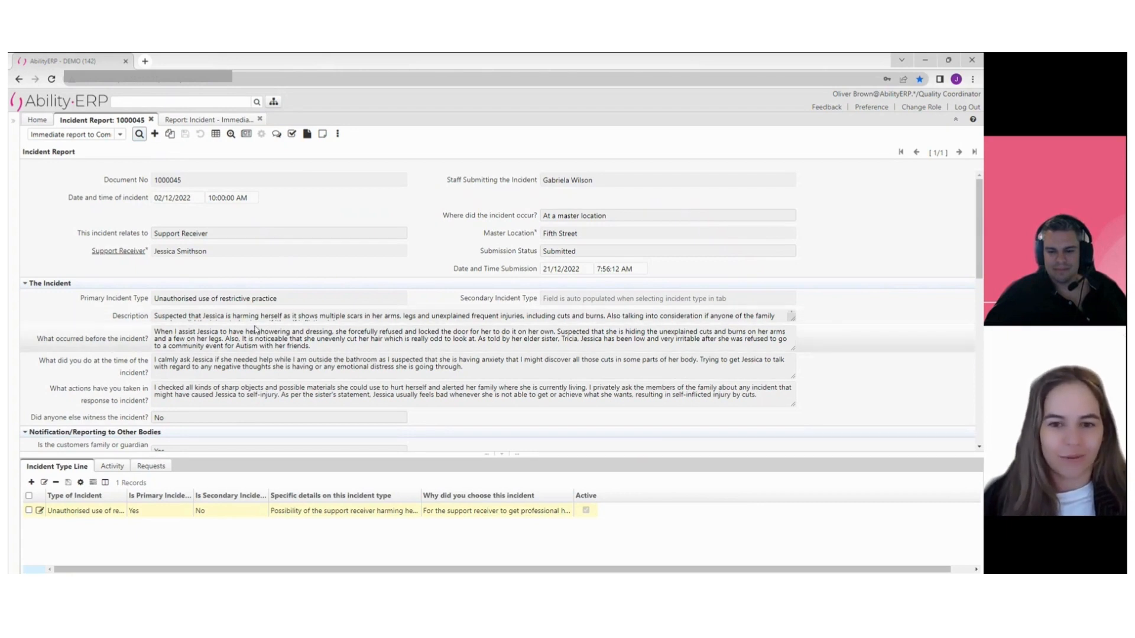
mouse_move(269, 355)
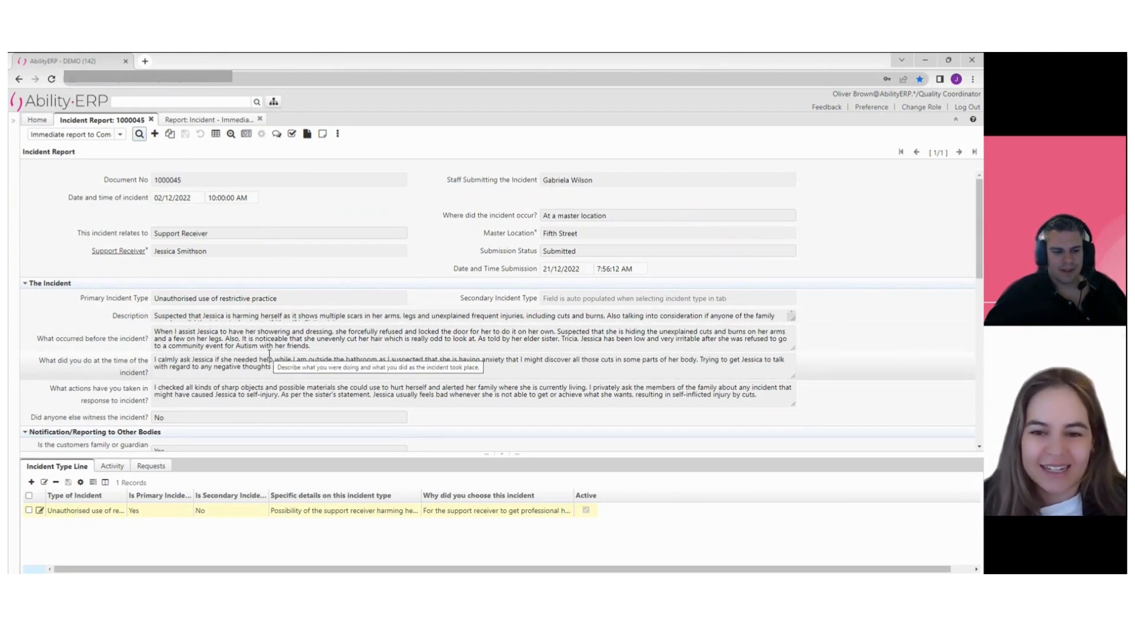